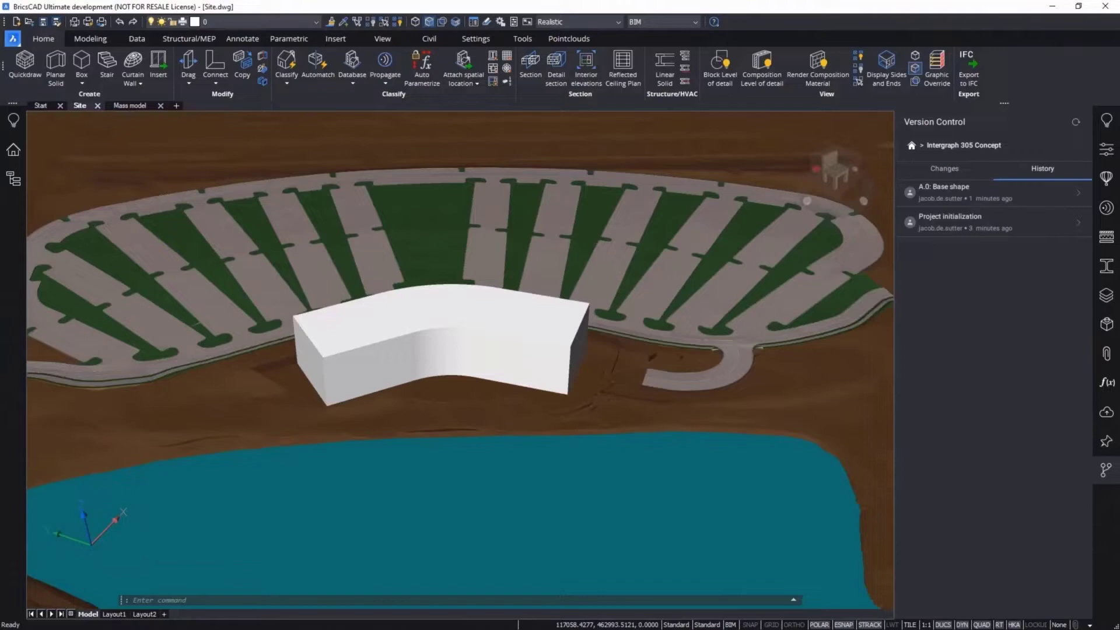
Push/pull the end faces of the building mass to shorten one wing and lengthen the other.
{"action": "middle_click_drag", "start_coordinate": [584, 350], "coordinate": [629, 349], "text": "shift"}
{"action": "scroll", "coordinate": [461, 356], "scroll_direction": "down", "scroll_amount": 5}
{"action": "scroll", "coordinate": [449, 315], "scroll_direction": "up", "scroll_amount": 3}
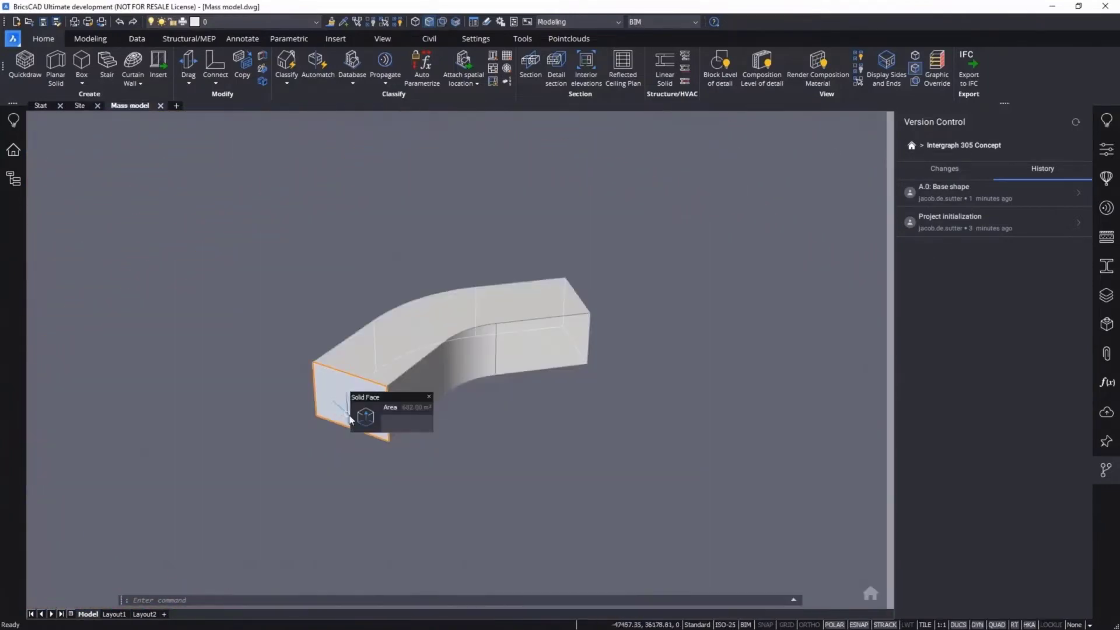
{"action": "left_click", "coordinate": [335, 407]}
{"action": "middle_click_drag", "start_coordinate": [677, 409], "coordinate": [593, 410], "text": "shift"}
{"action": "left_click", "coordinate": [577, 376]}
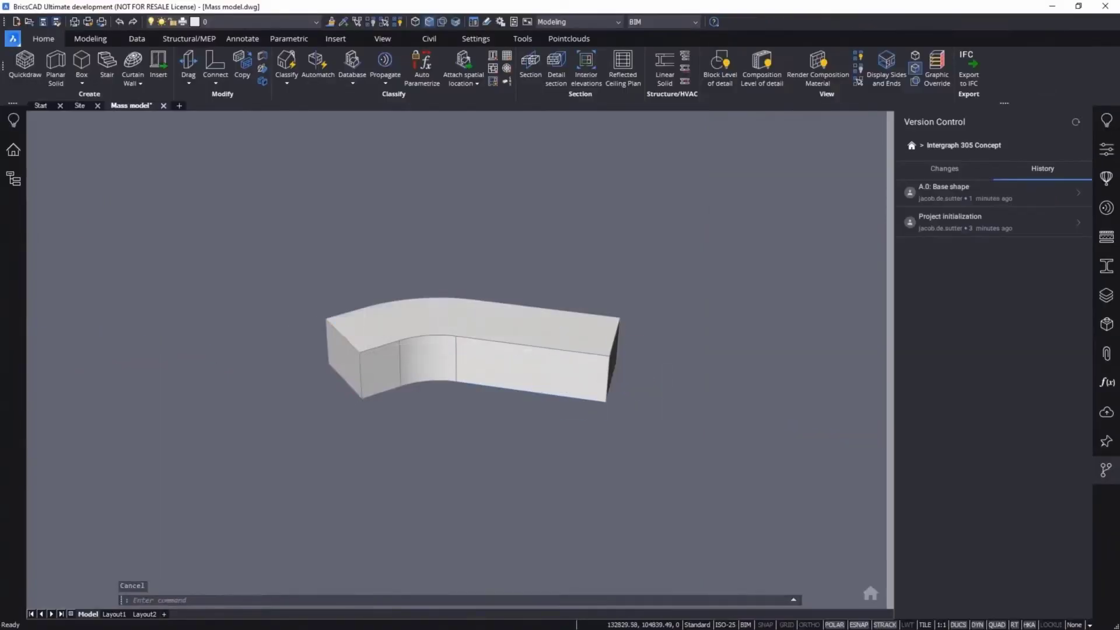
{"action": "middle_click_drag", "start_coordinate": [635, 289], "coordinate": [688, 281], "text": "shift"}
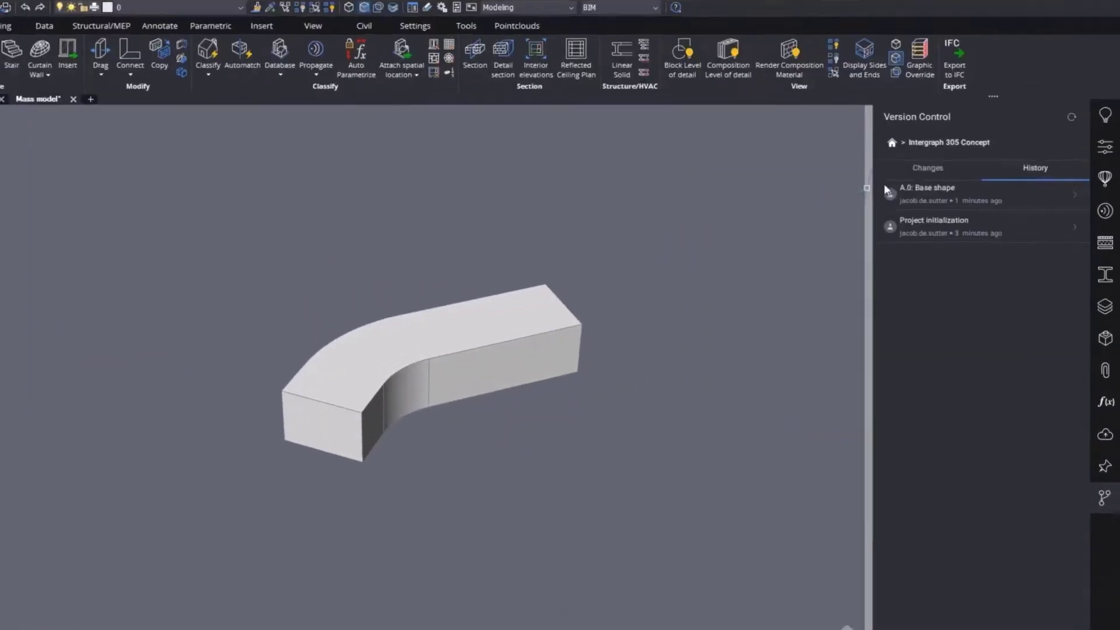
Commit the changed Mass model.dwg with the message "A.1: Asymmetrical".
{"action": "left_click", "coordinate": [940, 171]}
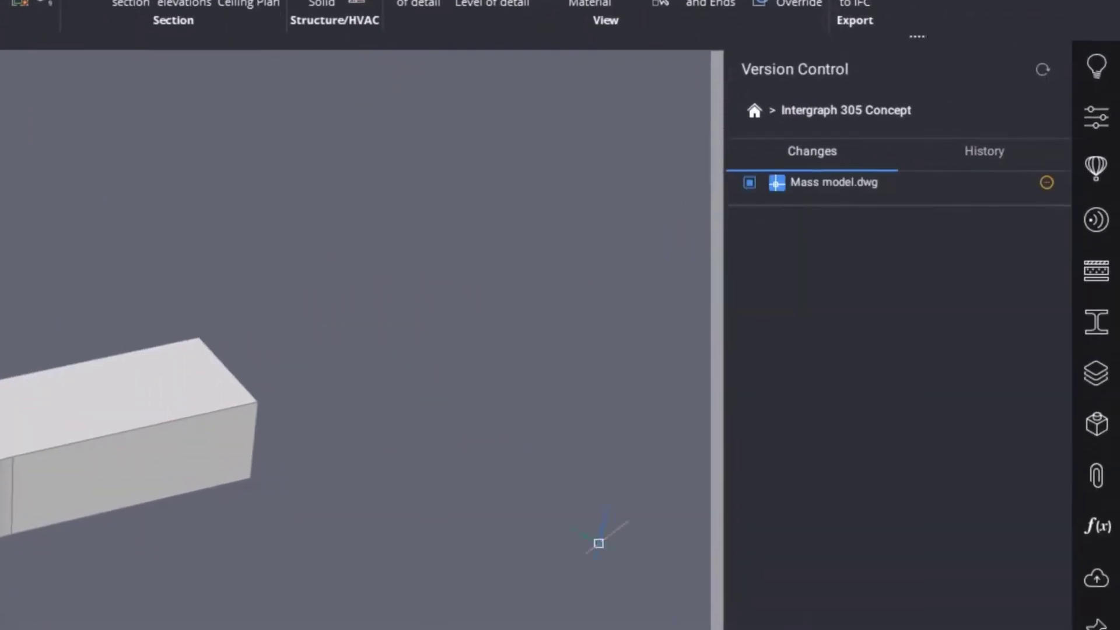
{"action": "type", "text": "A.1: Asymmetrical"}
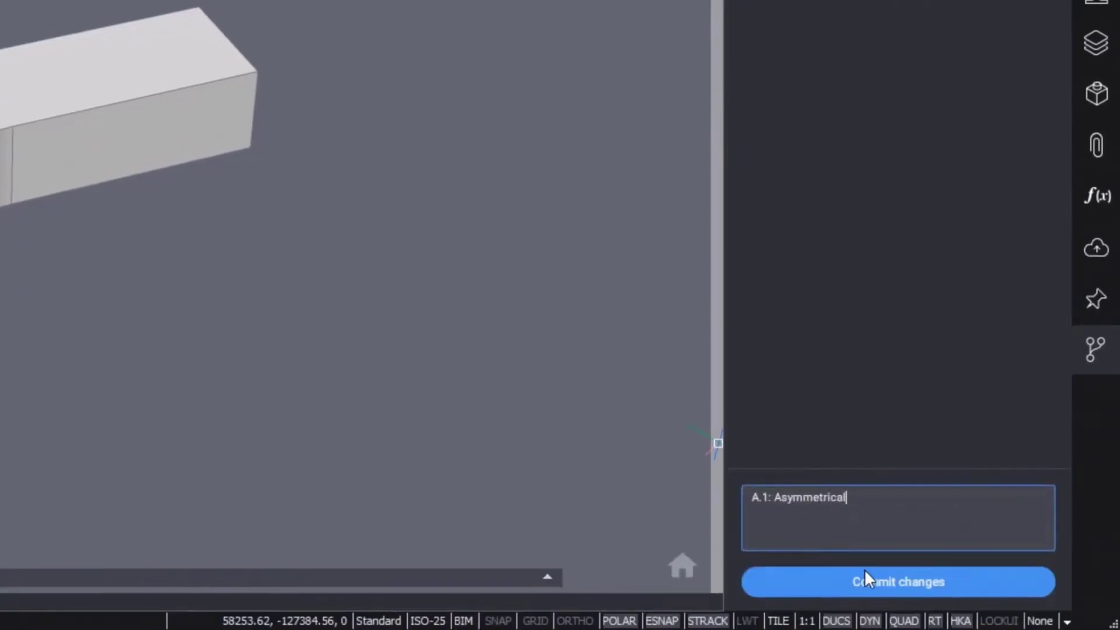
{"action": "left_click", "coordinate": [866, 572]}
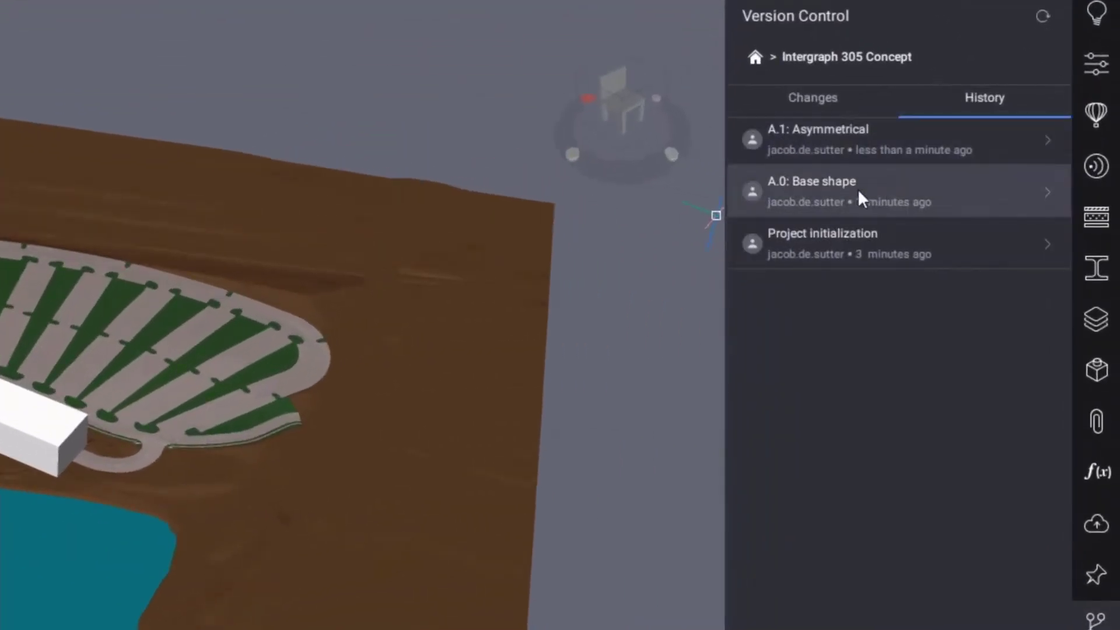
Revert Mass model.dwg to the "A.0: Base shape" commit and rotate one end face of the mass by 30 degrees.
{"action": "left_click", "coordinate": [886, 197]}
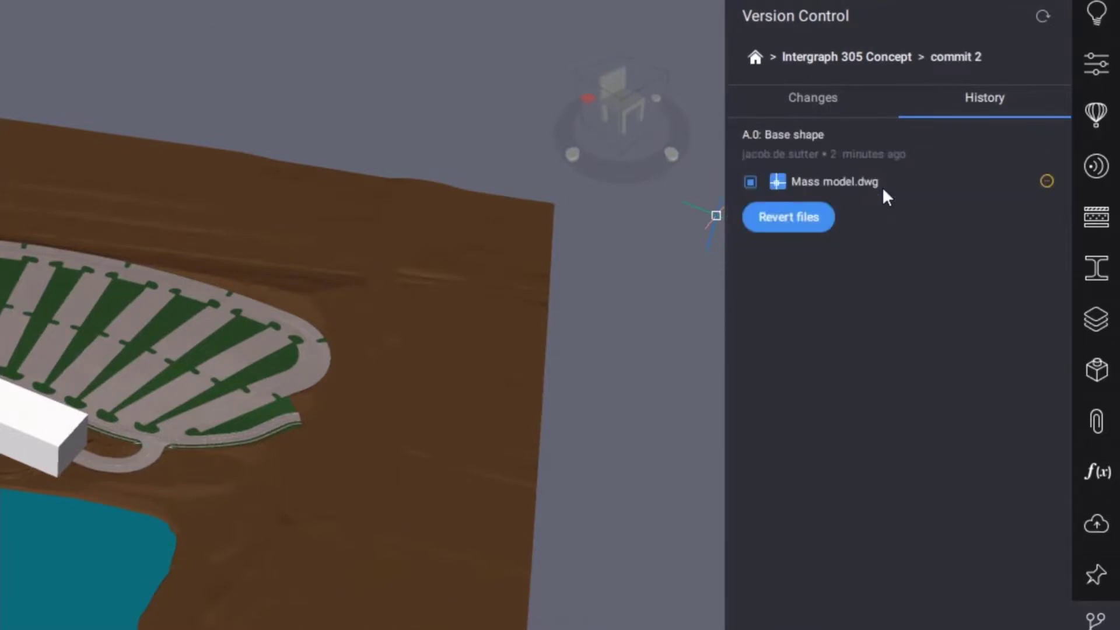
{"action": "left_click", "coordinate": [804, 219]}
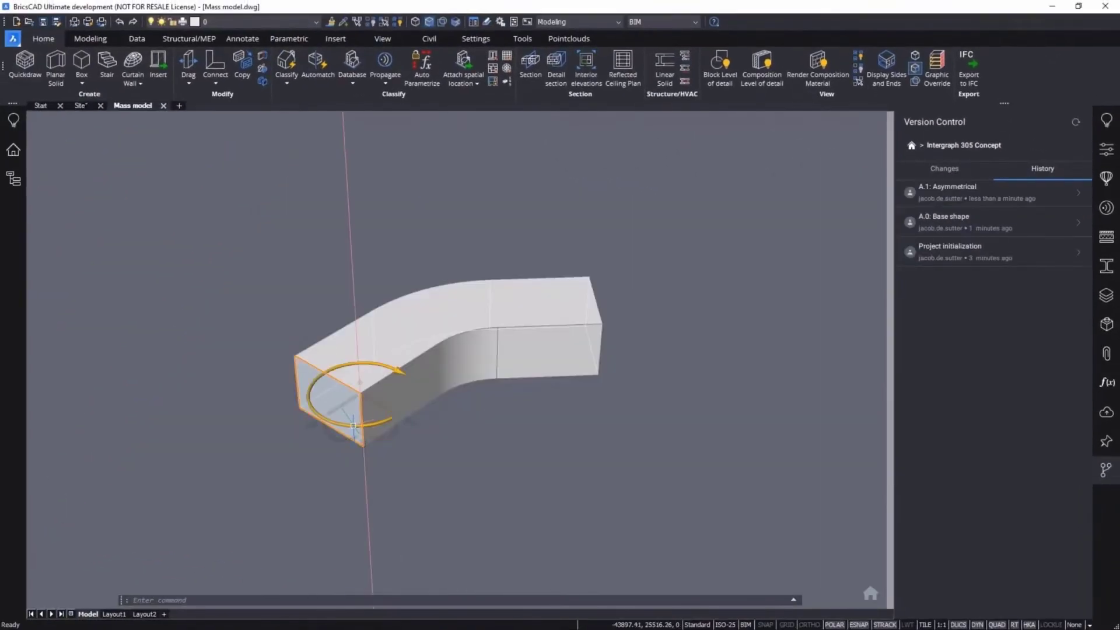
{"action": "left_click", "coordinate": [353, 425]}
{"action": "type", "text": "30"}
{"action": "key", "text": "Return"}
{"action": "middle_click_drag", "start_coordinate": [408, 429], "coordinate": [292, 429], "text": "shift"}
{"action": "key", "text": "Escape"}
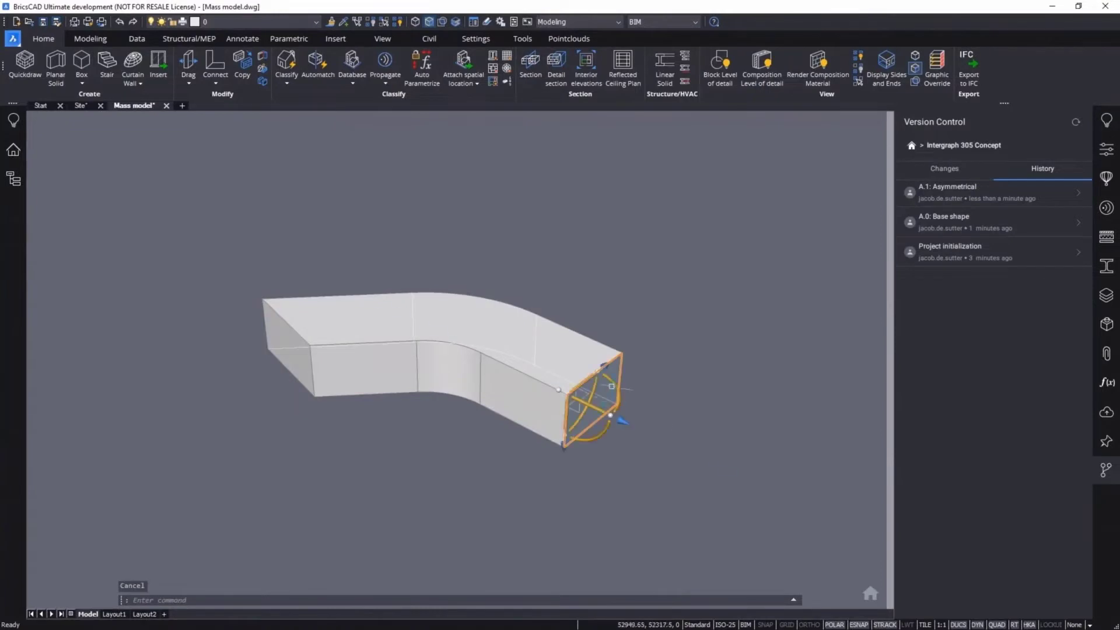
Rotate the end face of the mass's opposite wing by 30 degrees as well.
{"action": "left_click", "coordinate": [612, 385]}
{"action": "type", "text": "30"}
{"action": "key", "text": "Return"}
{"action": "middle_click_drag", "start_coordinate": [560, 326], "coordinate": [671, 262], "text": "shift"}
{"action": "key", "text": "Escape"}
Commit the mass model changes with the message "A.2: Rotated sides".
{"action": "left_click", "coordinate": [945, 168]}
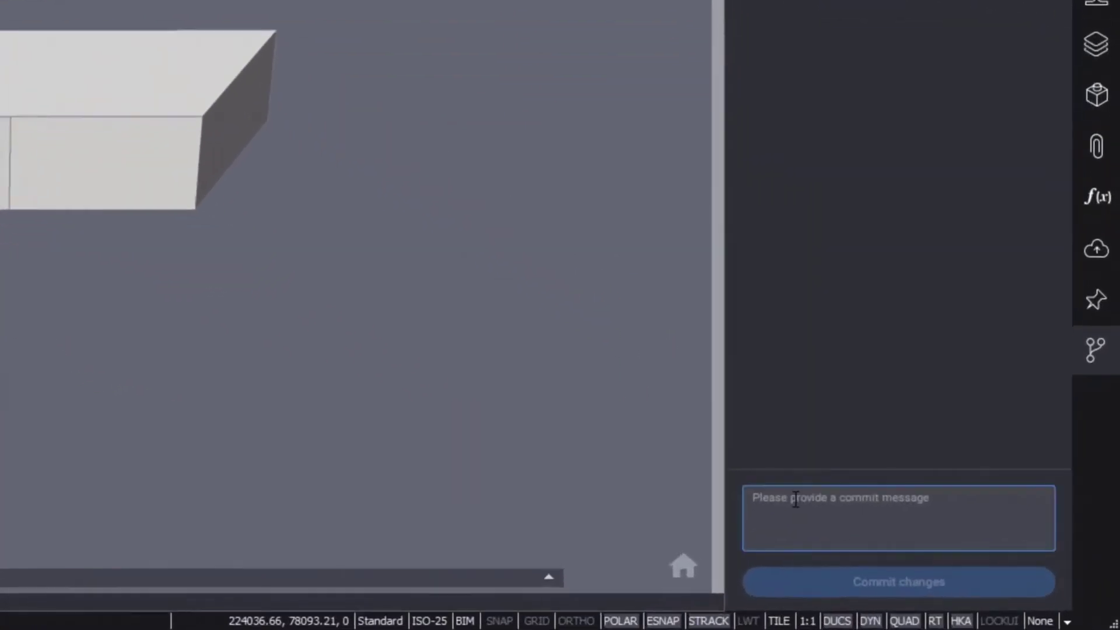
{"action": "left_click", "coordinate": [934, 554]}
{"action": "type", "text": "A.2: Rotated sides"}
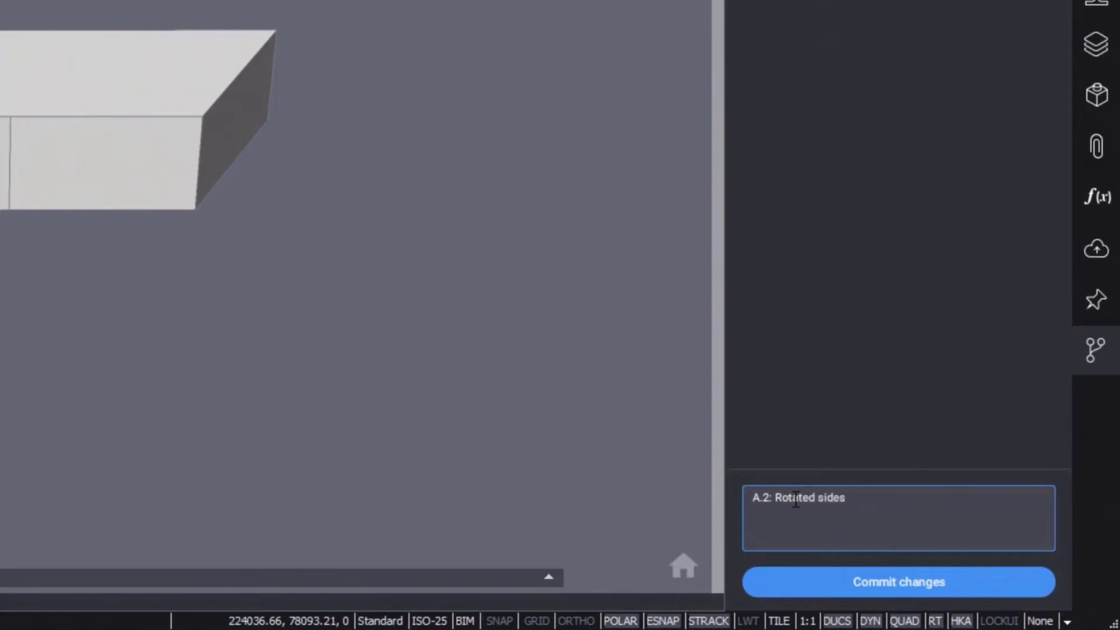
{"action": "left_click", "coordinate": [923, 586]}
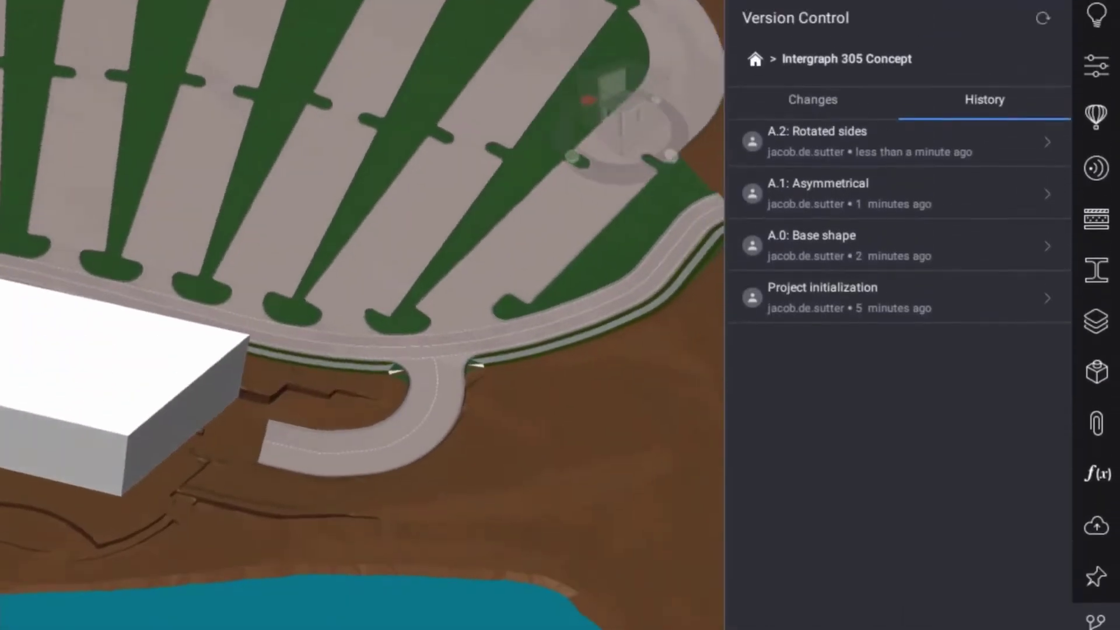
Restore Mass model.dwg to the "A.0: Base shape" commit from the project history.
{"action": "middle_click_drag", "start_coordinate": [257, 554], "coordinate": [453, 499], "text": "shift"}
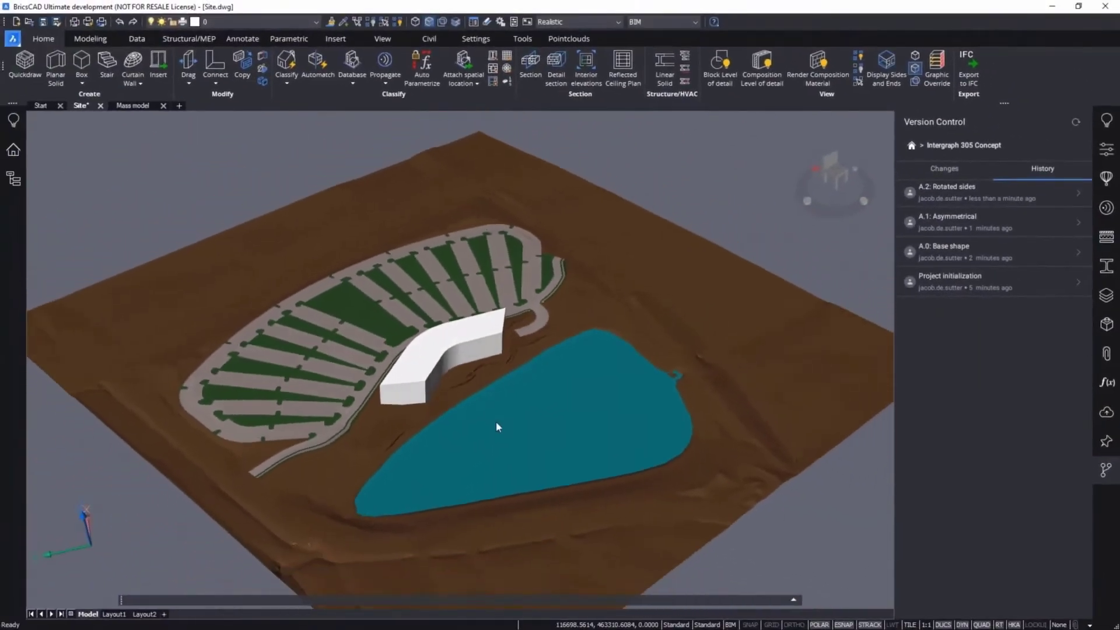
{"action": "scroll", "coordinate": [496, 421], "scroll_direction": "down", "scroll_amount": 5}
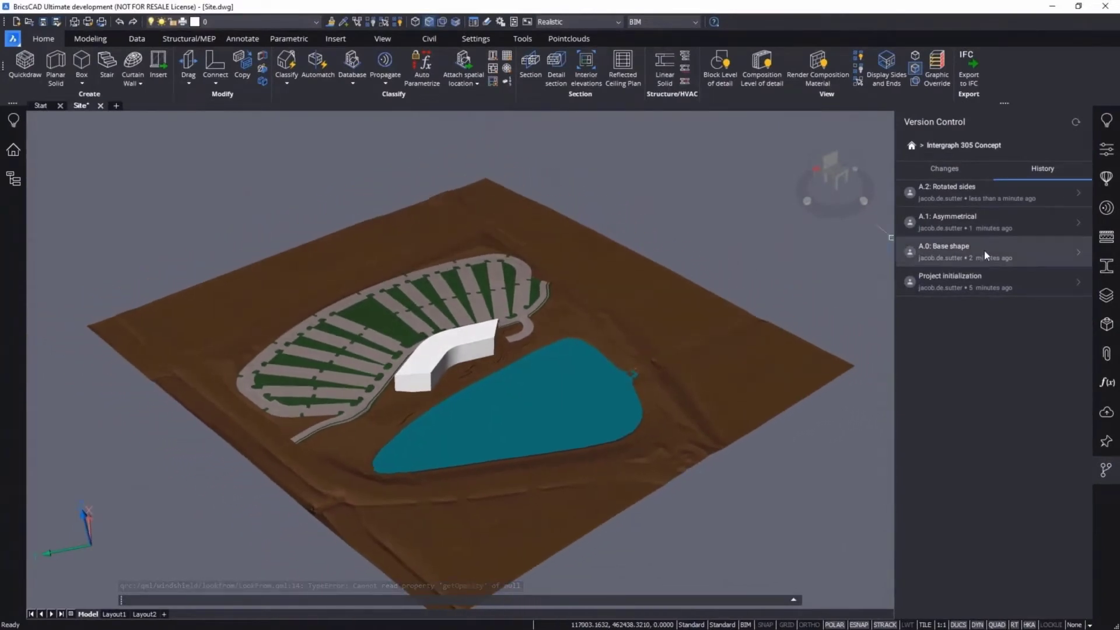
{"action": "left_click", "coordinate": [984, 250]}
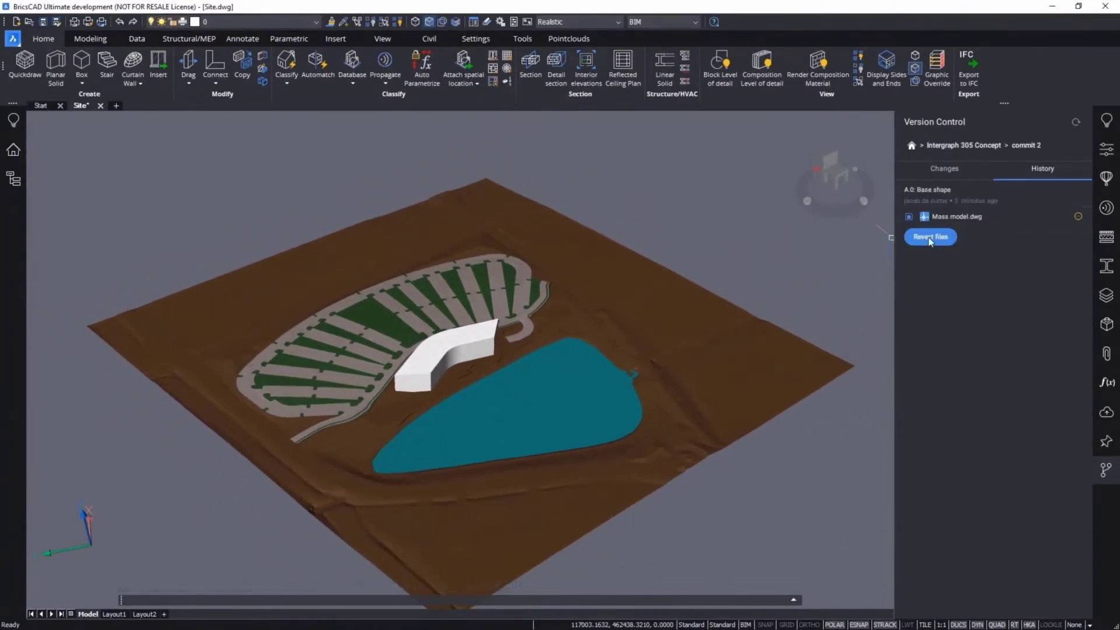
{"action": "left_click", "coordinate": [929, 239]}
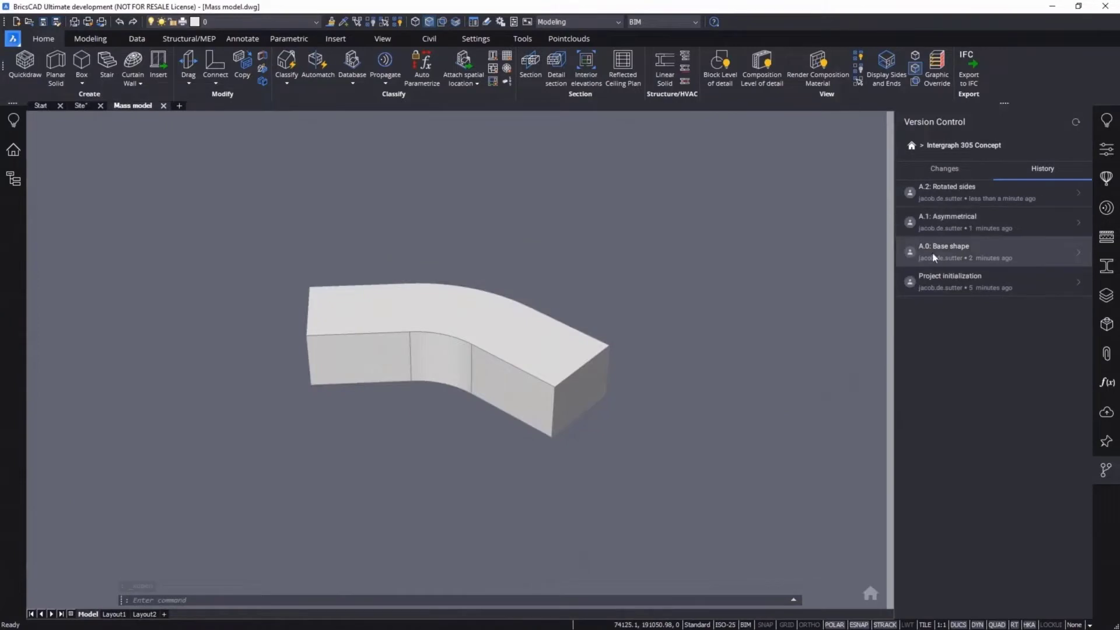
Rotate faces of the base mass to give the building slanted sides.
{"action": "middle_click_drag", "start_coordinate": [659, 374], "coordinate": [467, 382], "text": "shift"}
{"action": "left_click", "coordinate": [463, 389]}
{"action": "middle_click_drag", "start_coordinate": [531, 338], "coordinate": [558, 441], "text": "shift"}
{"action": "left_click", "coordinate": [533, 408]}
{"action": "left_click", "coordinate": [465, 379]}
{"action": "middle_click_drag", "start_coordinate": [465, 379], "coordinate": [593, 377], "text": "shift"}
{"action": "left_click", "coordinate": [548, 362]}
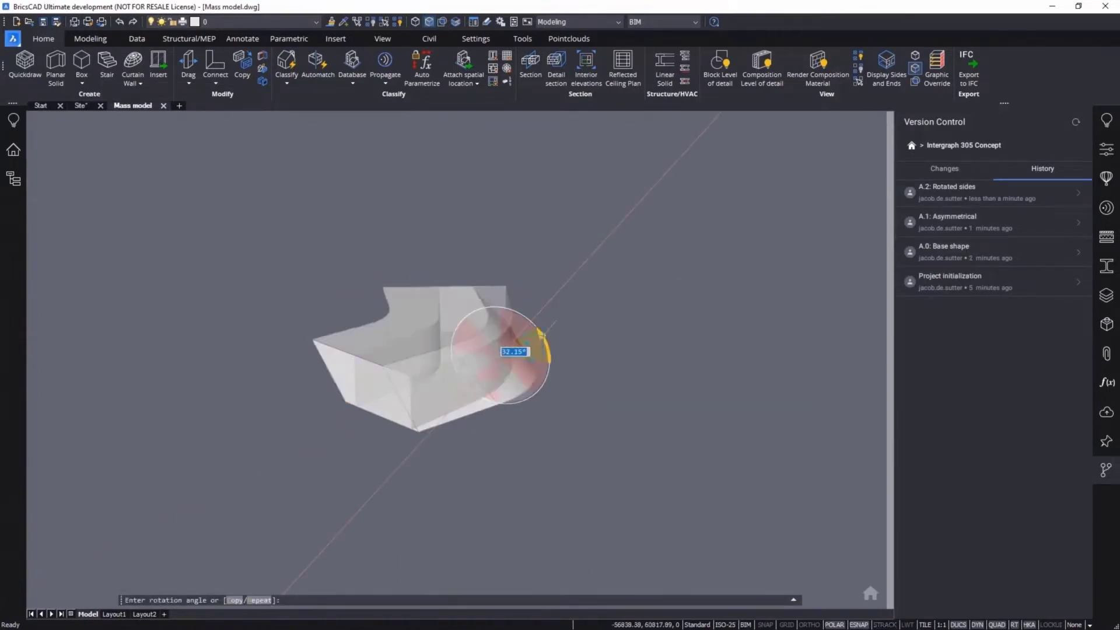
{"action": "left_click", "coordinate": [660, 296]}
{"action": "middle_click_drag", "start_coordinate": [644, 441], "coordinate": [645, 342], "text": "shift"}
{"action": "key", "text": "Escape"}
Commit the slanted mass model with the message "A.3: Slanted".
{"action": "left_click", "coordinate": [945, 168]}
{"action": "left_click", "coordinate": [937, 561]}
{"action": "type", "text": "A.3:"}
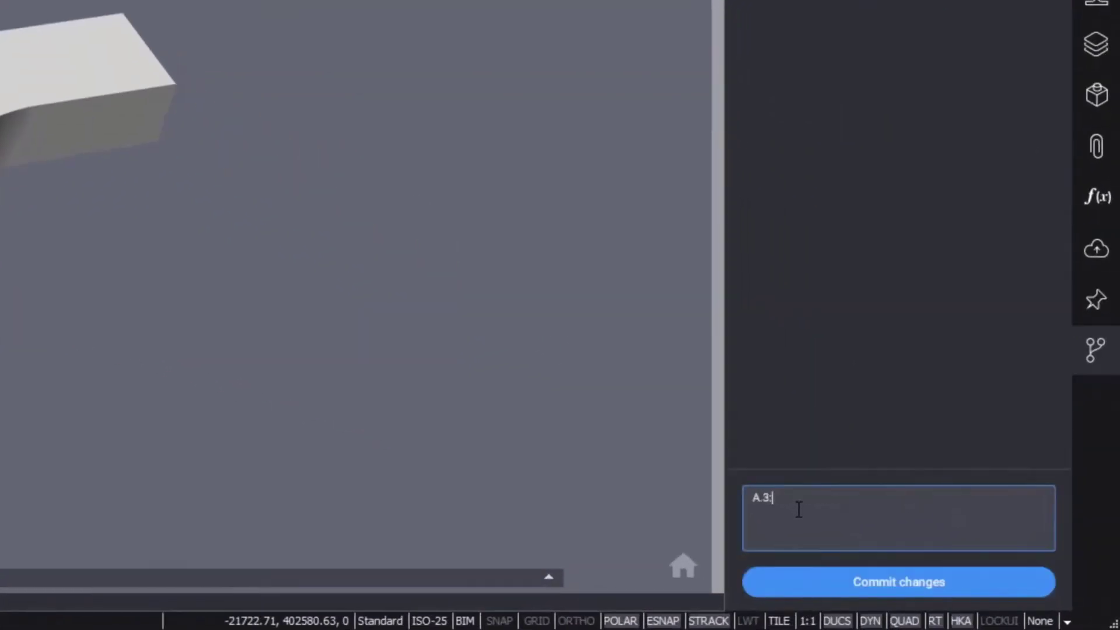
{"action": "type", "text": "Slanted"}
{"action": "left_click", "coordinate": [898, 582]}
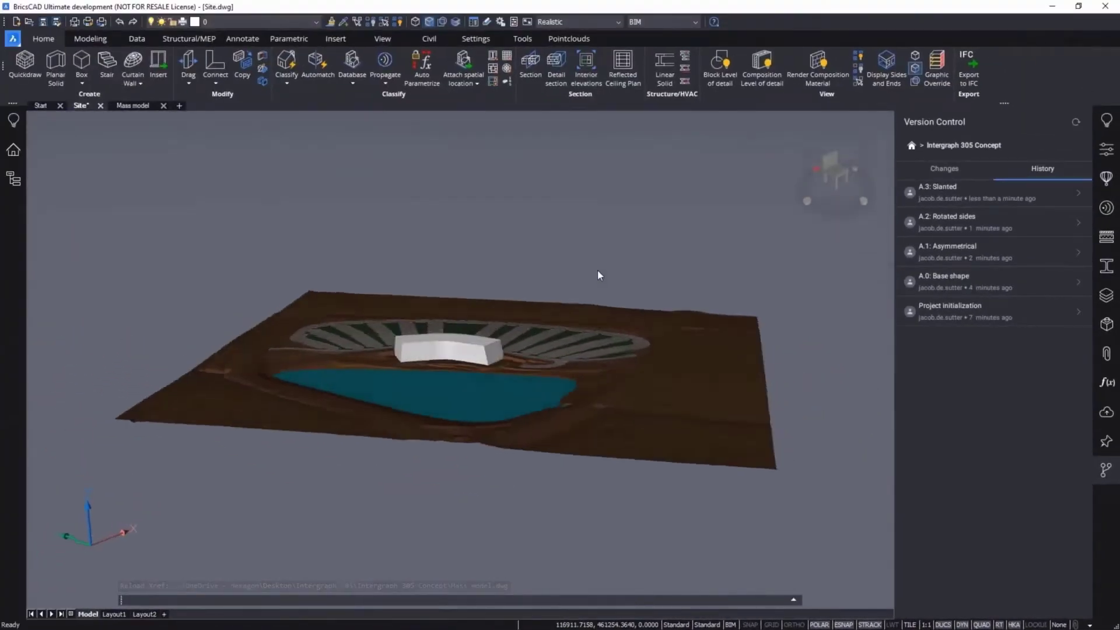
Revert Mass model.dwg to the "A.2: Rotated sides" commit from the project history.
{"action": "middle_click_drag", "start_coordinate": [597, 272], "coordinate": [588, 260], "text": "shift"}
{"action": "scroll", "coordinate": [602, 272], "scroll_direction": "up", "scroll_amount": 2}
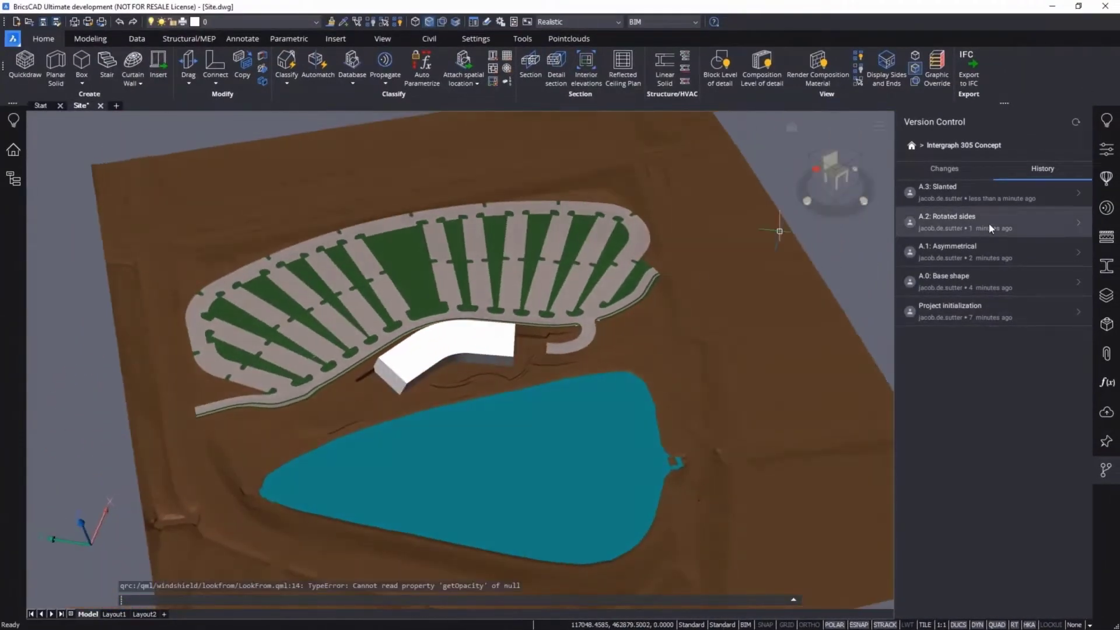
{"action": "left_click", "coordinate": [988, 223]}
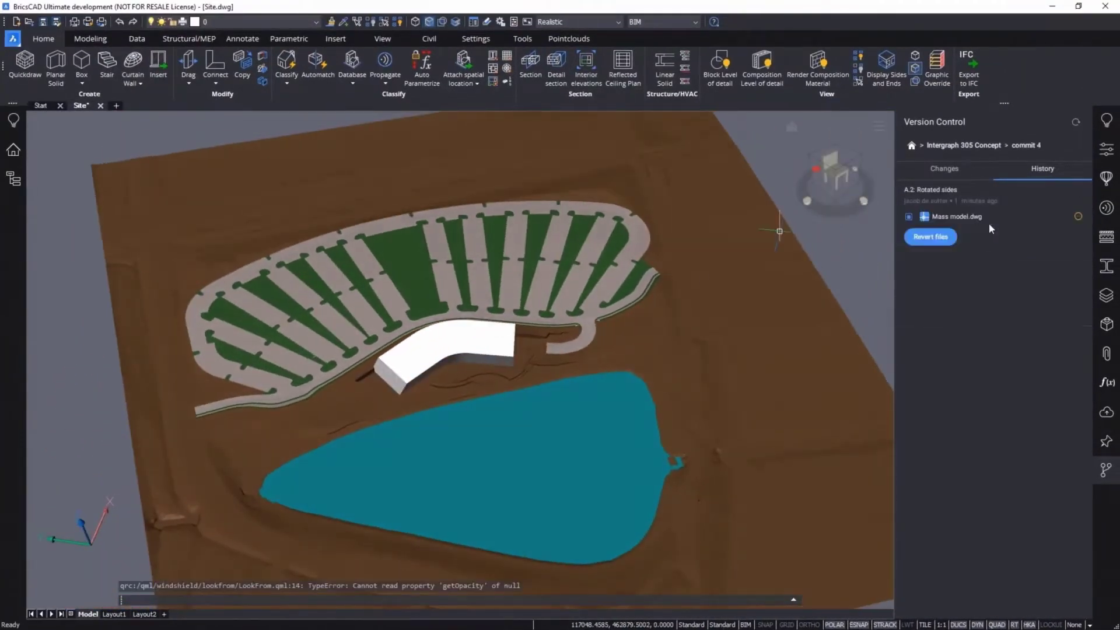
{"action": "left_click", "coordinate": [937, 238]}
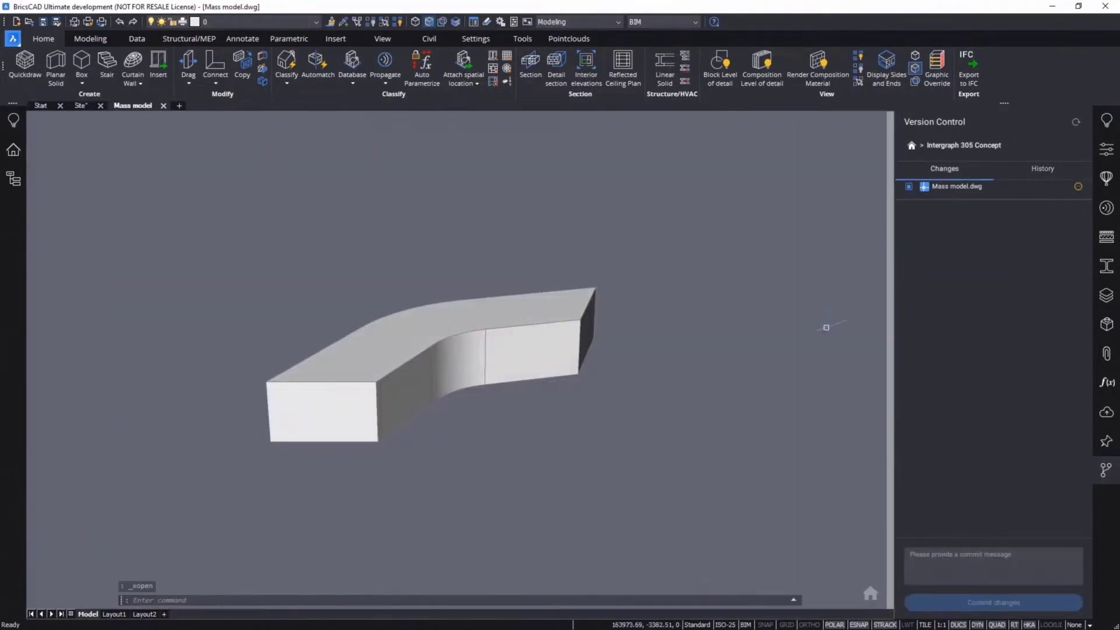
Close Version Control and slice the main building solid horizontally at a specified distance.
{"action": "left_click", "coordinate": [1107, 470]}
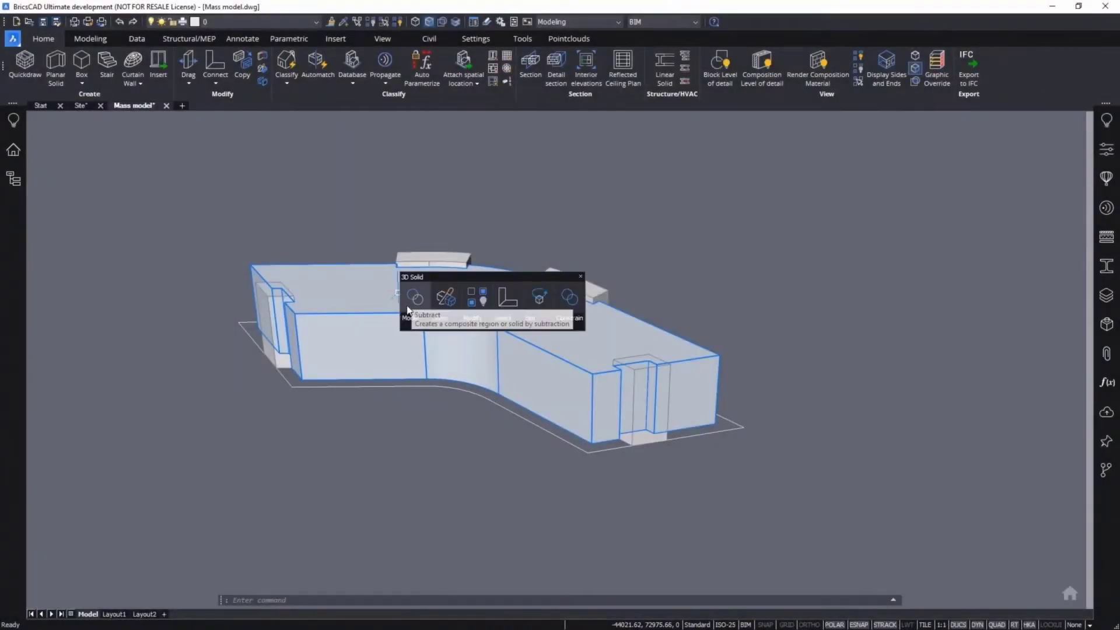
{"action": "left_click", "coordinate": [461, 342]}
{"action": "key", "text": "Return"}
{"action": "type", "text": "44"}
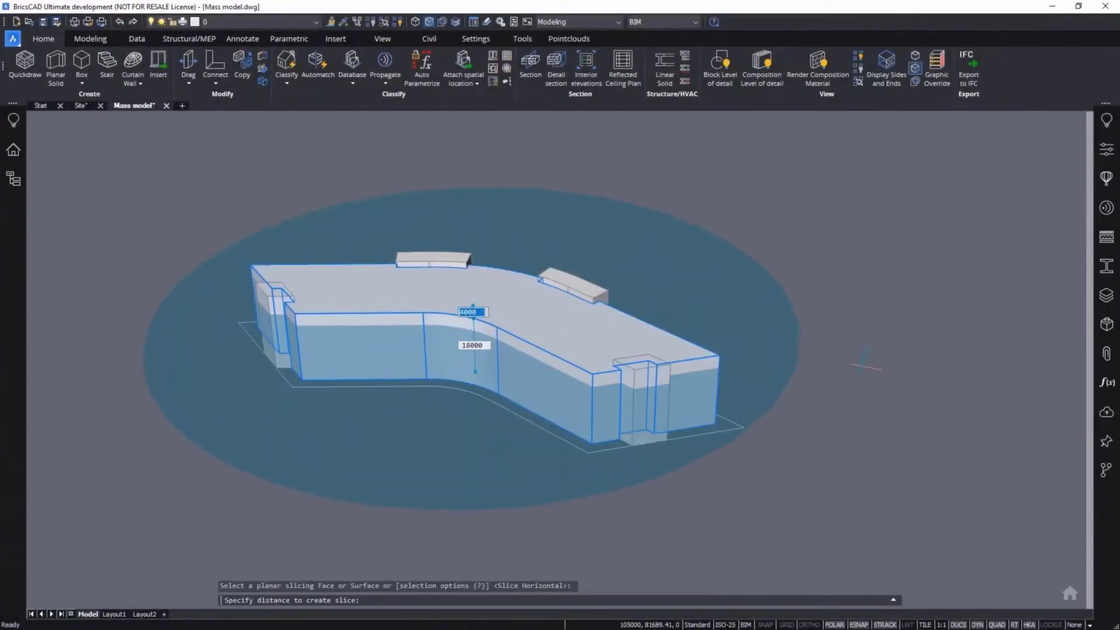
{"action": "key", "text": "Return"}
{"action": "key", "text": "Escape"}
Enable boundary selection and push/pull the six grid boundaries along the inner curve on the underside of the mass.
{"action": "middle_click_drag", "start_coordinate": [495, 484], "coordinate": [599, 515], "text": "shift"}
{"action": "scroll", "coordinate": [478, 280], "scroll_direction": "up", "scroll_amount": 4}
{"action": "left_click", "coordinate": [442, 21]}
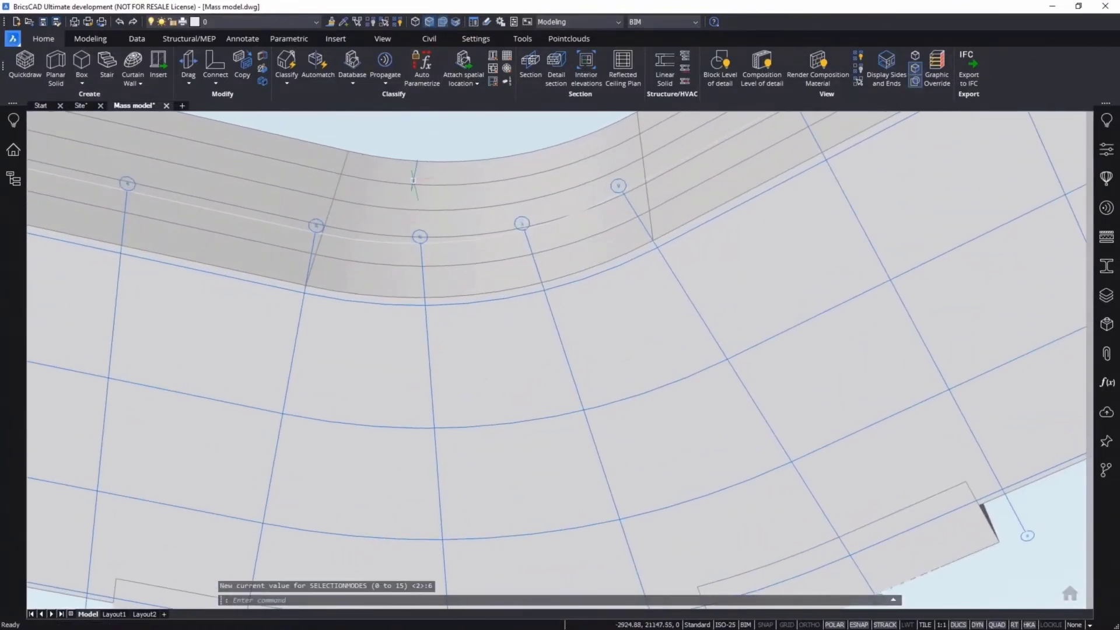
{"action": "scroll", "coordinate": [384, 261], "scroll_direction": "up", "scroll_amount": 3}
{"action": "left_click", "coordinate": [350, 263]}
{"action": "left_click", "coordinate": [345, 285]}
{"action": "left_click", "coordinate": [396, 285]}
{"action": "left_click", "coordinate": [571, 257]}
{"action": "left_click", "coordinate": [555, 234]}
{"action": "scroll", "coordinate": [554, 235], "scroll_direction": "down", "scroll_amount": 3}
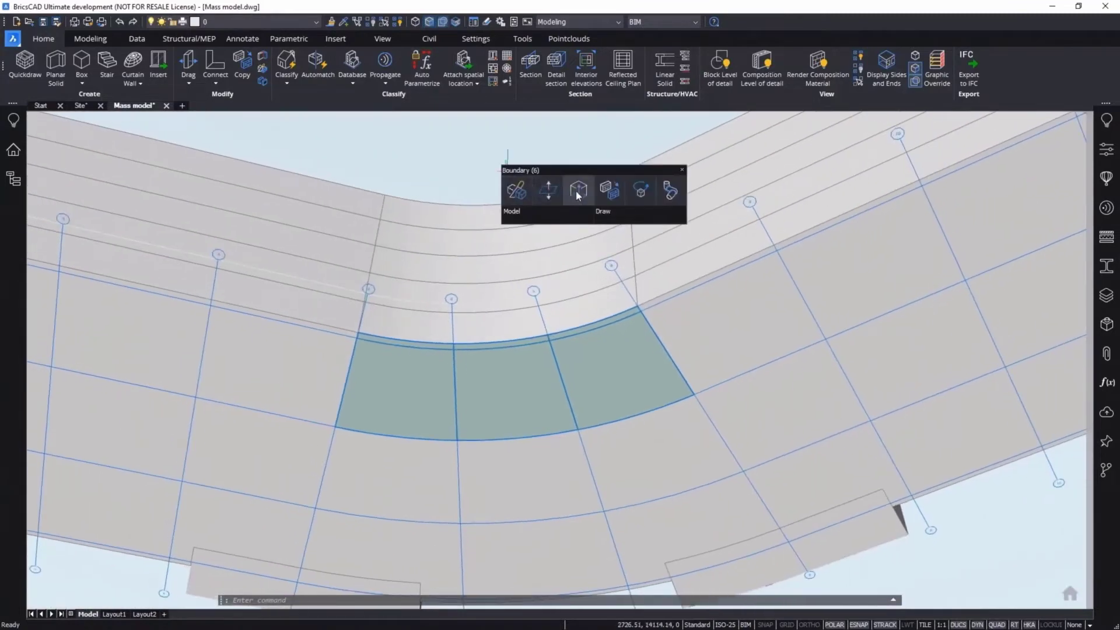
{"action": "left_click", "coordinate": [577, 193]}
{"action": "left_click", "coordinate": [370, 272]}
{"action": "left_click", "coordinate": [397, 326]}
{"action": "left_click", "coordinate": [355, 333]}
Push/pull the long ground-floor facade face of the straight wing inward to recess it beneath the upper floors.
{"action": "middle_click_drag", "start_coordinate": [513, 157], "coordinate": [562, 183], "text": "shift"}
{"action": "middle_click_drag", "start_coordinate": [723, 471], "coordinate": [643, 438]}
{"action": "scroll", "coordinate": [643, 439], "scroll_direction": "up", "scroll_amount": 3}
{"action": "mouse_move", "coordinate": [638, 439]}
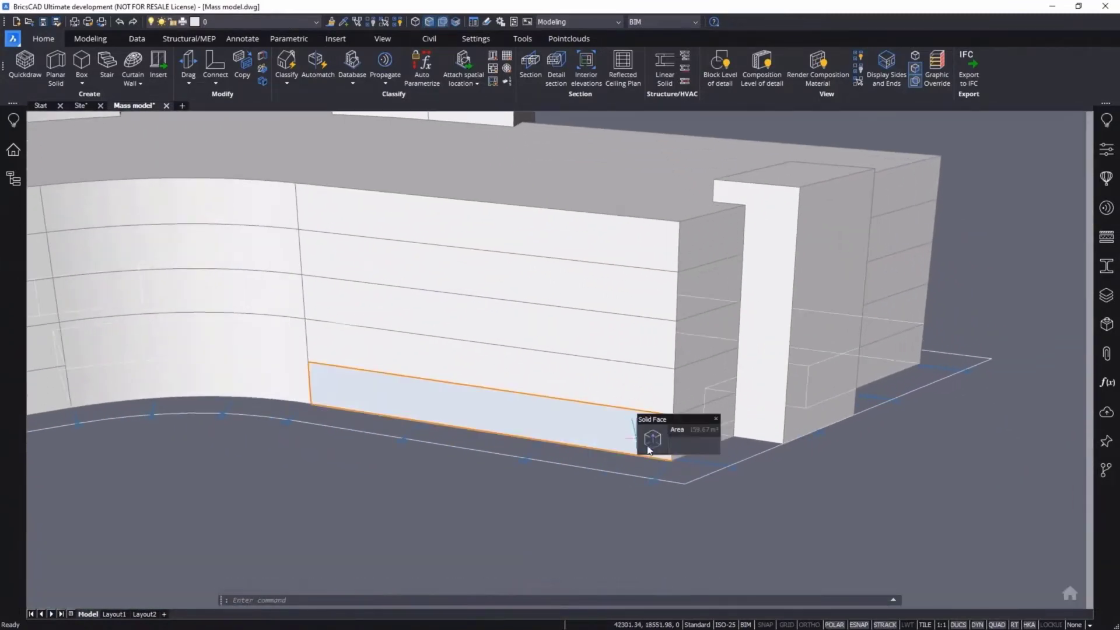
{"action": "left_click", "coordinate": [713, 444]}
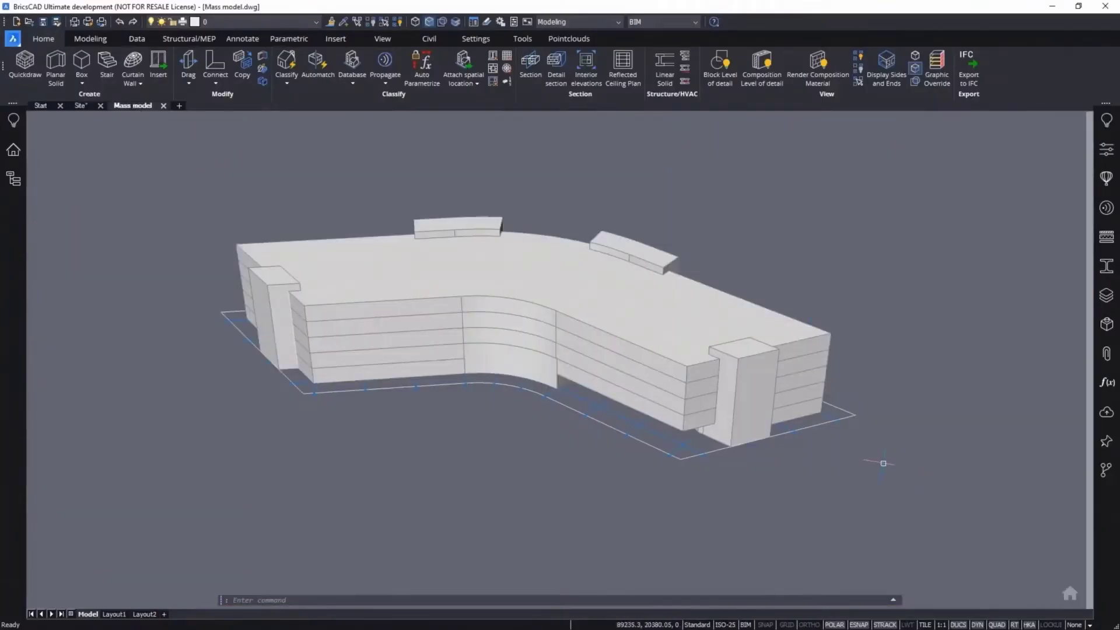
Select the entire mass model and run Quickbuilding with the solids treated as Spaces.
{"action": "left_click", "coordinate": [894, 483]}
{"action": "left_click", "coordinate": [180, 170]}
{"action": "mouse_move", "coordinate": [192, 214]}
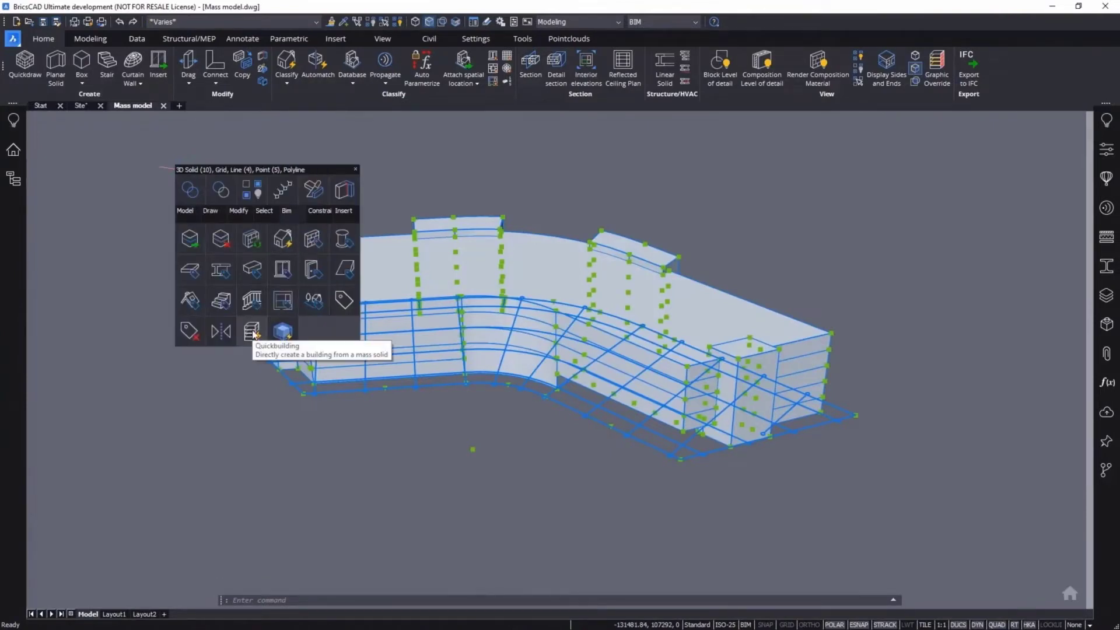
{"action": "left_click", "coordinate": [252, 332]}
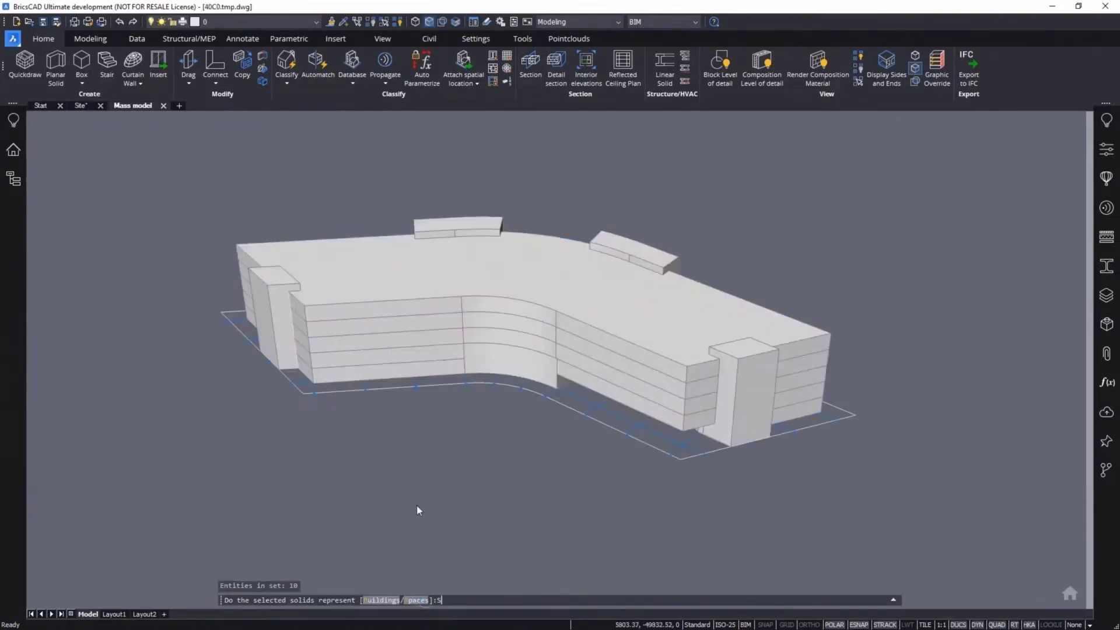
{"action": "key", "text": "Return"}
Examine the generated building's structure tree, expanding Building and Floor 0 and highlighting the Floor 0 walls.
{"action": "middle_click_drag", "start_coordinate": [411, 480], "coordinate": [282, 262], "text": "shift"}
{"action": "left_click", "coordinate": [13, 178]}
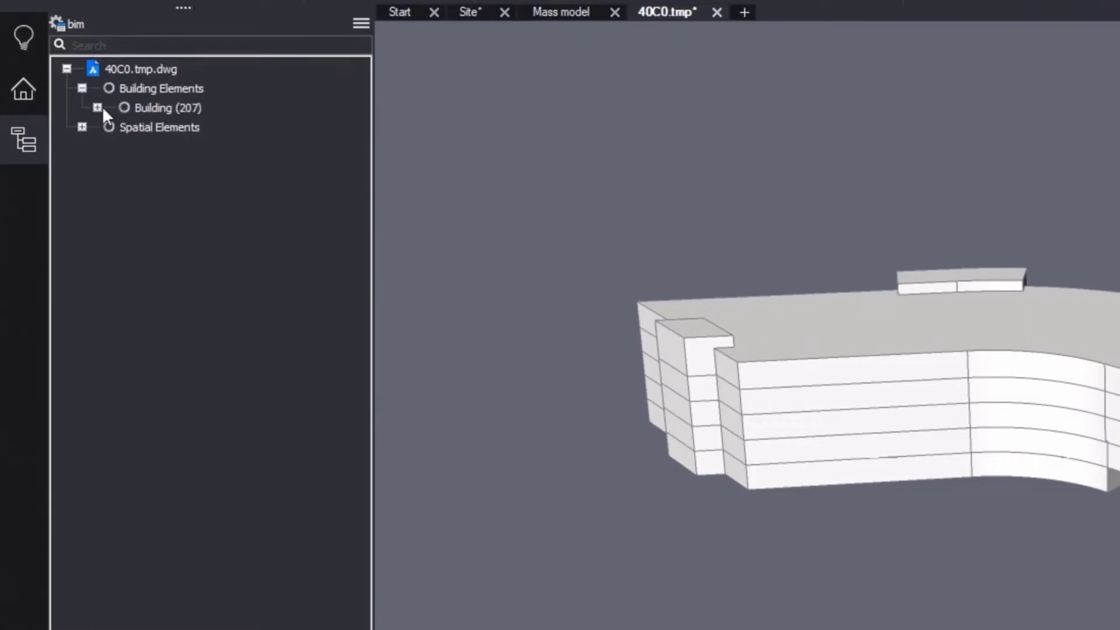
{"action": "left_click", "coordinate": [97, 107]}
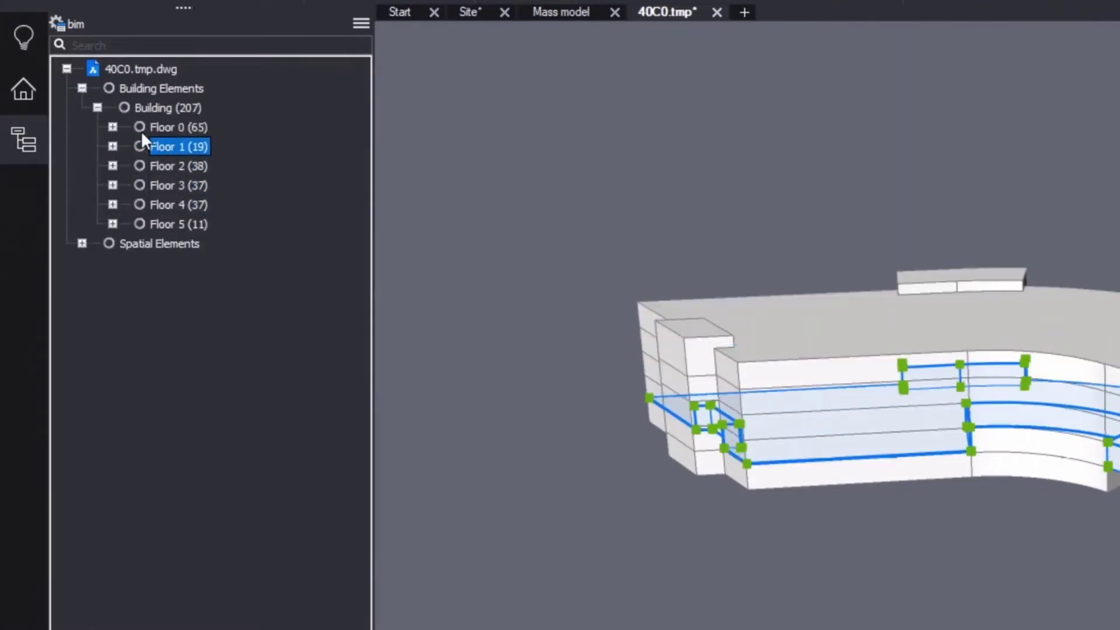
{"action": "left_click", "coordinate": [112, 127]}
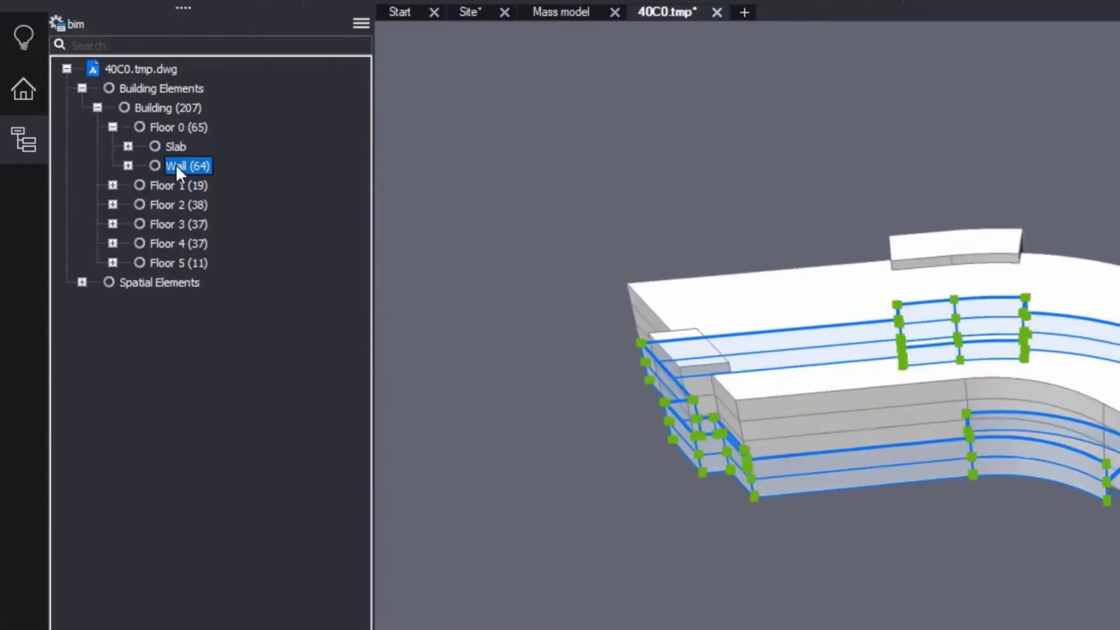
{"action": "left_click", "coordinate": [177, 166]}
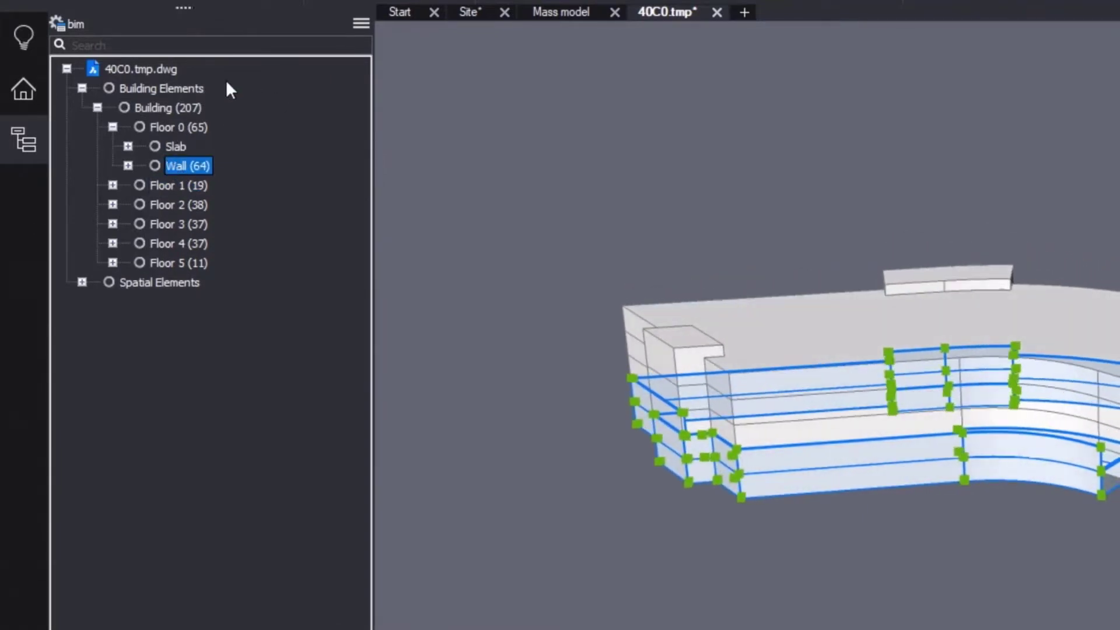
{"action": "key", "text": "Escape"}
{"action": "left_click", "coordinate": [12, 145]}
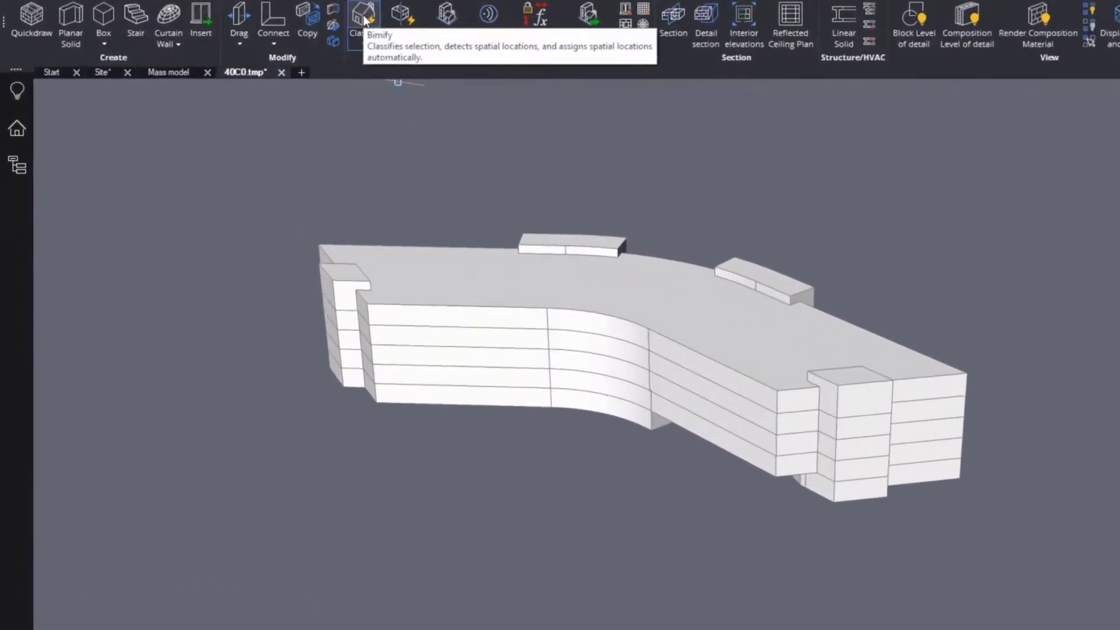
Bimify the entire drawing with automatic classification and spatial locations, creating elevation and floor plan sections.
{"action": "left_click", "coordinate": [287, 65]}
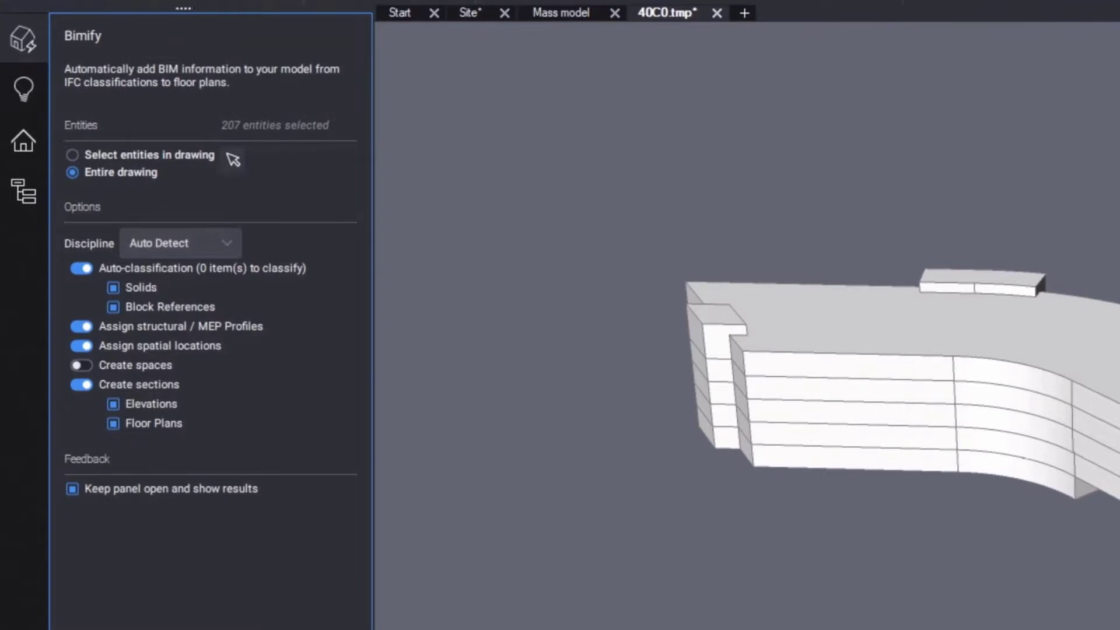
{"action": "key", "text": "Return"}
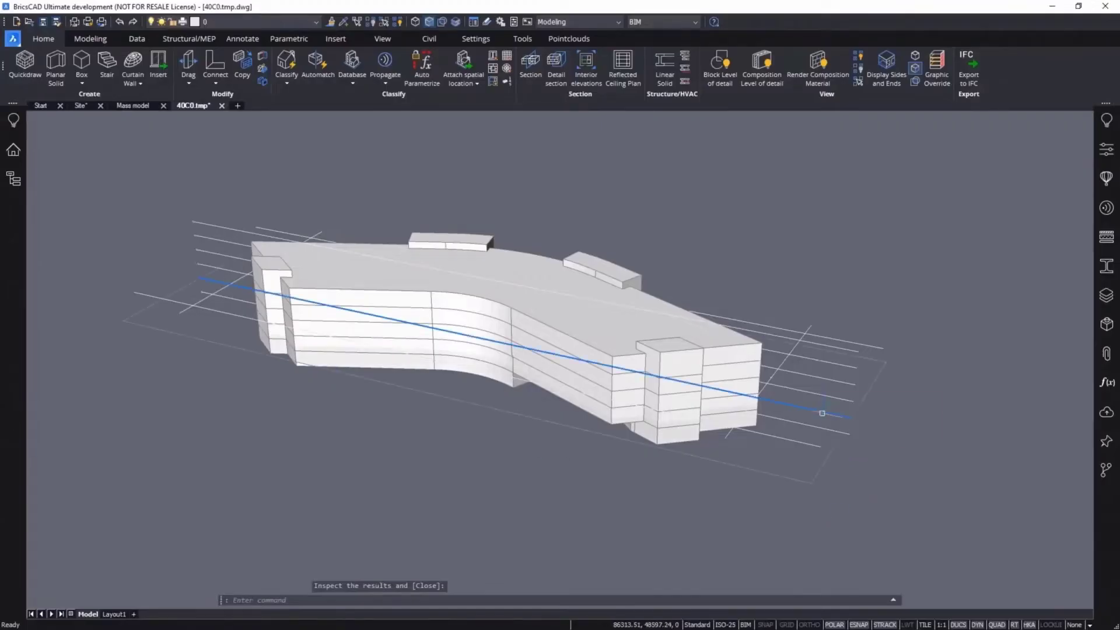
Select all the generated floor plan and elevation section planes around the building and assign them to the BIM_SECTIONS layer.
{"action": "left_click", "coordinate": [823, 413]}
{"action": "middle_click_drag", "start_coordinate": [820, 419], "coordinate": [757, 557], "text": "shift"}
{"action": "double_click", "coordinate": [811, 442]}
{"action": "middle_click_drag", "start_coordinate": [860, 509], "coordinate": [864, 467], "text": "shift"}
{"action": "left_click_drag", "start_coordinate": [870, 534], "coordinate": [782, 324]}
{"action": "middle_click_drag", "start_coordinate": [257, 361], "coordinate": [229, 347], "text": "shift"}
{"action": "left_click_drag", "start_coordinate": [228, 433], "coordinate": [140, 279]}
{"action": "middle_click_drag", "start_coordinate": [233, 326], "coordinate": [992, 222], "text": "shift"}
{"action": "left_click", "coordinate": [1107, 150]}
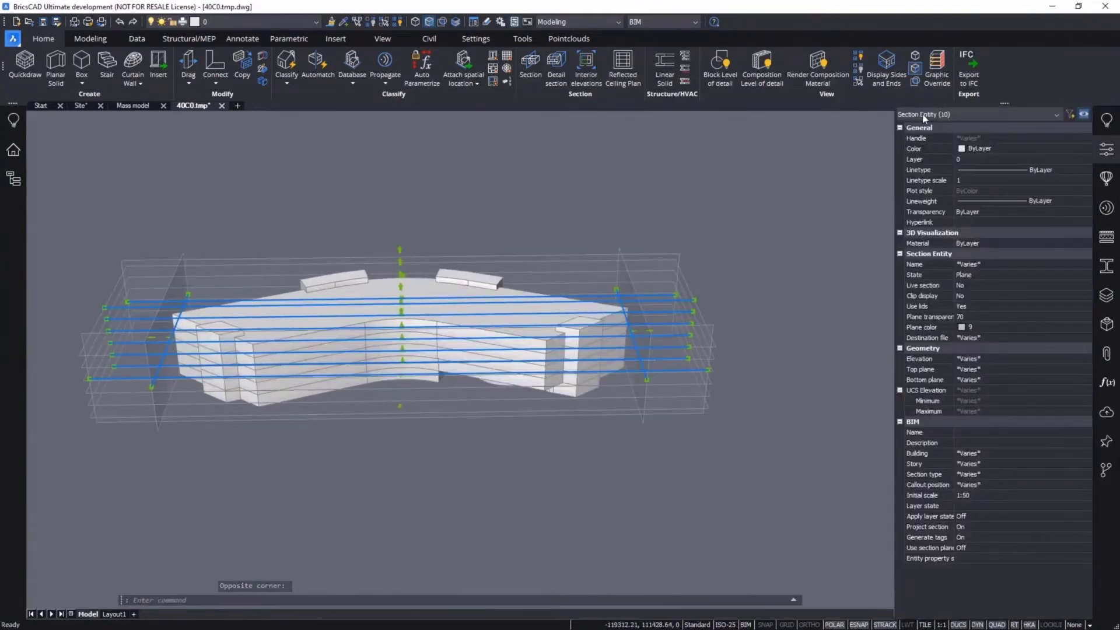
{"action": "left_click", "coordinate": [1104, 150]}
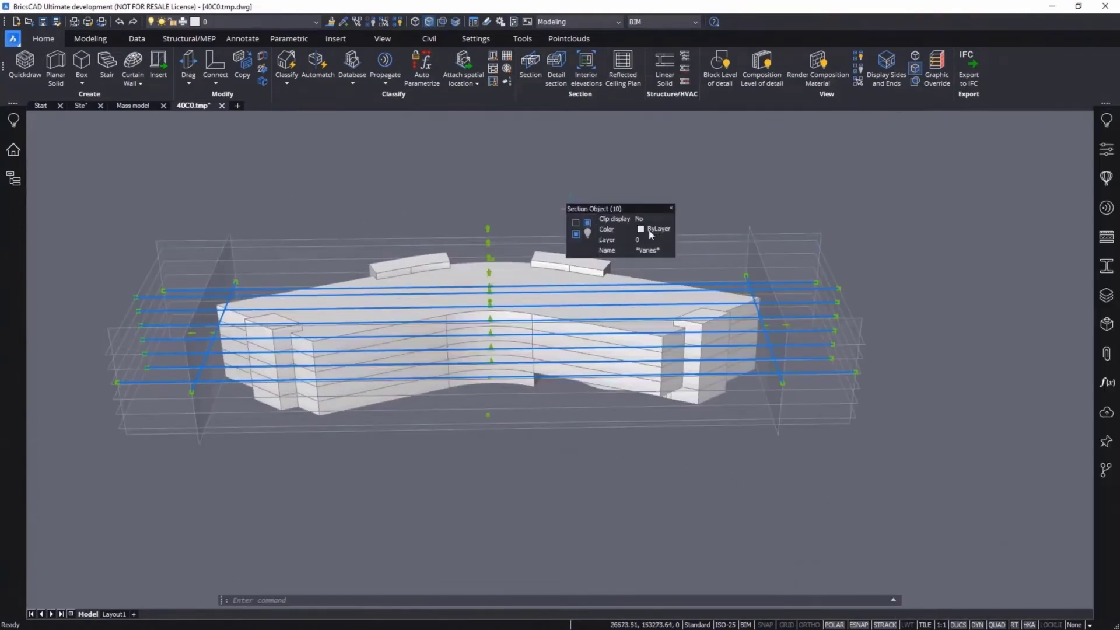
{"action": "left_click", "coordinate": [653, 244]}
{"action": "left_click", "coordinate": [662, 267]}
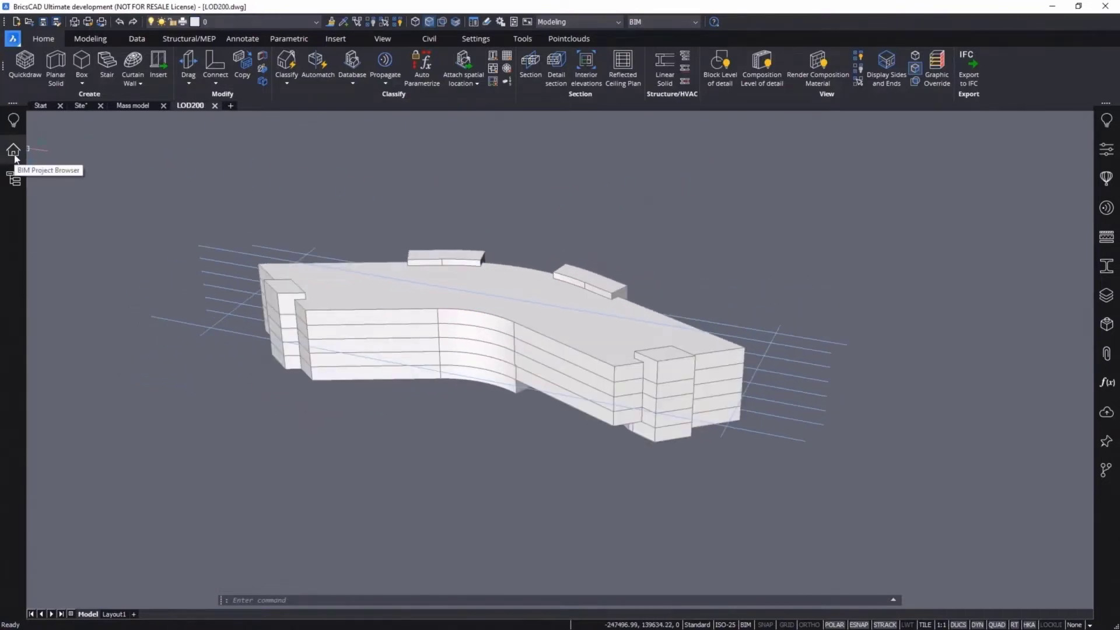
Create the BIM project Intergraph 305 Concept and review its sheets and its sections and views.
{"action": "left_click", "coordinate": [14, 152]}
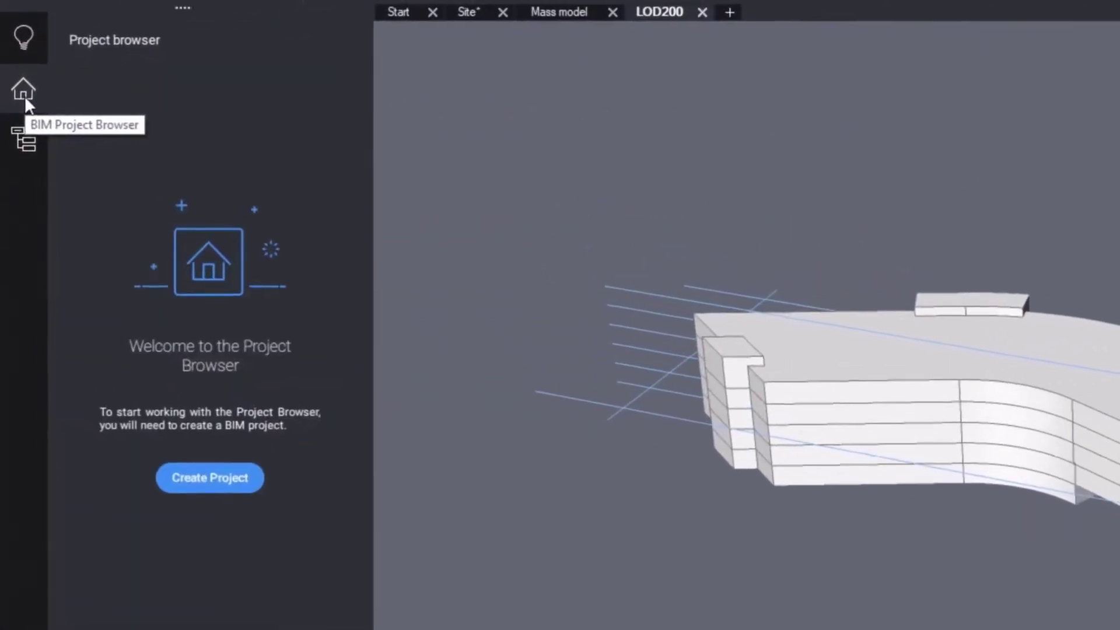
{"action": "left_click", "coordinate": [232, 481]}
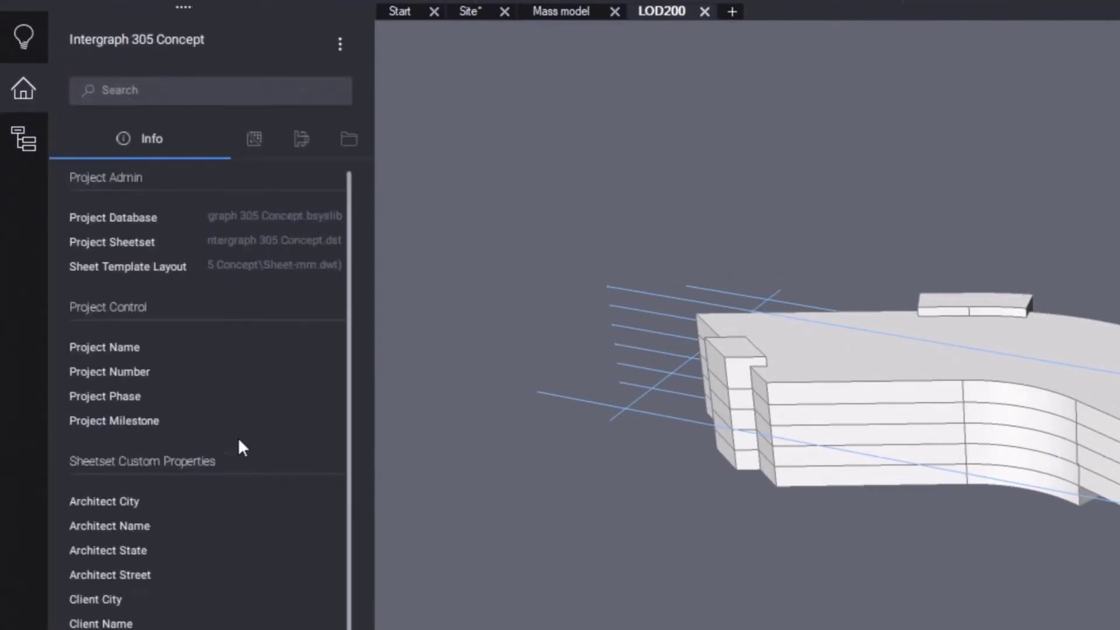
{"action": "left_click", "coordinate": [243, 138]}
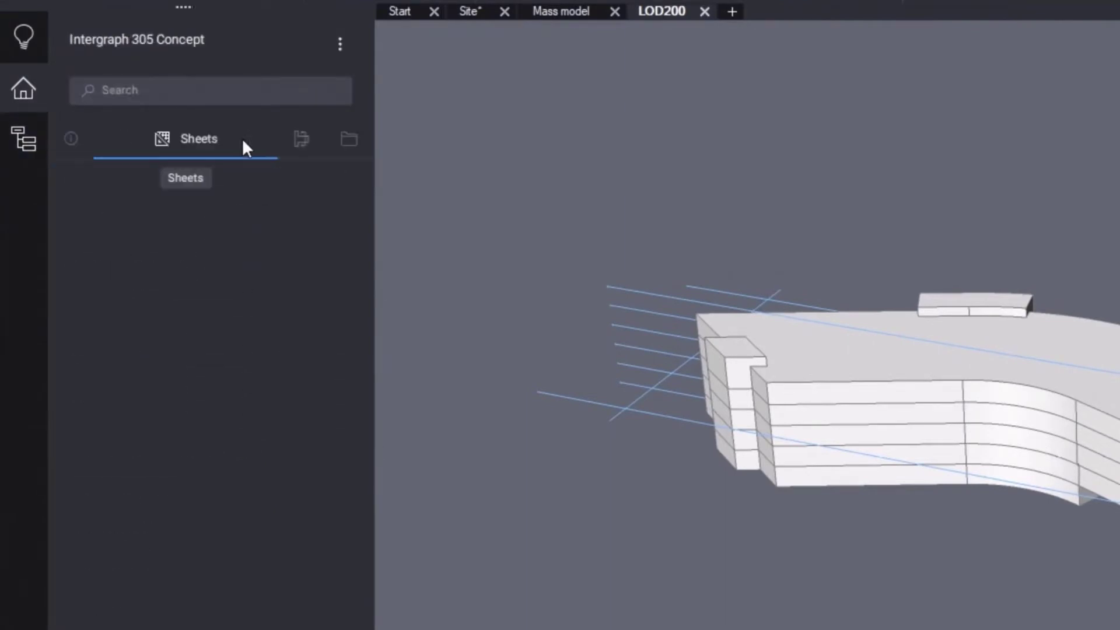
{"action": "left_click", "coordinate": [302, 140]}
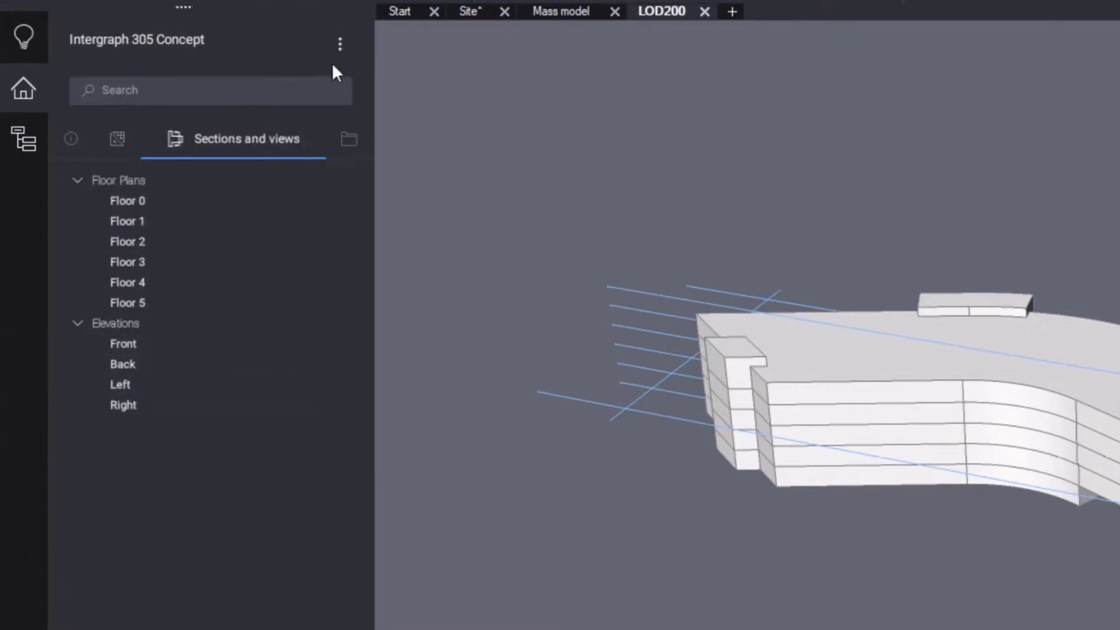
Generate the project's floor plan and elevation sheets, and display the Floor 0 view on sheet A-100.
{"action": "left_click", "coordinate": [117, 139]}
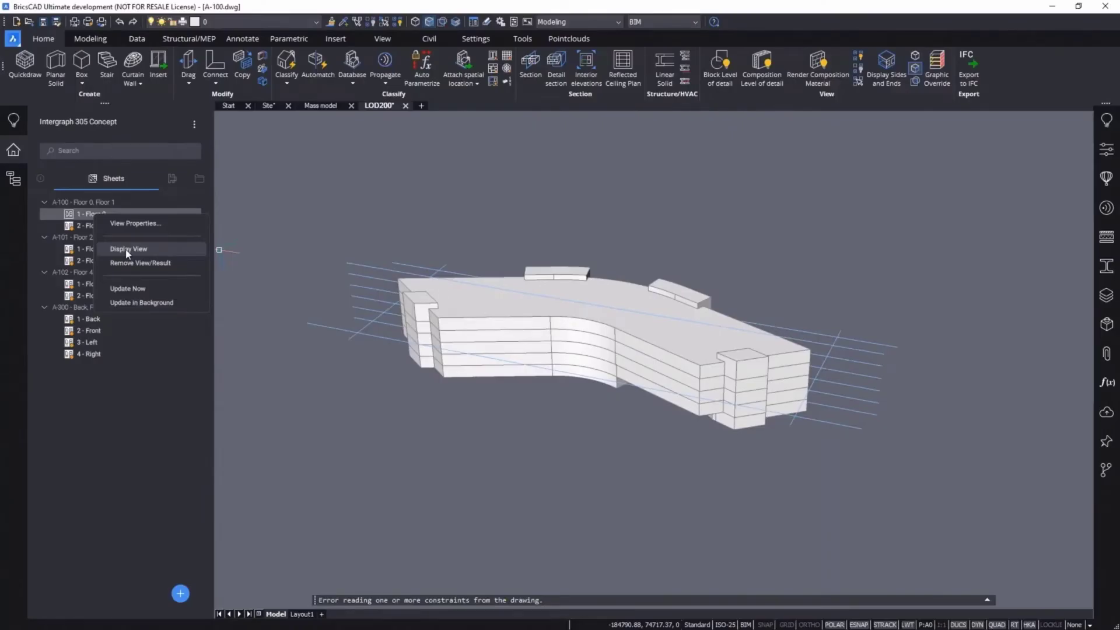
{"action": "left_click", "coordinate": [128, 251]}
{"action": "scroll", "coordinate": [639, 356], "scroll_direction": "down", "scroll_amount": 4}
{"action": "middle_click_drag", "start_coordinate": [739, 378], "coordinate": [652, 285]}
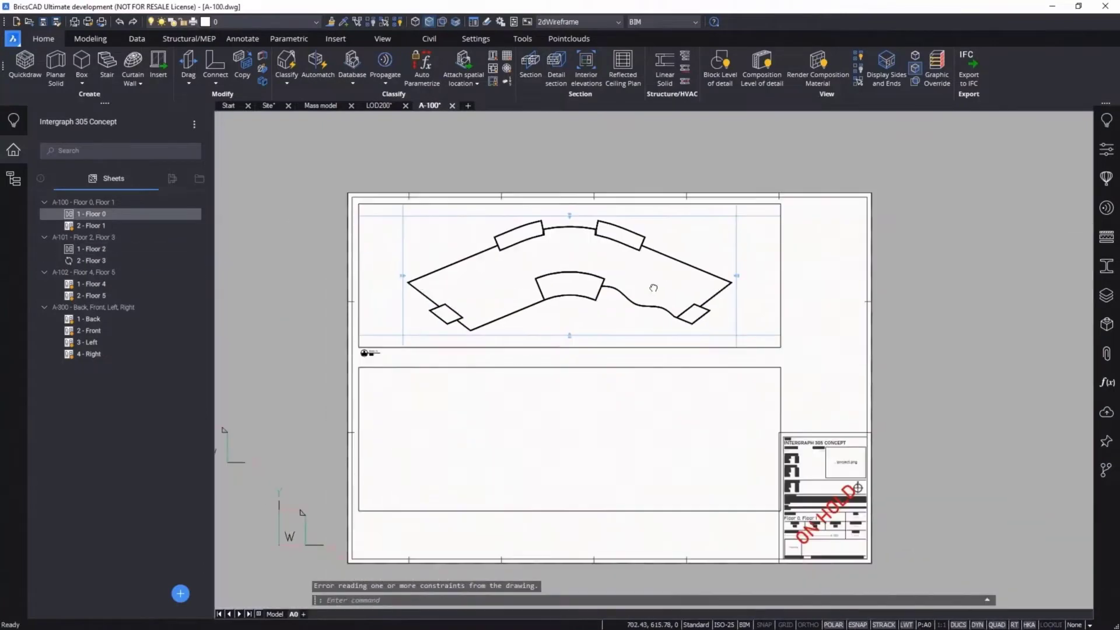
Open sheets A-101 and A-300, and return to A-100 to examine the floor plan and elevation views.
{"action": "double_click", "coordinate": [103, 238]}
{"action": "middle_click_drag", "start_coordinate": [775, 315], "coordinate": [769, 308]}
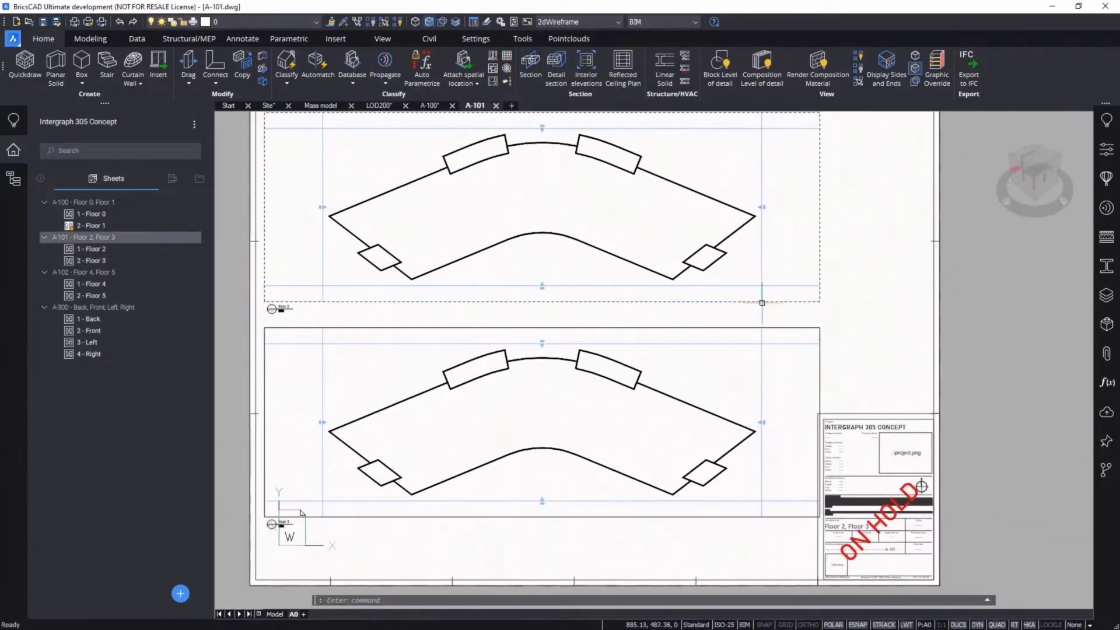
{"action": "double_click", "coordinate": [115, 307]}
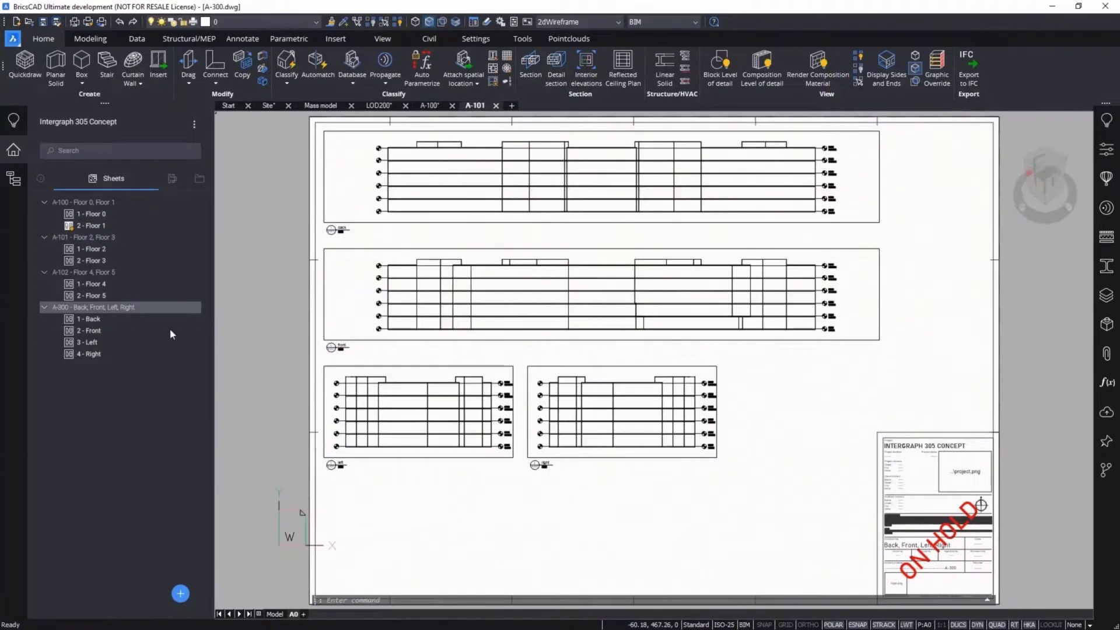
{"action": "middle_click_drag", "start_coordinate": [852, 368], "coordinate": [780, 365]}
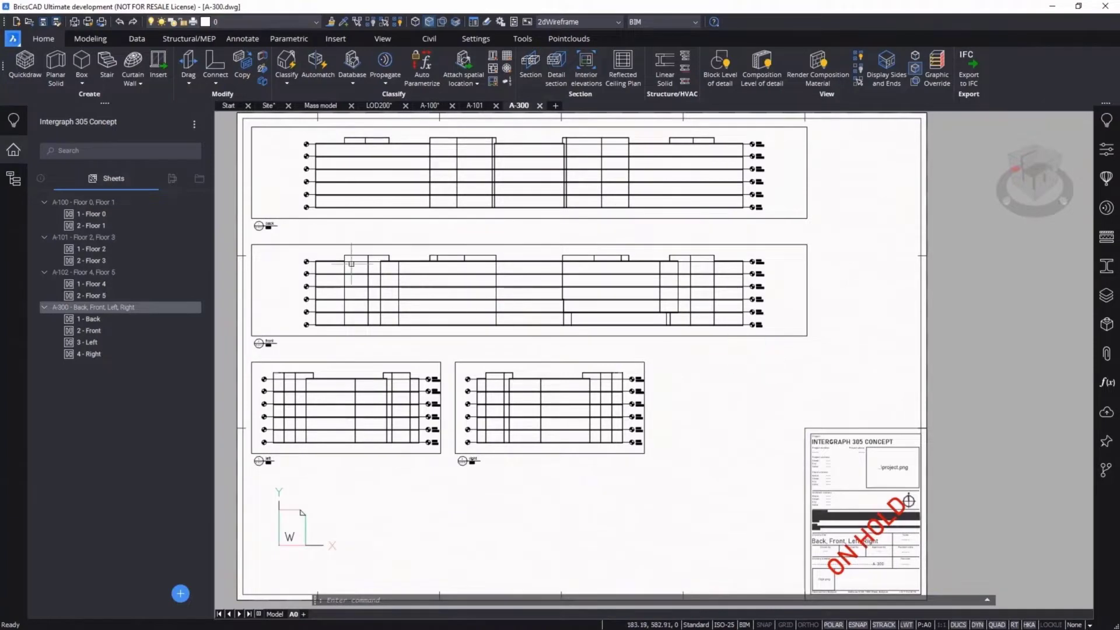
{"action": "double_click", "coordinate": [116, 204]}
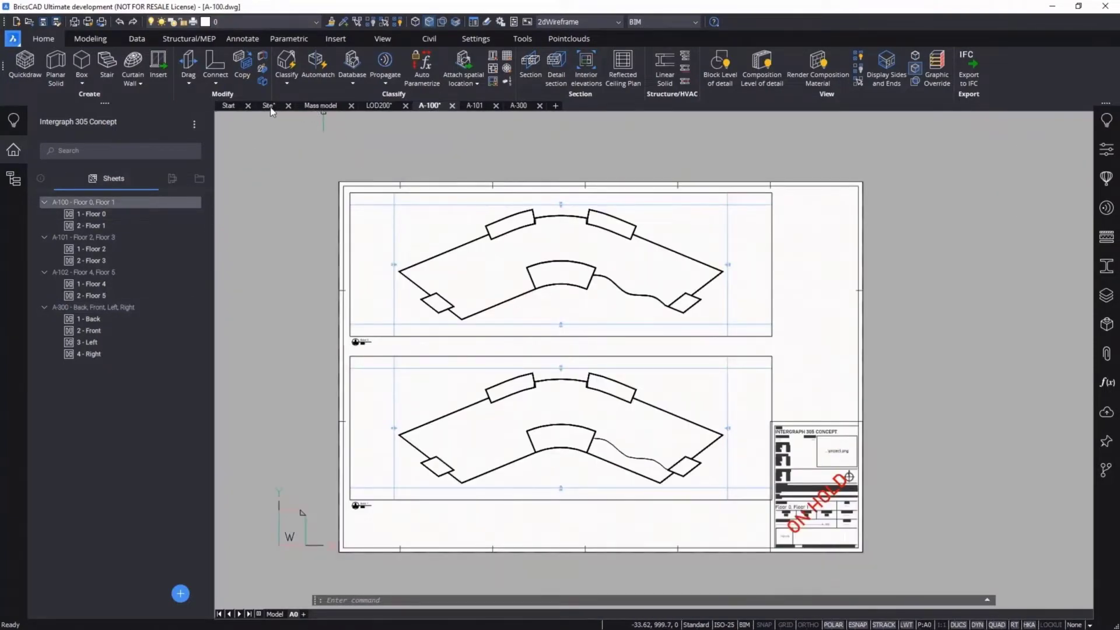
Return to the LOD200 drawing and place a cylindrical column with radius 250 at the grid intersection beside the projecting end core.
{"action": "left_click", "coordinate": [382, 110]}
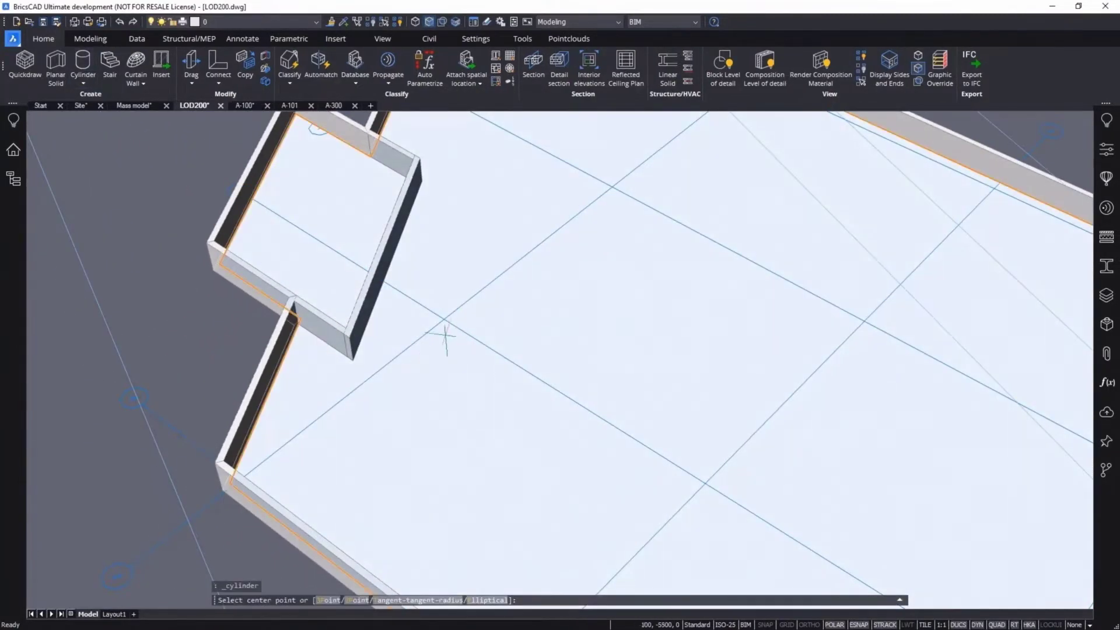
{"action": "left_click", "coordinate": [444, 320]}
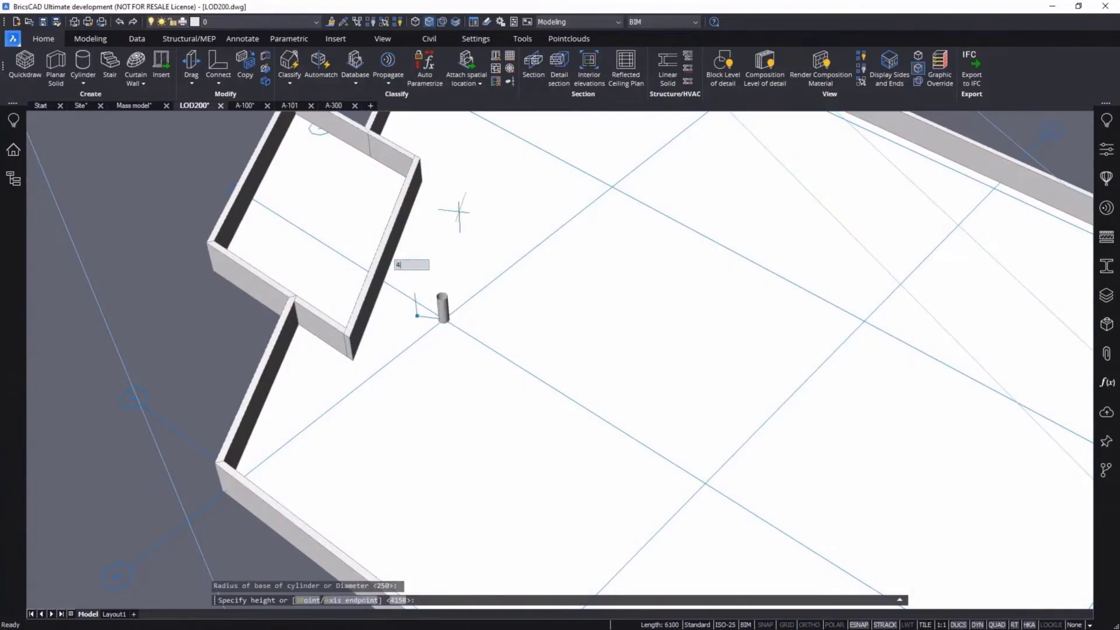
{"action": "key", "text": "Return"}
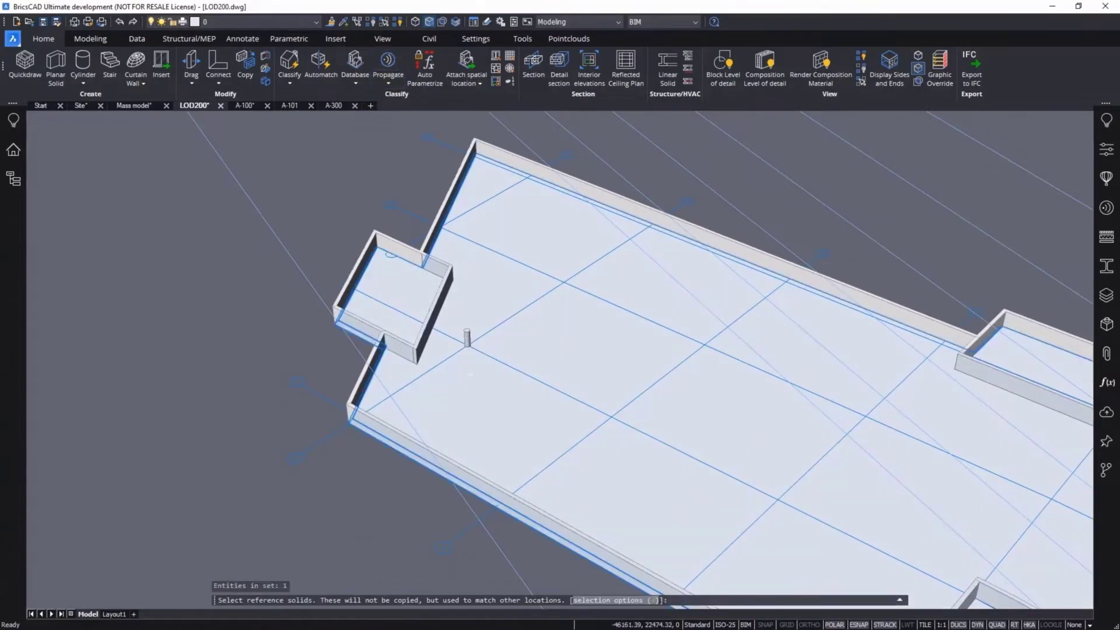
Propagate the column using the slab and grid as references, reject the recessed straight-wing ground-floor suggestion, and choose Similar Location for the same-floor suggestion.
{"action": "key", "text": "Return"}
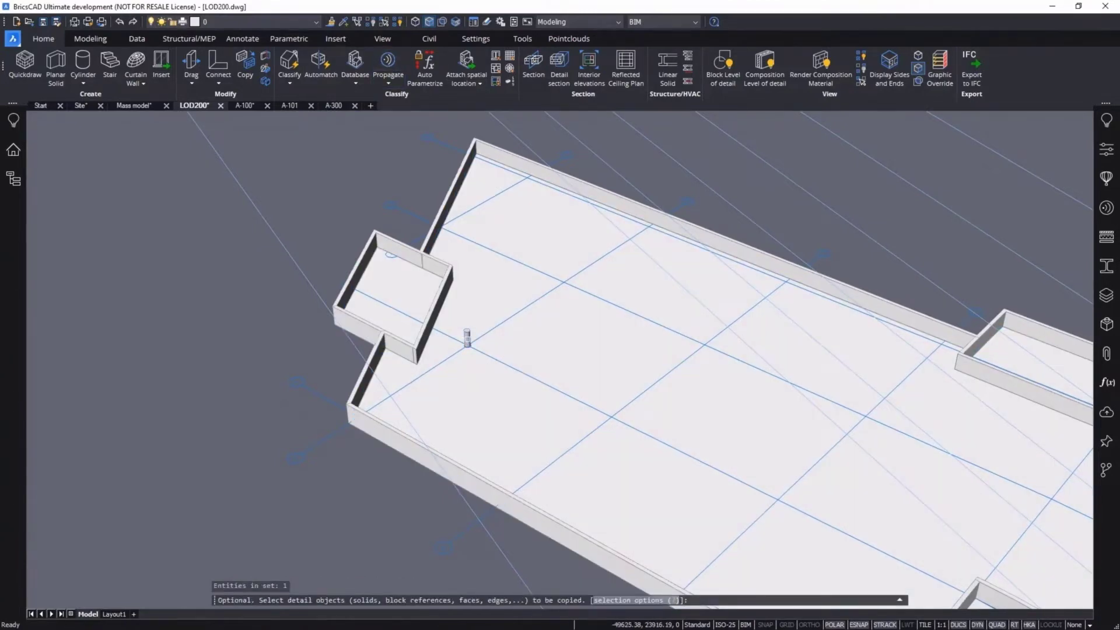
{"action": "key", "text": "Return"}
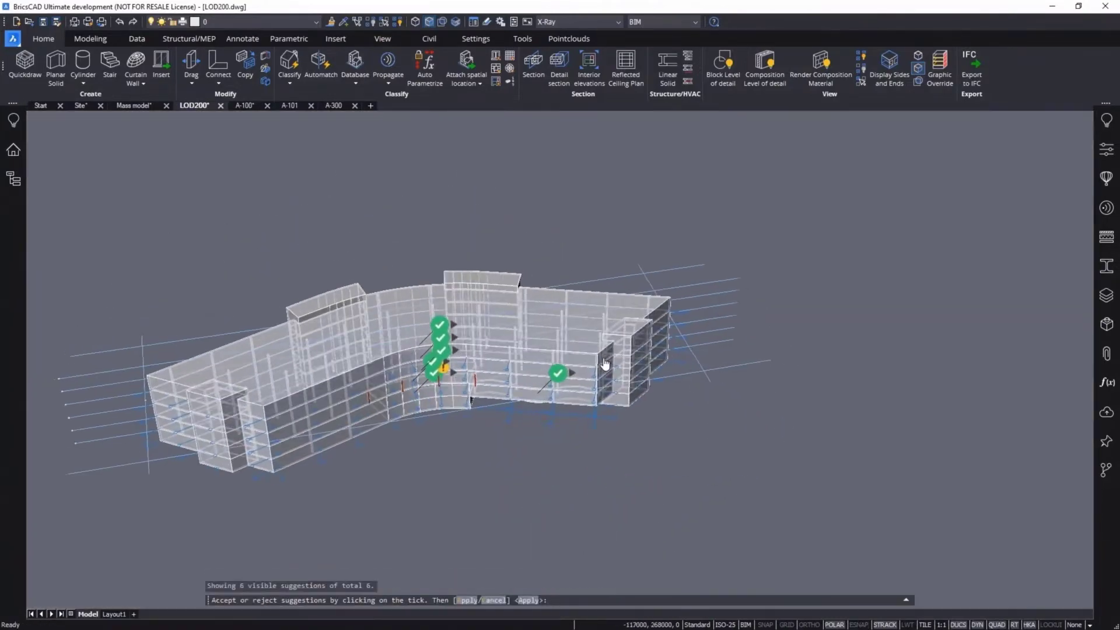
{"action": "scroll", "coordinate": [357, 418], "scroll_direction": "up", "scroll_amount": 4}
{"action": "middle_click_drag", "start_coordinate": [431, 549], "coordinate": [498, 497], "text": "shift"}
{"action": "mouse_move", "coordinate": [704, 370]}
{"action": "mouse_move", "coordinate": [445, 376]}
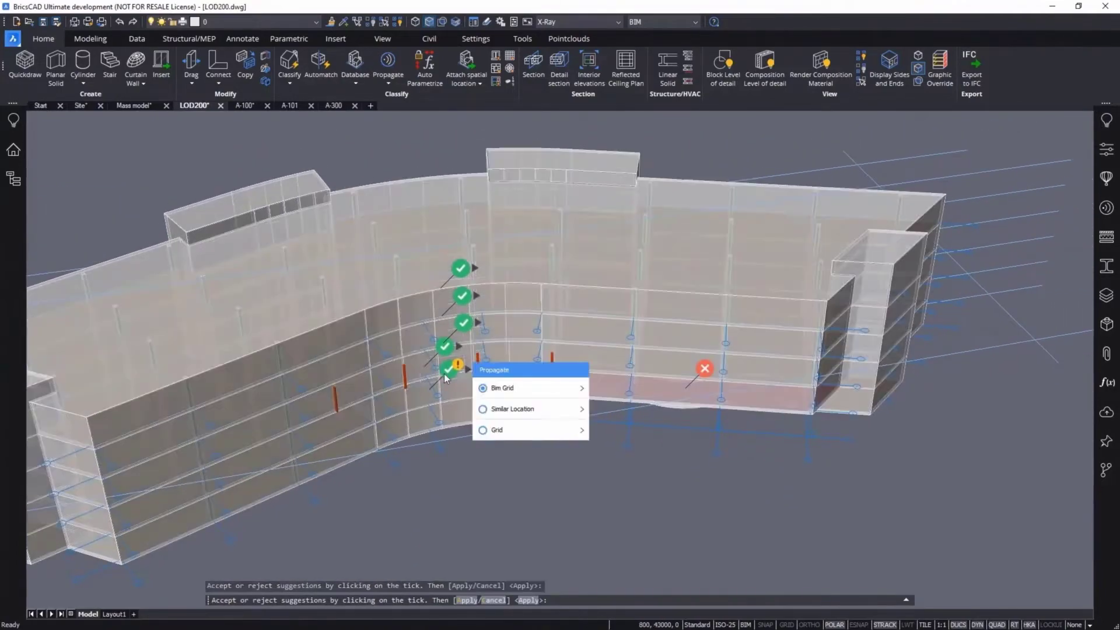
{"action": "left_click", "coordinate": [527, 394]}
{"action": "left_click", "coordinate": [514, 411]}
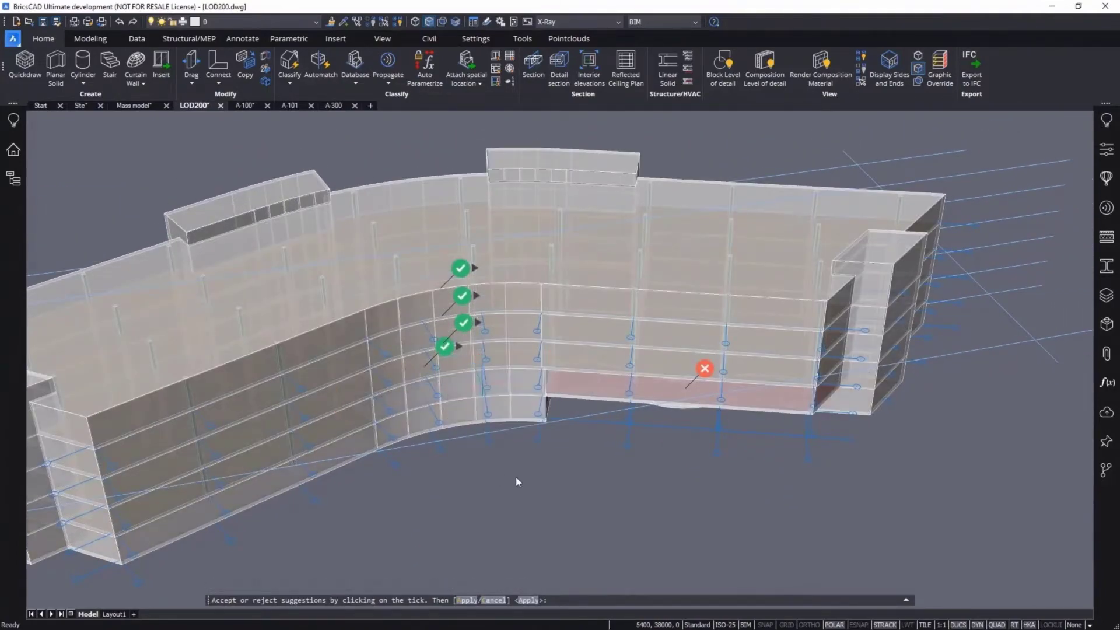
Reject the unwanted column suggestions along the inner curve and apply the remaining propagation suggestions.
{"action": "middle_click_drag", "start_coordinate": [479, 473], "coordinate": [379, 376], "text": "shift"}
{"action": "scroll", "coordinate": [379, 381], "scroll_direction": "up", "scroll_amount": 2}
{"action": "middle_click_drag", "start_coordinate": [369, 417], "coordinate": [410, 421], "text": "shift"}
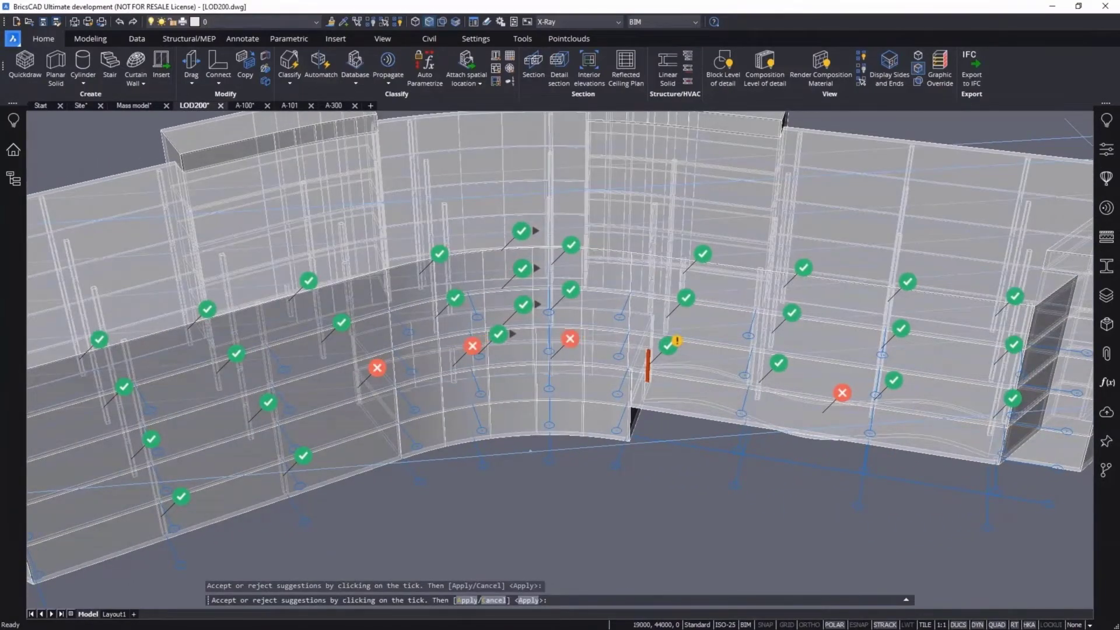
{"action": "scroll", "coordinate": [621, 489], "scroll_direction": "down", "scroll_amount": 4}
{"action": "key", "text": "Return"}
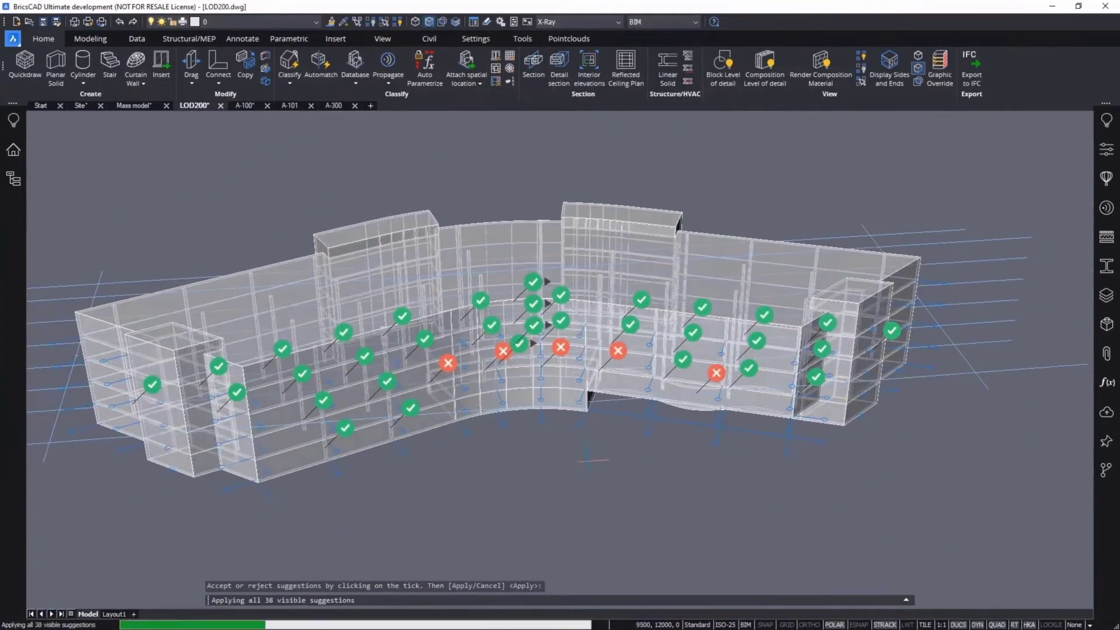
Turn off the floor section's clipping and cut the building with a cross-section plane placed through its curved middle.
{"action": "middle_click_drag", "start_coordinate": [773, 258], "coordinate": [675, 374], "text": "shift"}
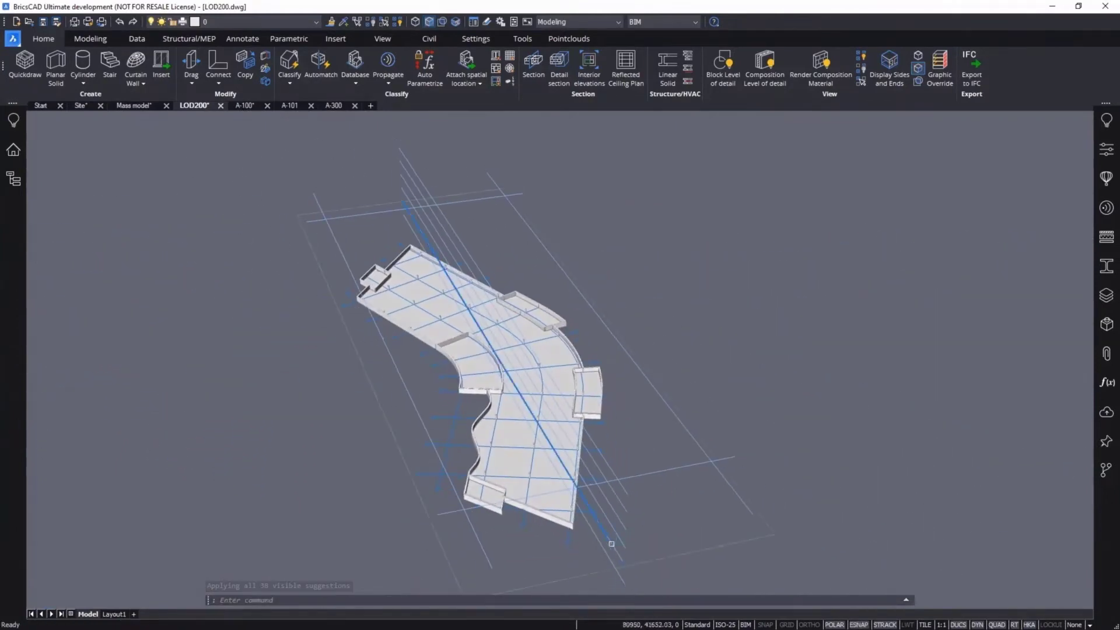
{"action": "double_click", "coordinate": [606, 550]}
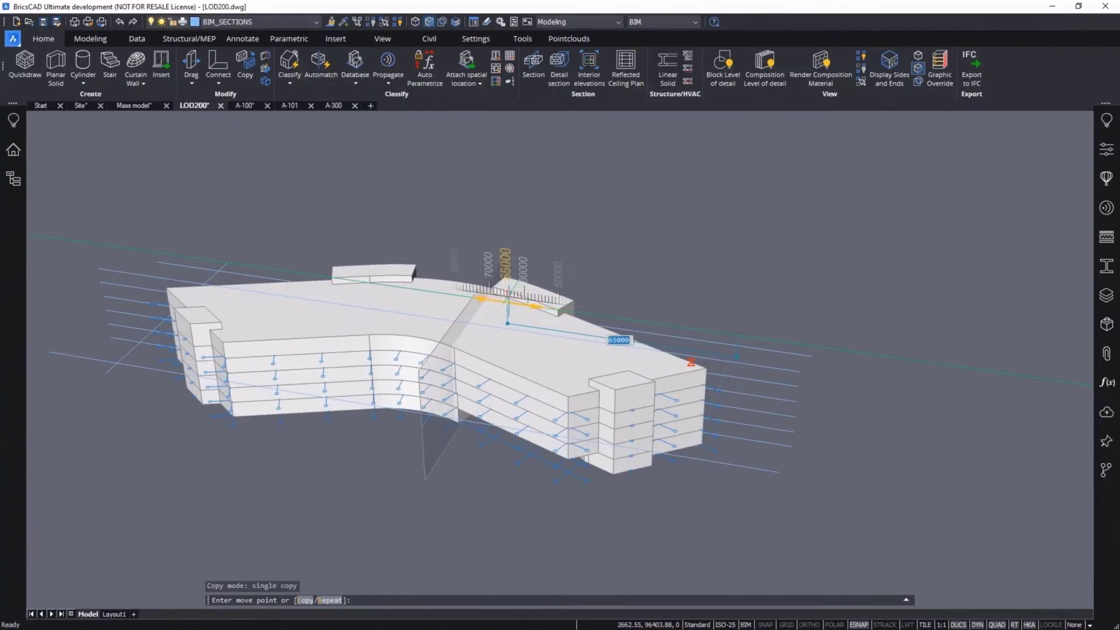
{"action": "middle_click_drag", "start_coordinate": [479, 363], "coordinate": [408, 402], "text": "shift"}
{"action": "double_click", "coordinate": [373, 406]}
{"action": "key", "text": "Escape"}
{"action": "middle_click_drag", "start_coordinate": [753, 326], "coordinate": [782, 246], "text": "shift"}
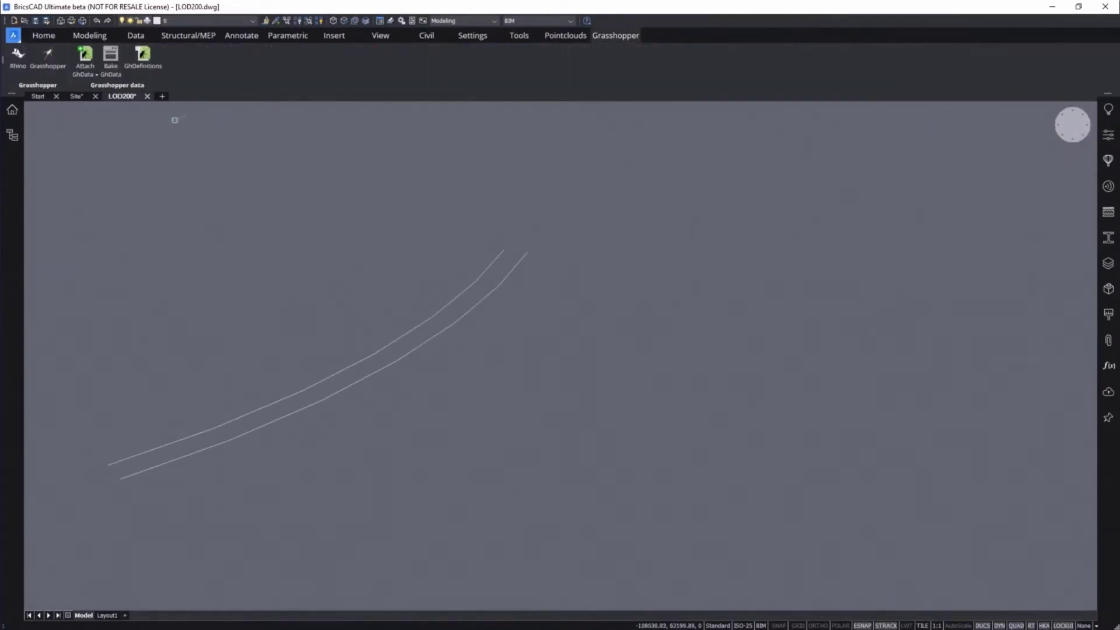
Launch Grasshopper and load the Busstation definition to generate the canopy along the two guide curves.
{"action": "left_click", "coordinate": [48, 55]}
{"action": "left_click", "coordinate": [749, 495]}
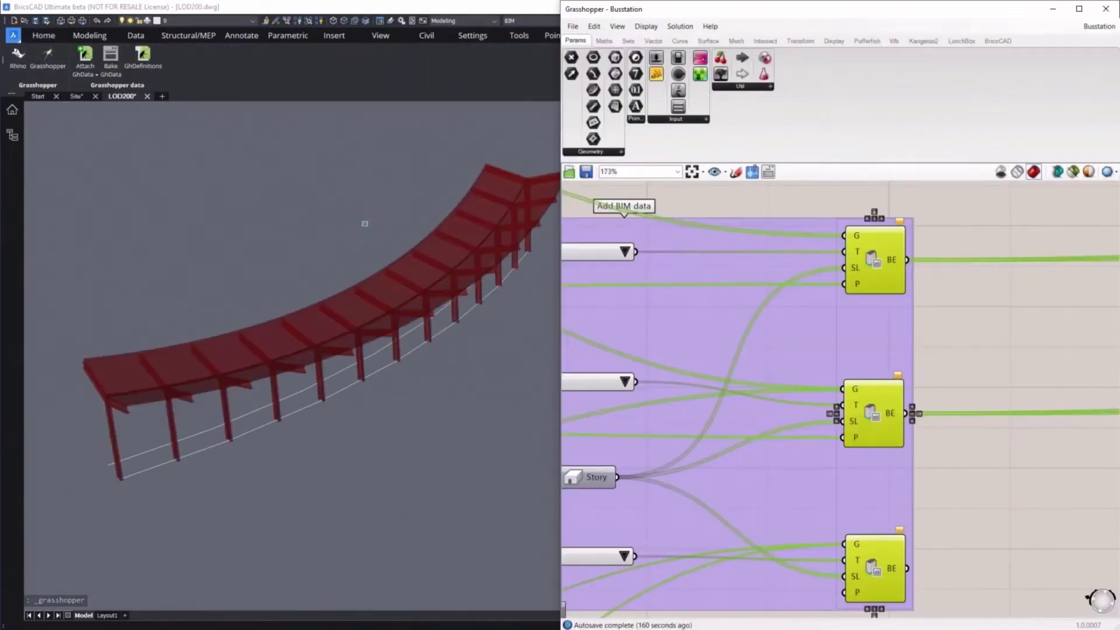
{"action": "scroll", "coordinate": [1008, 356], "scroll_direction": "down", "scroll_amount": 5}
Adjust the bus station canopy's parameters with the definition's input sliders.
{"action": "scroll", "coordinate": [590, 342], "scroll_direction": "up", "scroll_amount": 8}
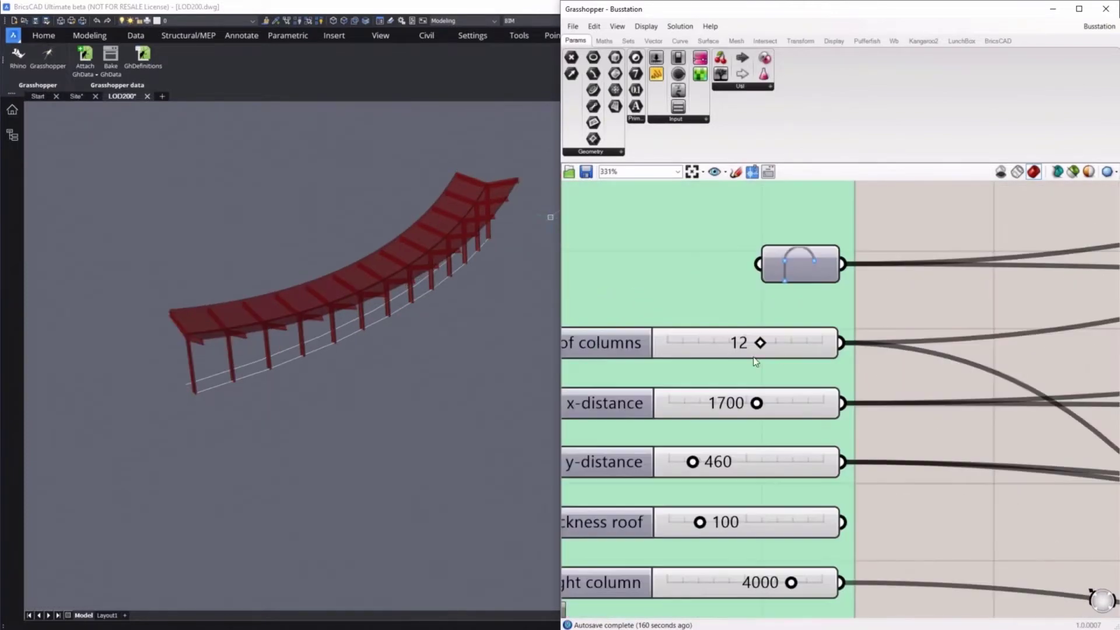
{"action": "scroll", "coordinate": [683, 353], "scroll_direction": "down", "scroll_amount": 4}
{"action": "left_click_drag", "start_coordinate": [785, 357], "coordinate": [801, 355]}
{"action": "scroll", "coordinate": [647, 322], "scroll_direction": "down", "scroll_amount": 8}
Reshape the canopy roof profile by moving the middle control point of the roof shape graph.
{"action": "scroll", "coordinate": [893, 441], "scroll_direction": "up", "scroll_amount": 13}
{"action": "mouse_move", "coordinate": [876, 442]}
{"action": "left_mouse_down"}
{"action": "mouse_move", "coordinate": [880, 404]}
{"action": "mouse_move", "coordinate": [882, 421]}
{"action": "left_mouse_up"}
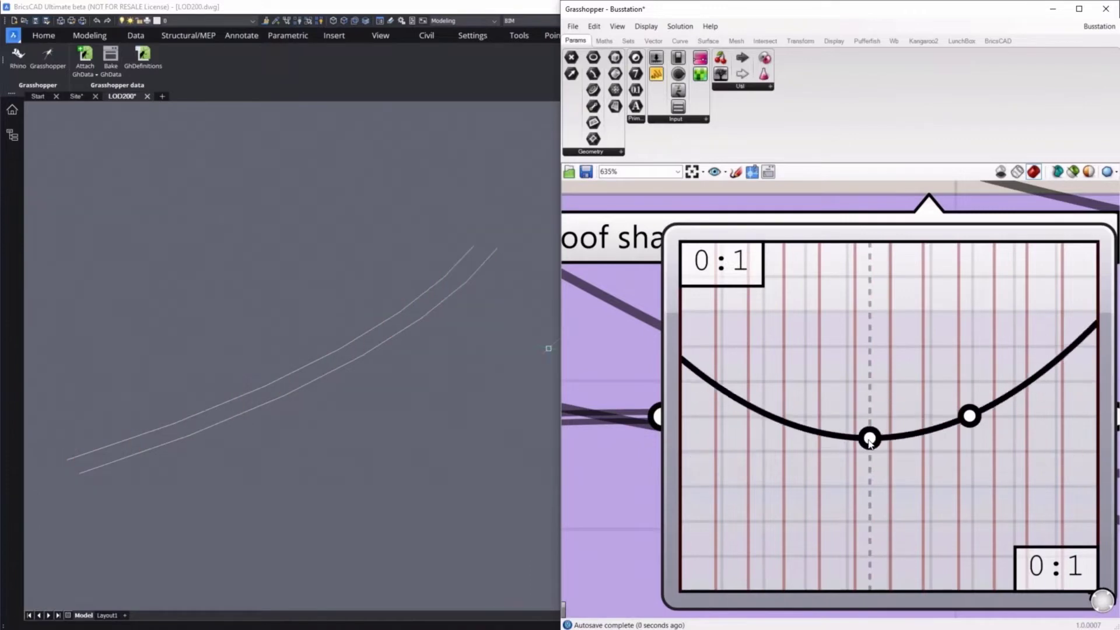
{"action": "scroll", "coordinate": [776, 422], "scroll_direction": "down", "scroll_amount": 10}
{"action": "scroll", "coordinate": [885, 380], "scroll_direction": "up", "scroll_amount": 6}
{"action": "scroll", "coordinate": [748, 368], "scroll_direction": "up", "scroll_amount": 2}
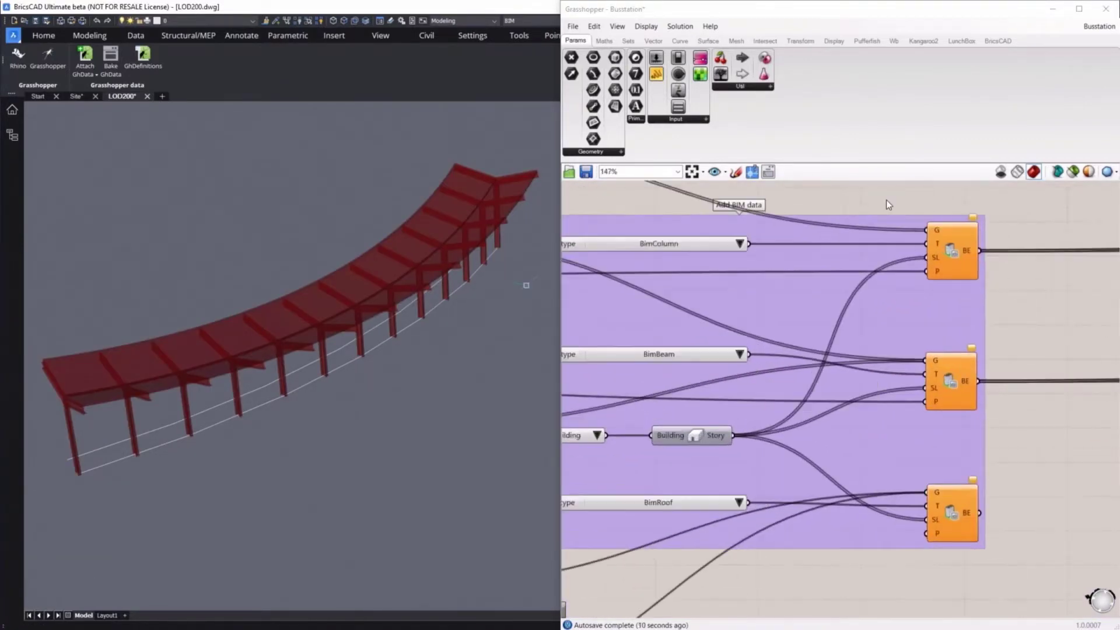
Bake the three BIM data components for columns, beams and roof into the drawing, and close the Busstation definition and Grasshopper.
{"action": "left_click_drag", "start_coordinate": [890, 194], "coordinate": [1027, 570]}
{"action": "left_click", "coordinate": [773, 173]}
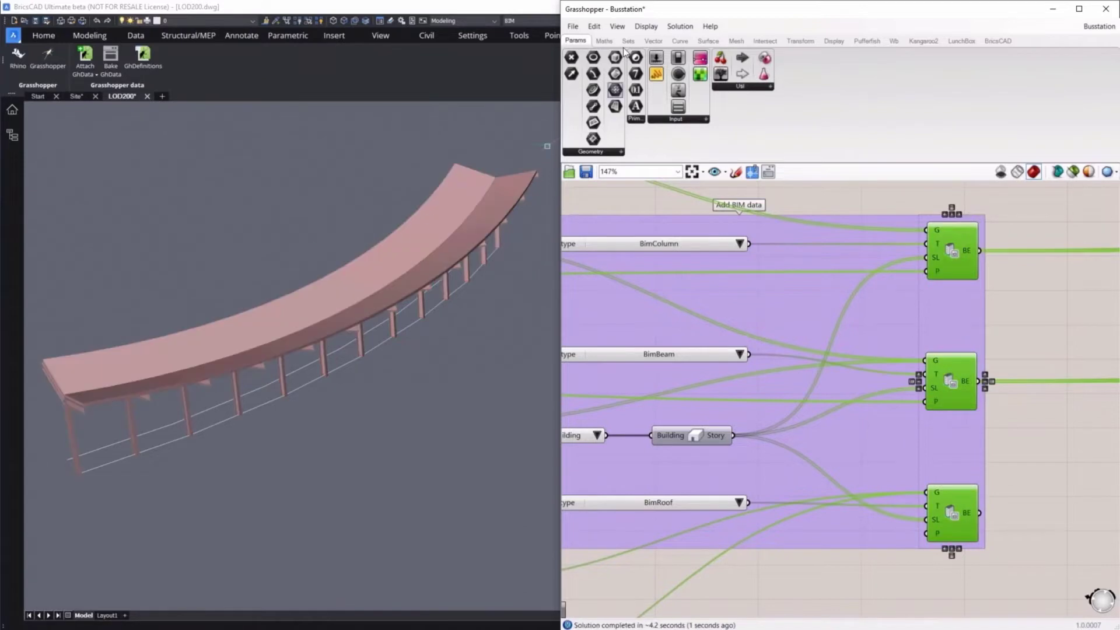
{"action": "left_click", "coordinate": [572, 26]}
{"action": "left_click", "coordinate": [604, 262]}
{"action": "left_click", "coordinate": [785, 351]}
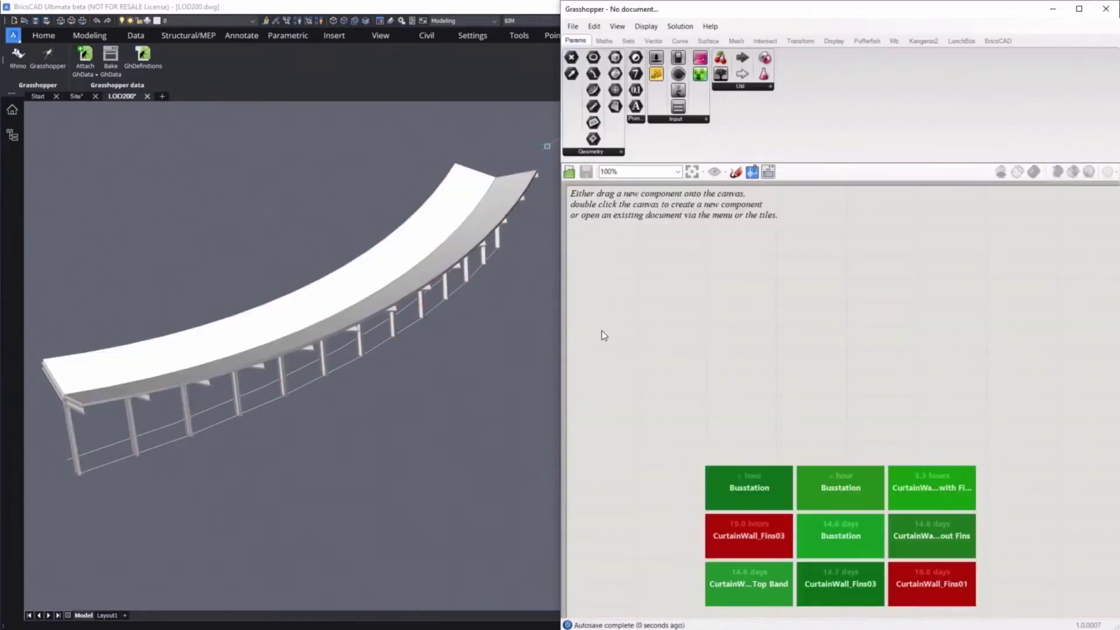
{"action": "left_click", "coordinate": [1106, 10]}
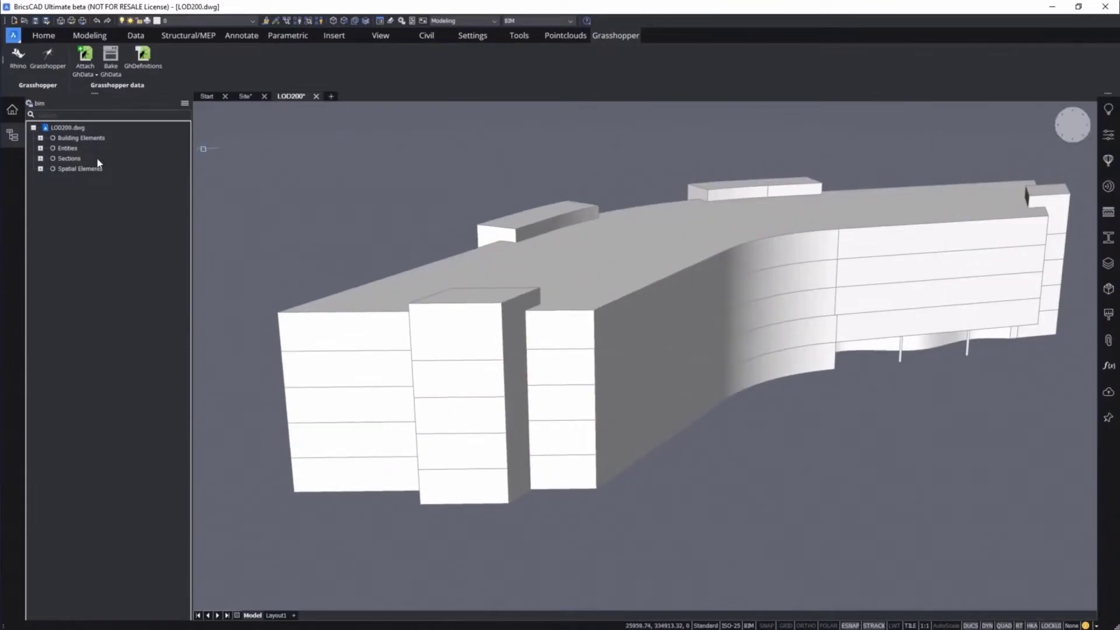
Select the Type01 curtain walls and attach the Grasshopper data of the CurtainWall_Without Fins and Top Band.gh script to them.
{"action": "left_click", "coordinate": [40, 138]}
{"action": "left_click", "coordinate": [47, 158]}
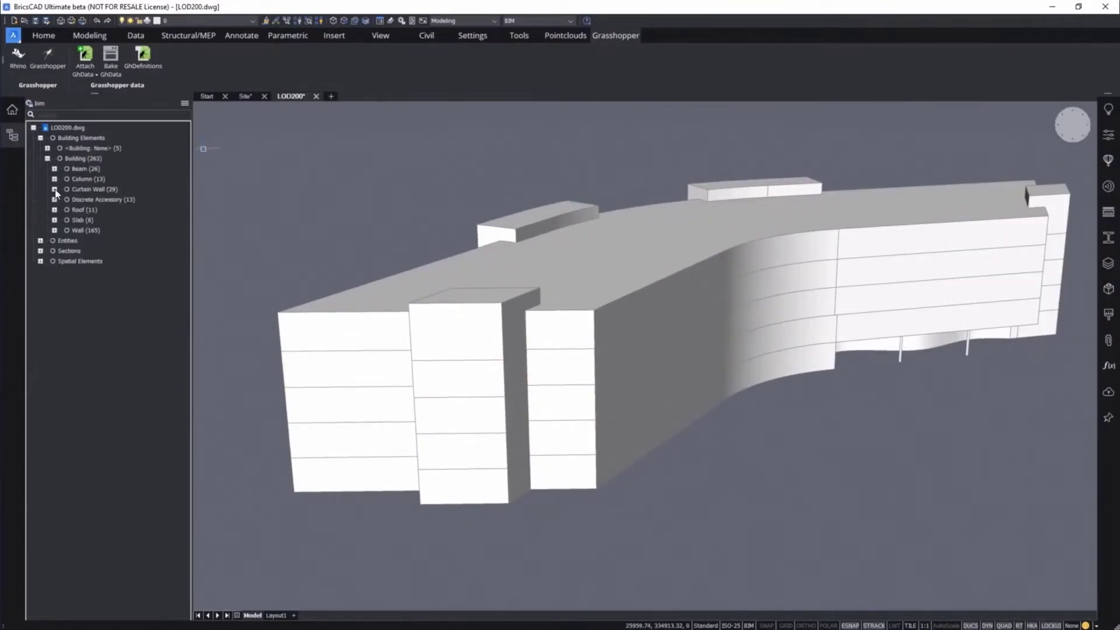
{"action": "left_click", "coordinate": [54, 189]}
{"action": "left_click", "coordinate": [93, 200]}
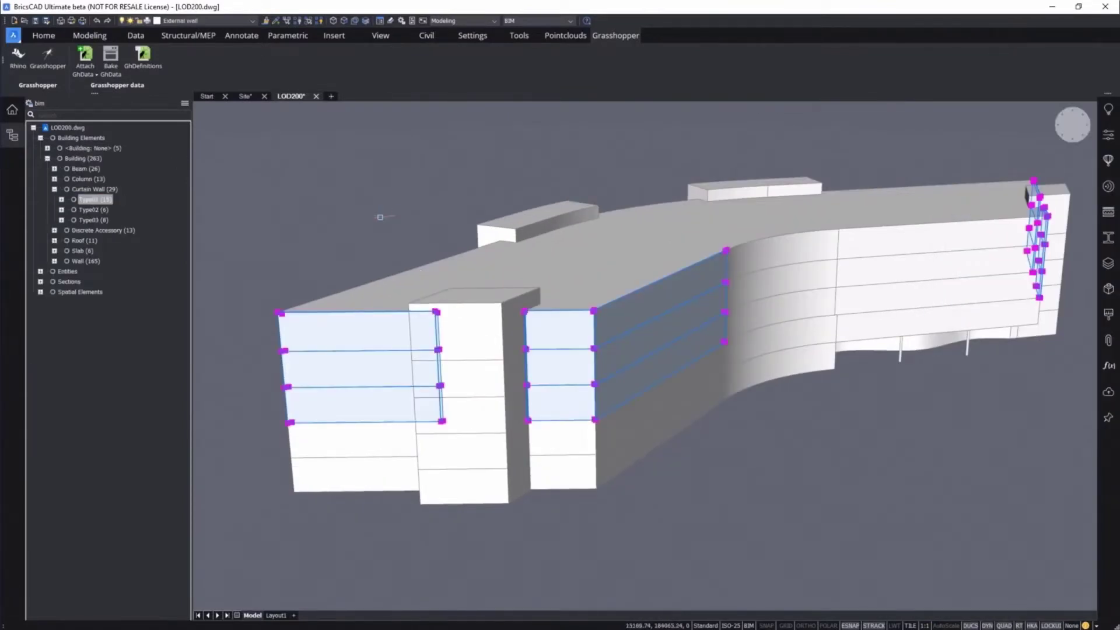
{"action": "middle_click_drag", "start_coordinate": [380, 217], "coordinate": [394, 166]}
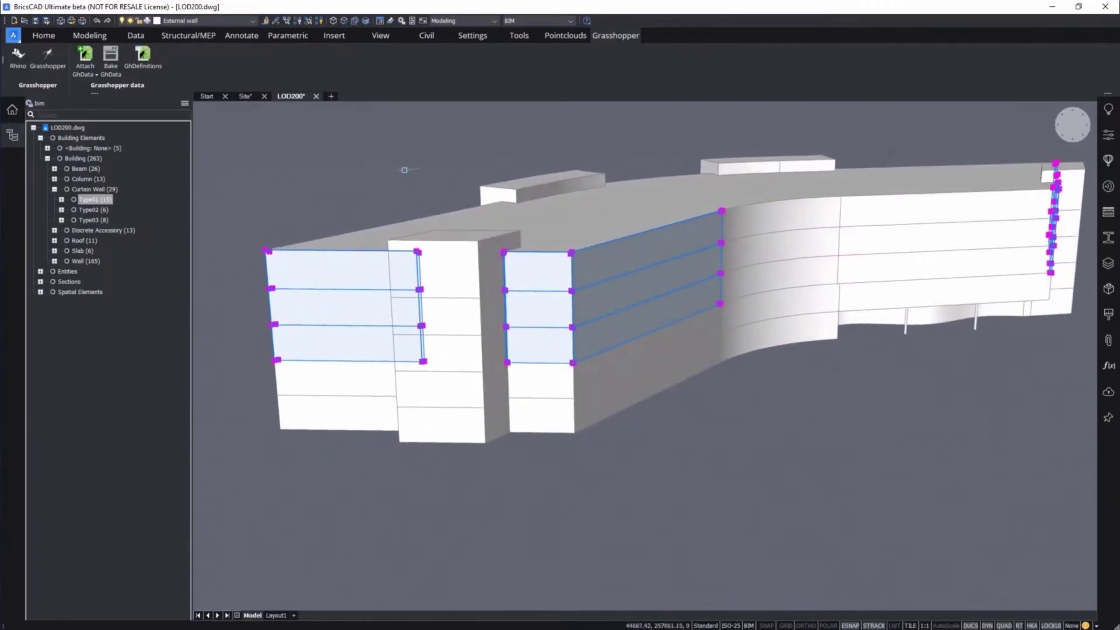
{"action": "scroll", "coordinate": [403, 168], "scroll_direction": "up", "scroll_amount": 2}
{"action": "left_click", "coordinate": [13, 110]}
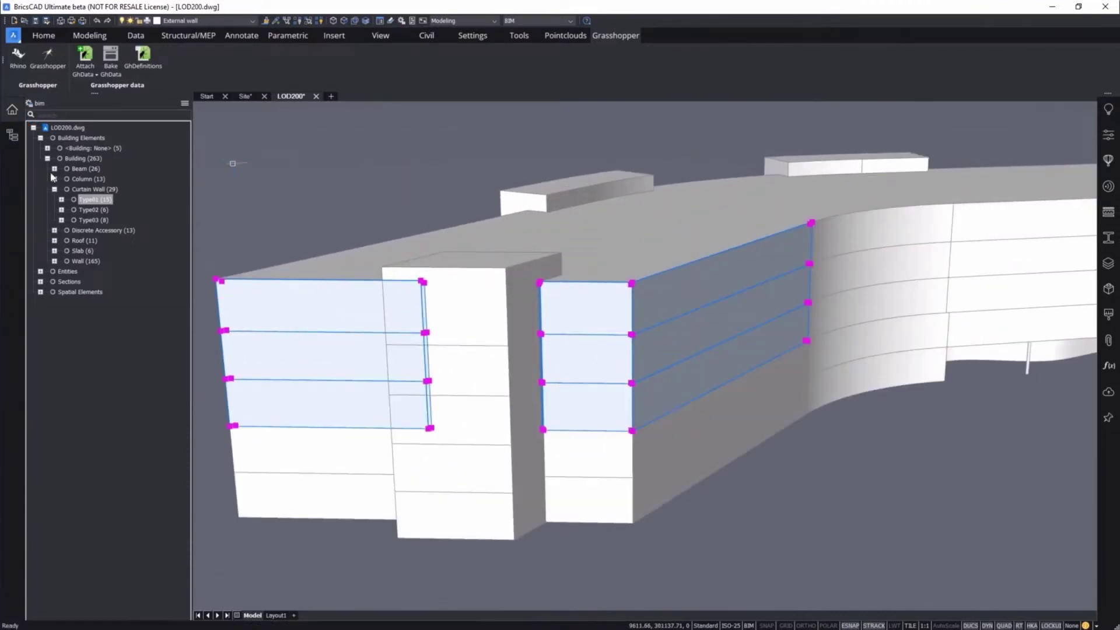
{"action": "left_click", "coordinate": [182, 131]}
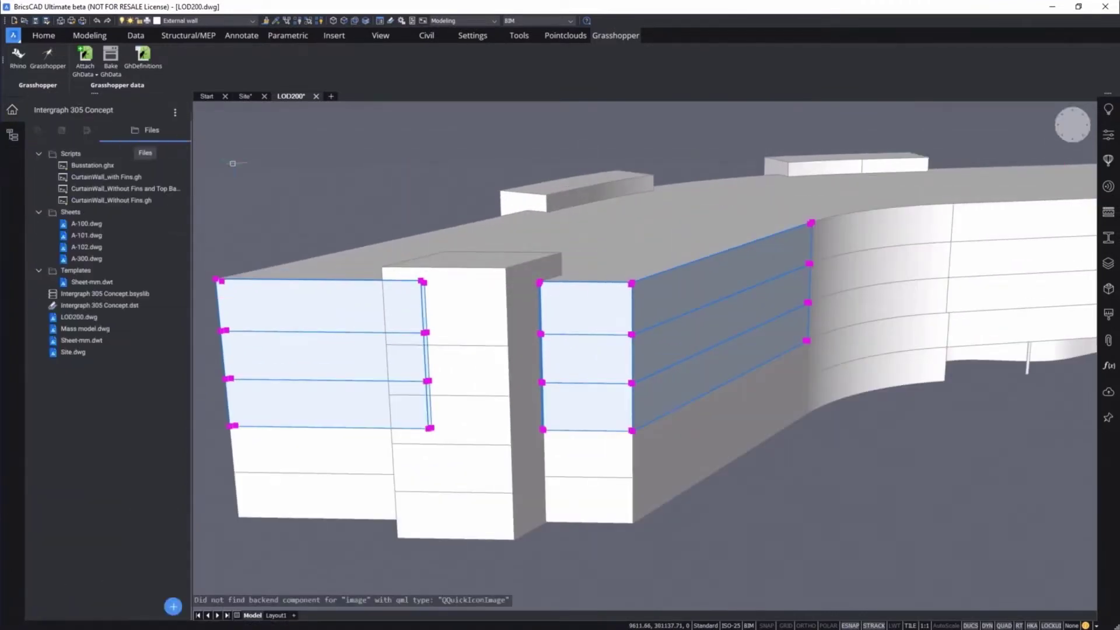
{"action": "right_click", "coordinate": [128, 190]}
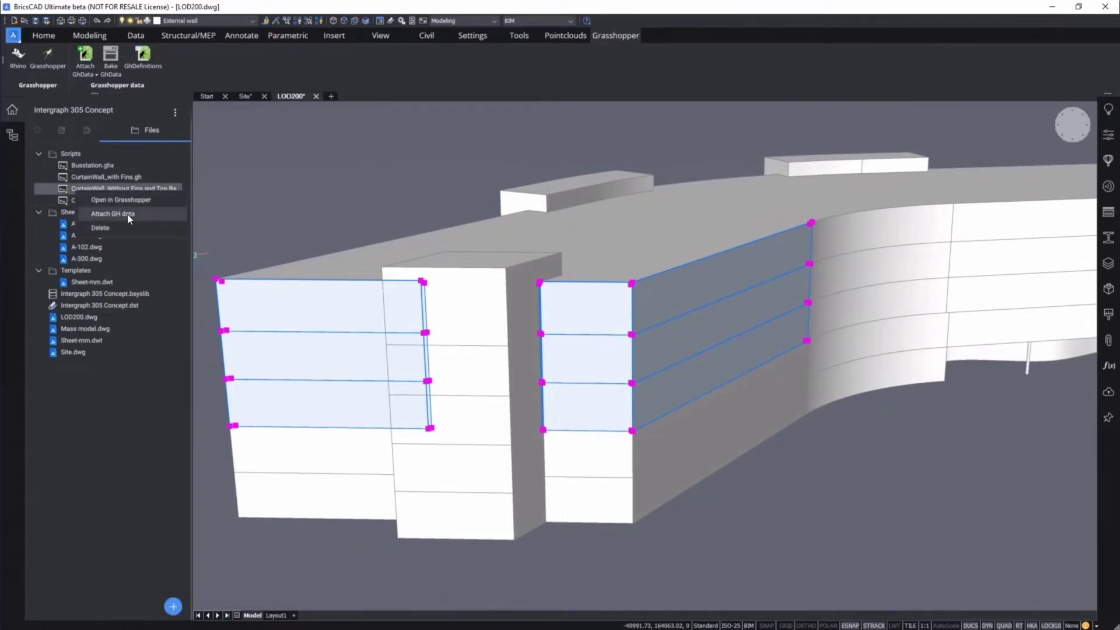
{"action": "left_click", "coordinate": [130, 215]}
{"action": "left_click", "coordinate": [130, 214]}
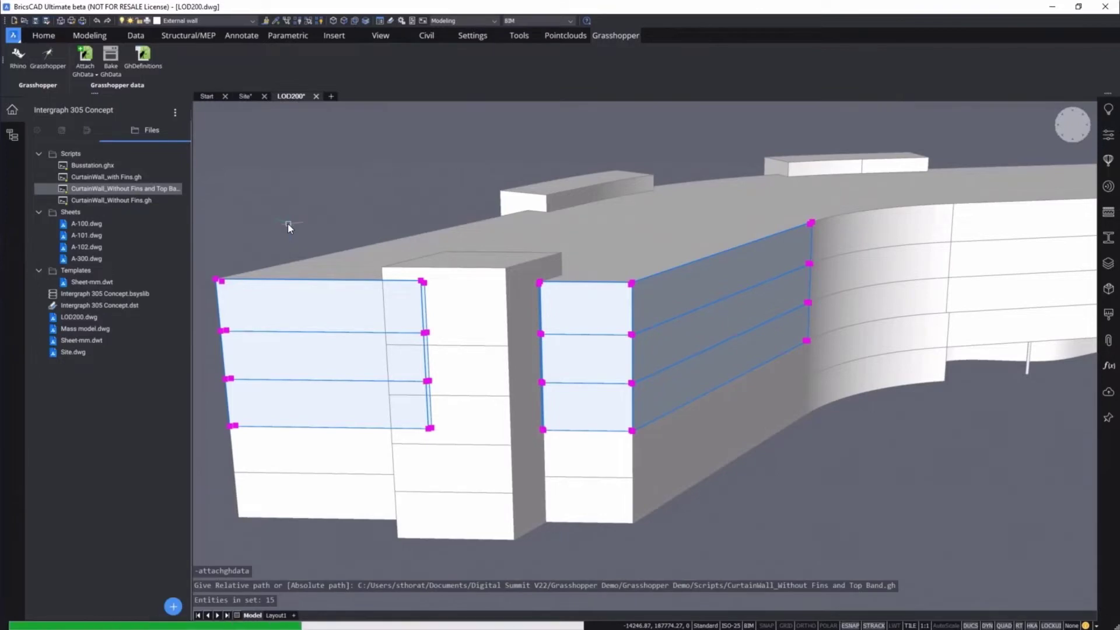
{"action": "scroll", "coordinate": [296, 245], "scroll_direction": "down", "scroll_amount": 3}
{"action": "scroll", "coordinate": [792, 168], "scroll_direction": "up", "scroll_amount": 3}
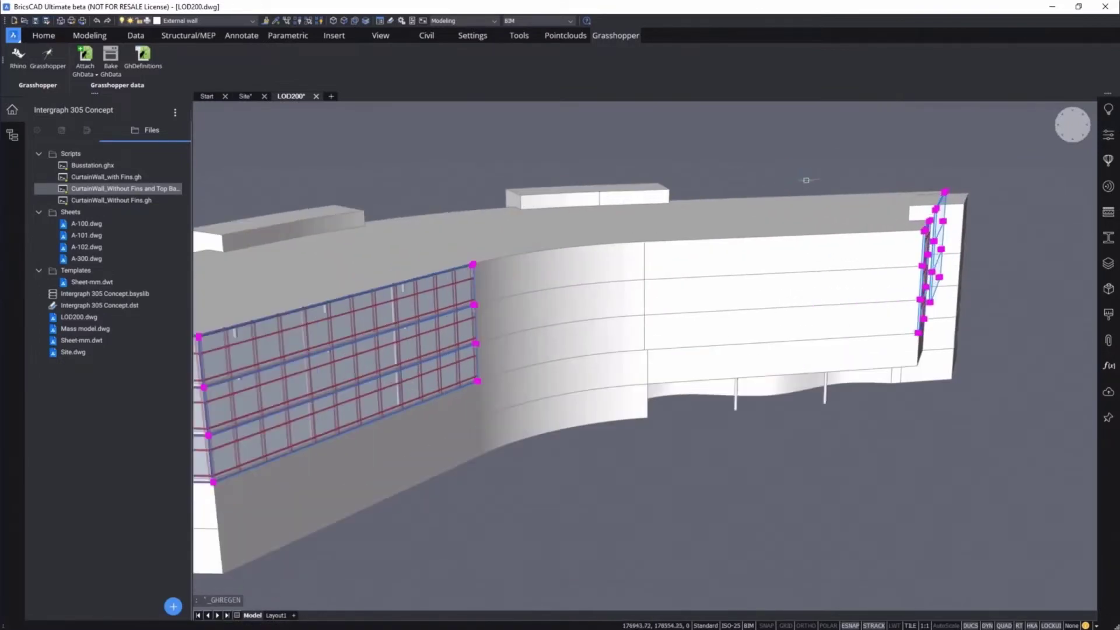
Select the Type02 curtain walls and attach the Grasshopper data of the CurtainWall_with Fins.gh script to them.
{"action": "left_click", "coordinate": [13, 136]}
{"action": "left_click", "coordinate": [40, 138]}
{"action": "left_click", "coordinate": [48, 158]}
{"action": "left_click", "coordinate": [54, 189]}
{"action": "left_click", "coordinate": [89, 210]}
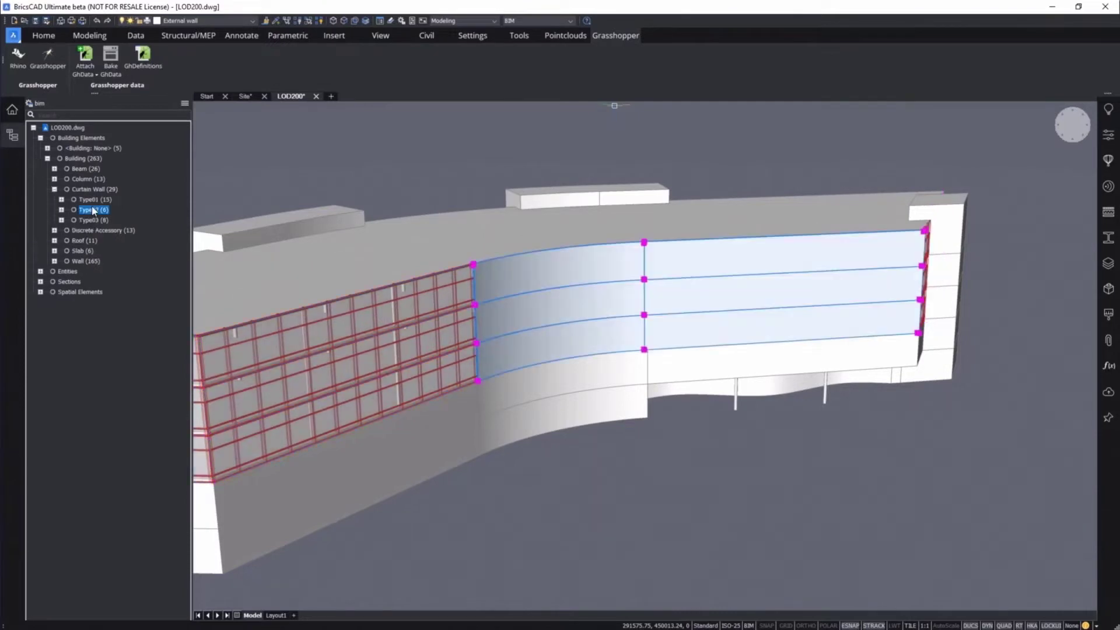
{"action": "scroll", "coordinate": [721, 191], "scroll_direction": "up", "scroll_amount": 2}
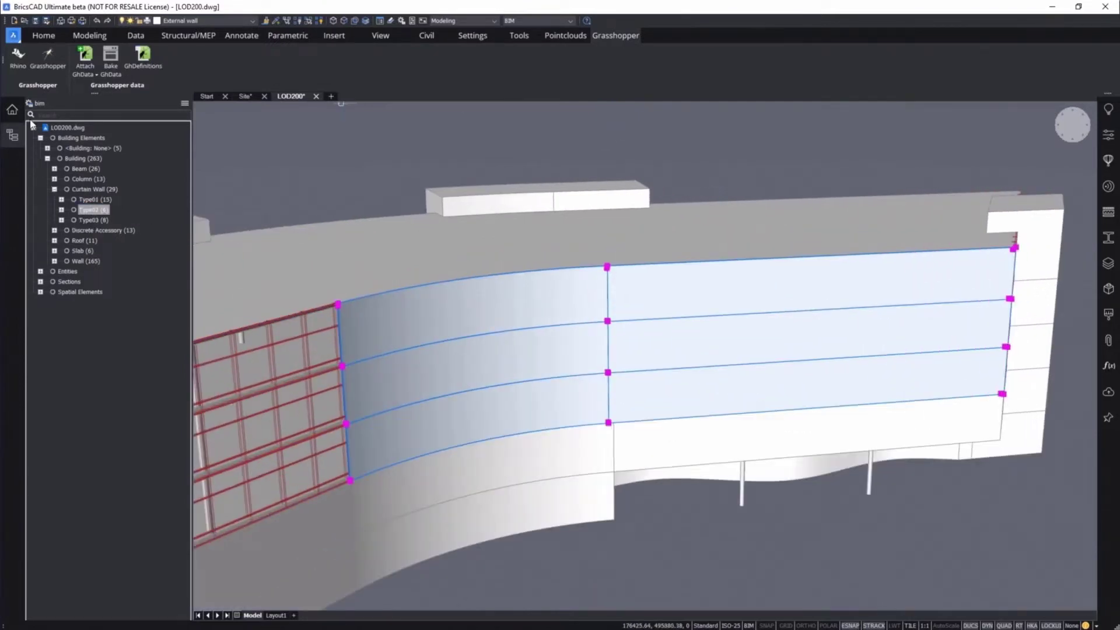
{"action": "left_click", "coordinate": [13, 111]}
{"action": "right_click", "coordinate": [88, 177]}
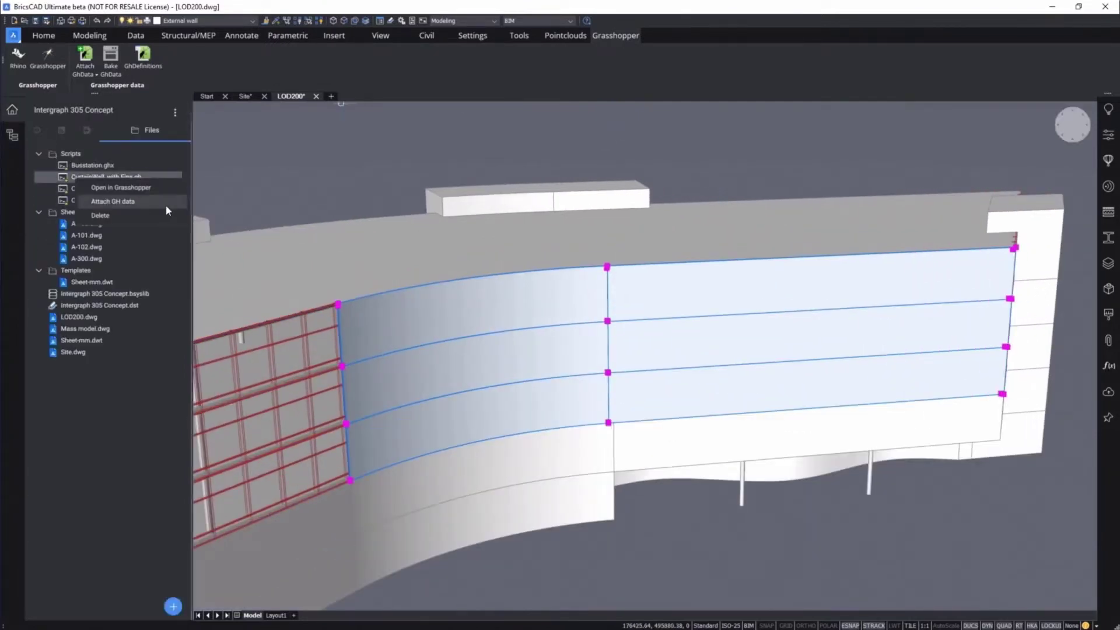
{"action": "left_click", "coordinate": [112, 201]}
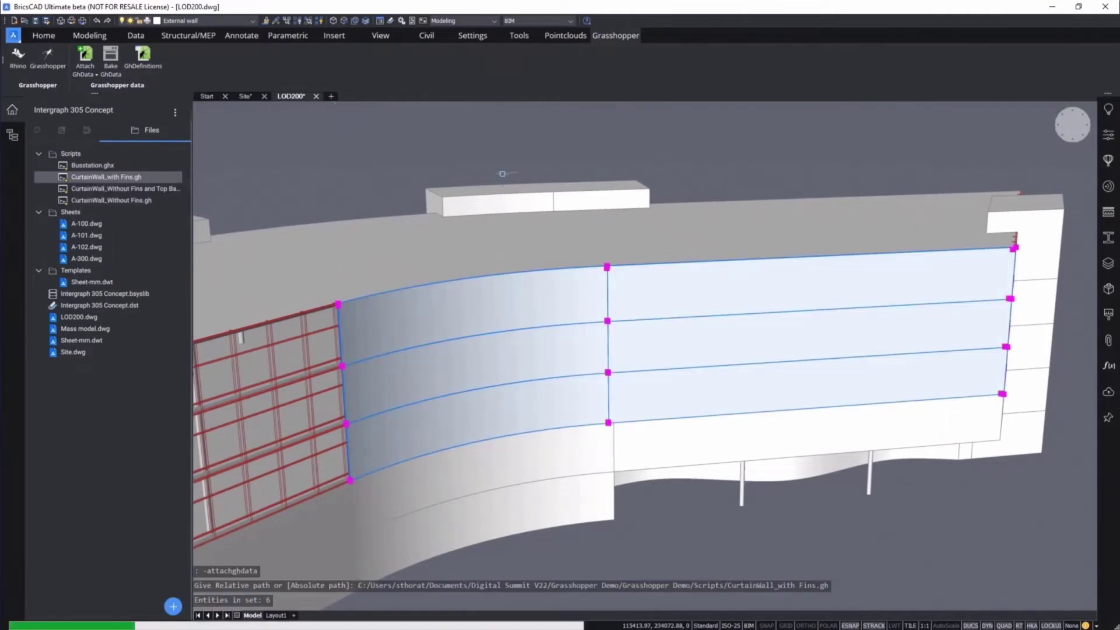
{"action": "scroll", "coordinate": [504, 163], "scroll_direction": "down", "scroll_amount": 2}
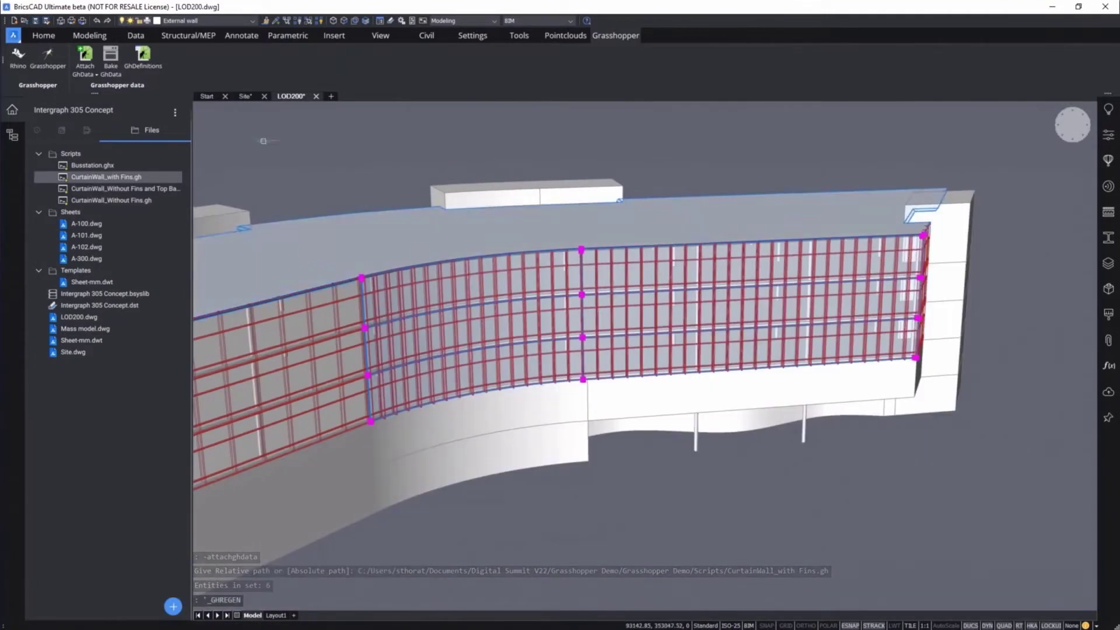
{"action": "left_click", "coordinate": [221, 136]}
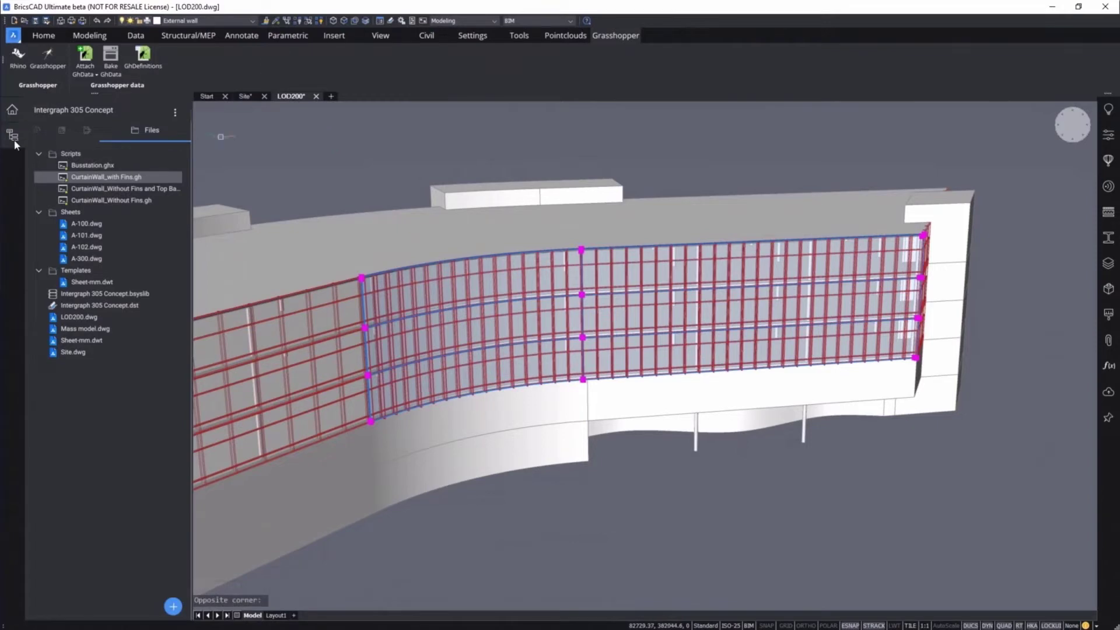
Select the Type03 curtain walls and attach the Grasshopper data of the CurtainWall_Without Fins.gh script, then clear the selection.
{"action": "left_click", "coordinate": [13, 135]}
{"action": "left_click", "coordinate": [40, 138]}
{"action": "left_click", "coordinate": [47, 158]}
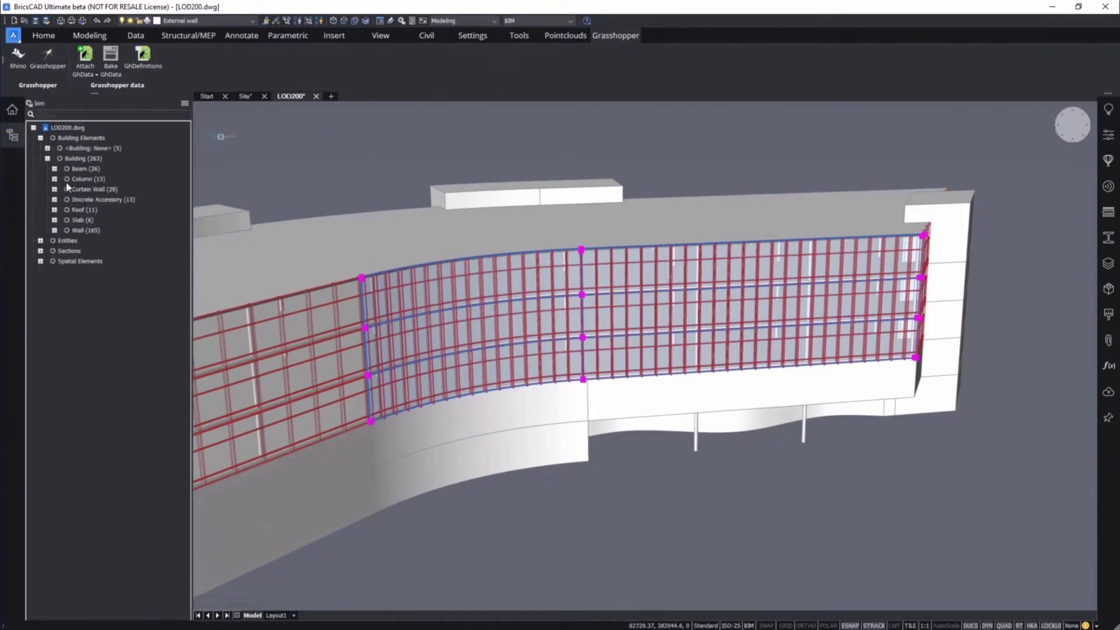
{"action": "left_click", "coordinate": [55, 189]}
{"action": "left_click", "coordinate": [93, 220]}
{"action": "scroll", "coordinate": [781, 350], "scroll_direction": "down", "scroll_amount": 3}
{"action": "middle_click_drag", "start_coordinate": [781, 350], "coordinate": [733, 280], "text": "shift"}
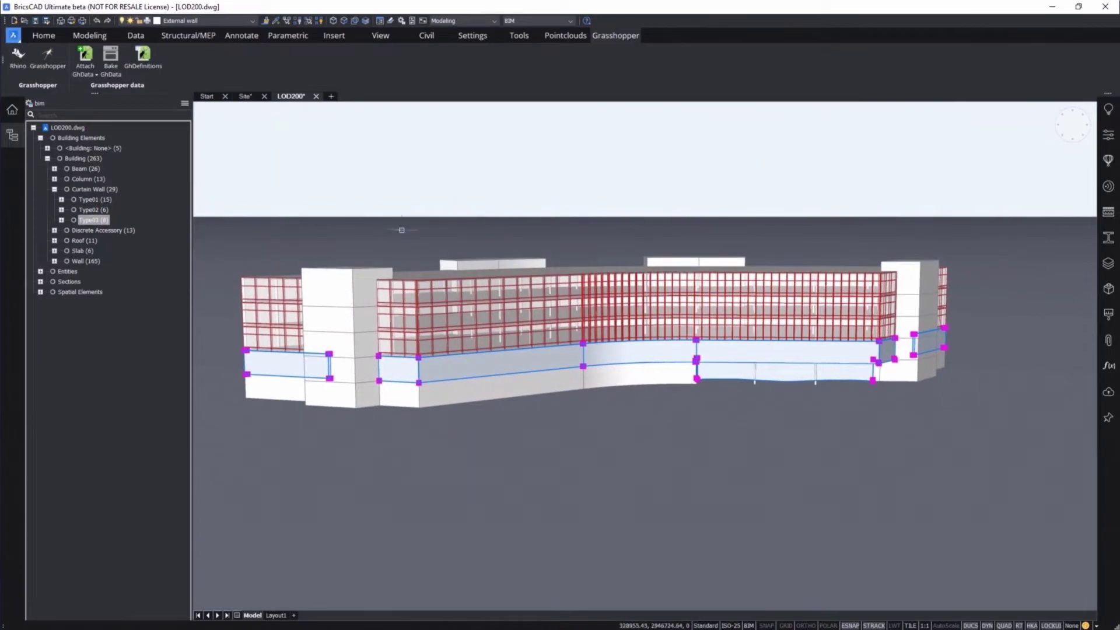
{"action": "left_click", "coordinate": [12, 110]}
{"action": "right_click", "coordinate": [135, 201]}
{"action": "left_click", "coordinate": [129, 226]}
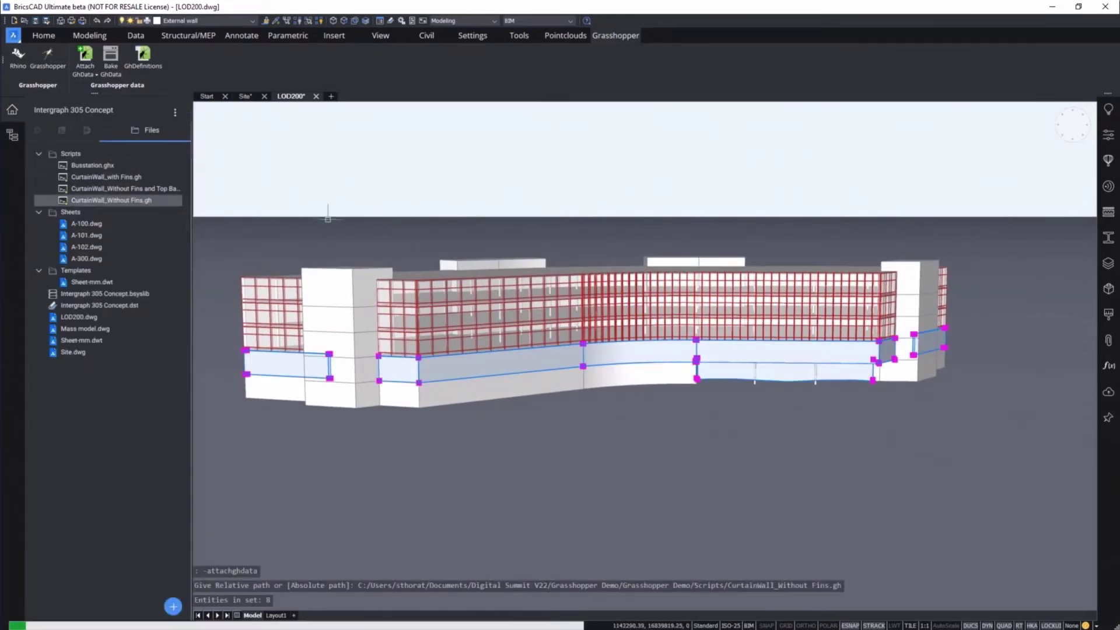
{"action": "left_click", "coordinate": [368, 192]}
{"action": "key", "text": "Escape"}
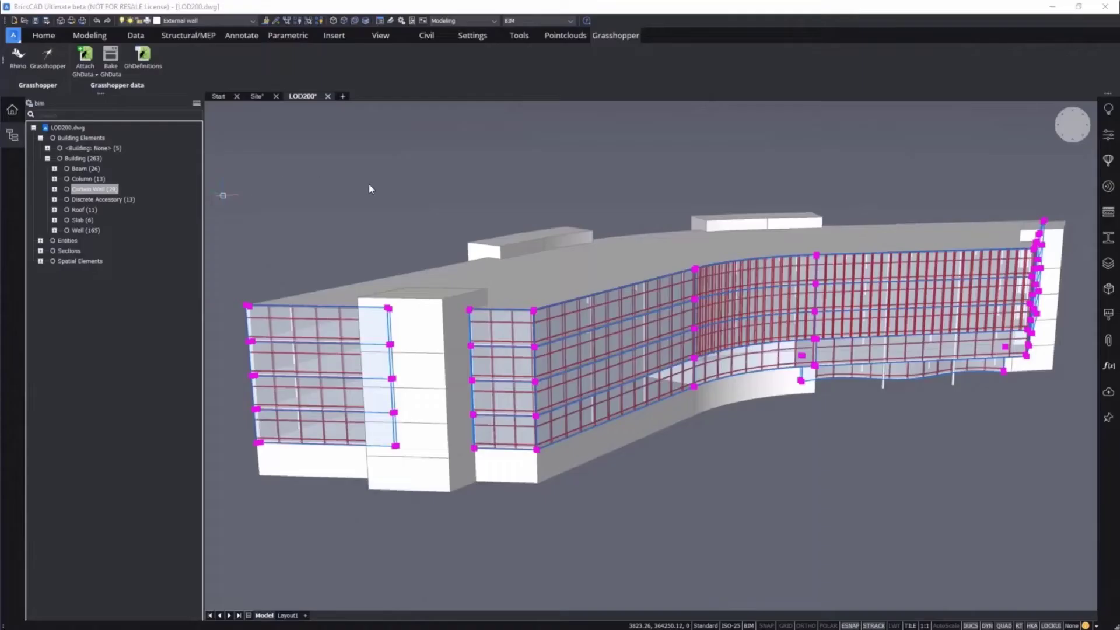
Bake the Grasshopper data attached to all curtain walls into BIM elements.
{"action": "left_click", "coordinate": [301, 177]}
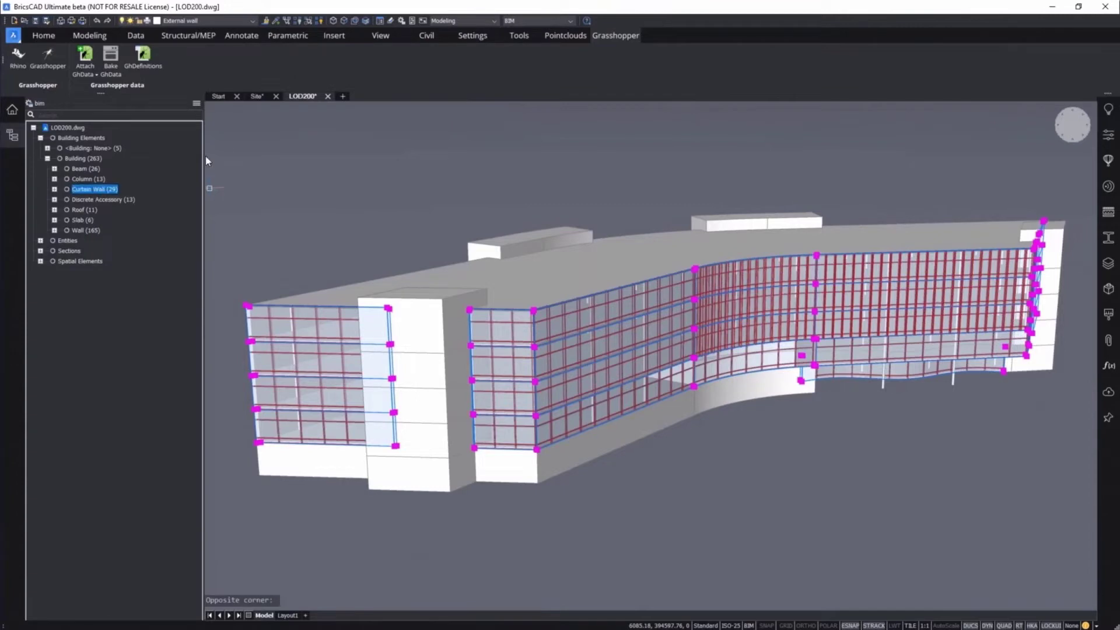
{"action": "left_click", "coordinate": [113, 72]}
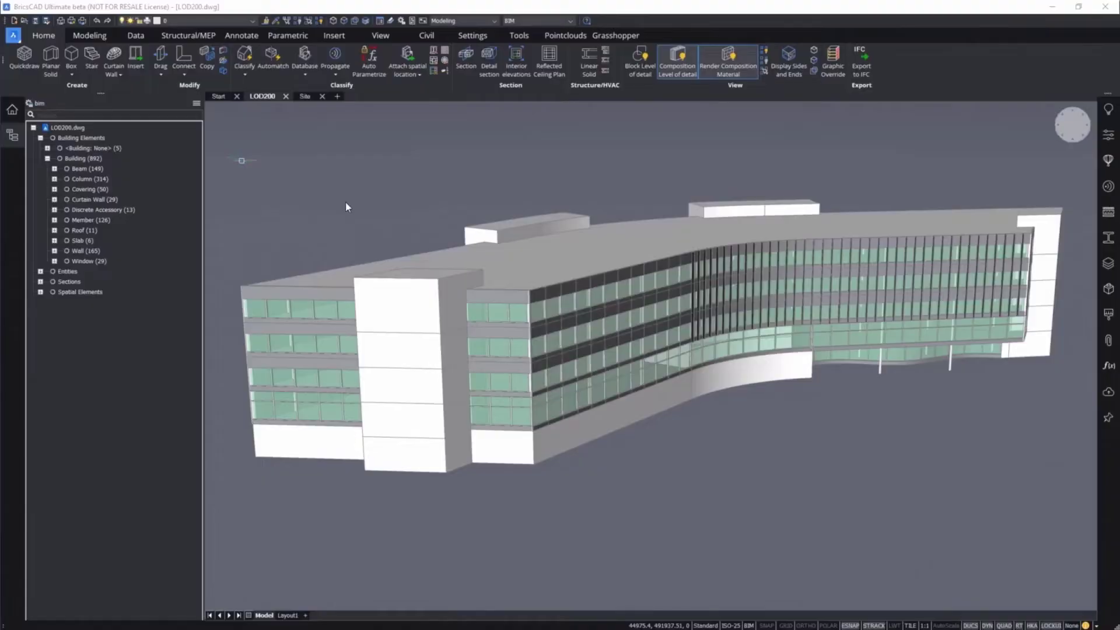
Highlight the baked window, covering and member elements of the building to inspect them in the facade.
{"action": "left_click", "coordinate": [348, 208]}
{"action": "left_click", "coordinate": [322, 180]}
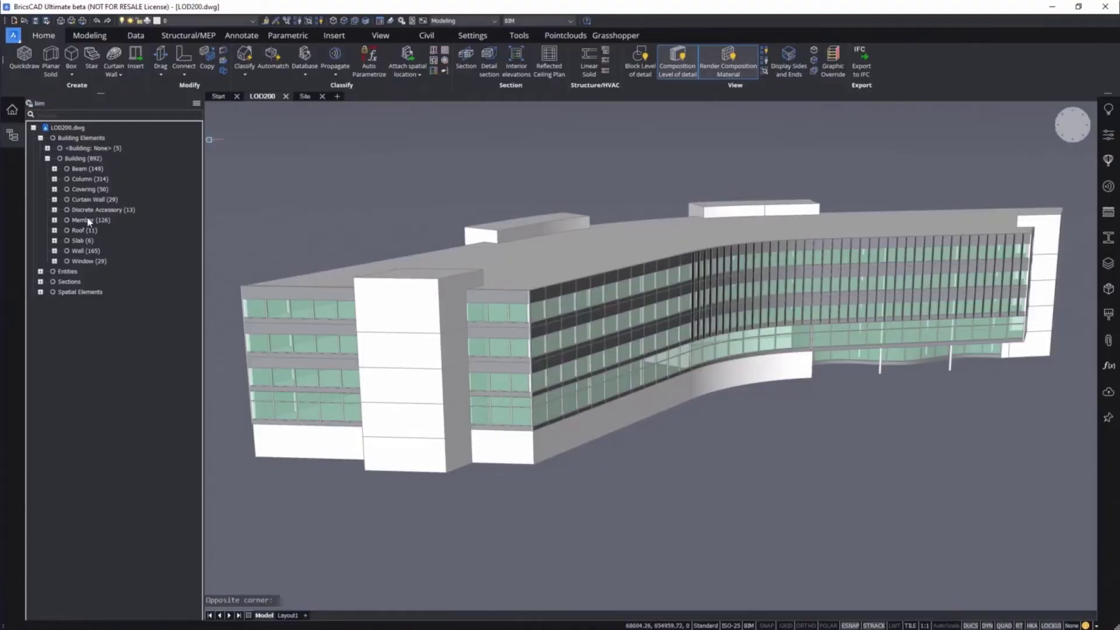
{"action": "left_click", "coordinate": [83, 262]}
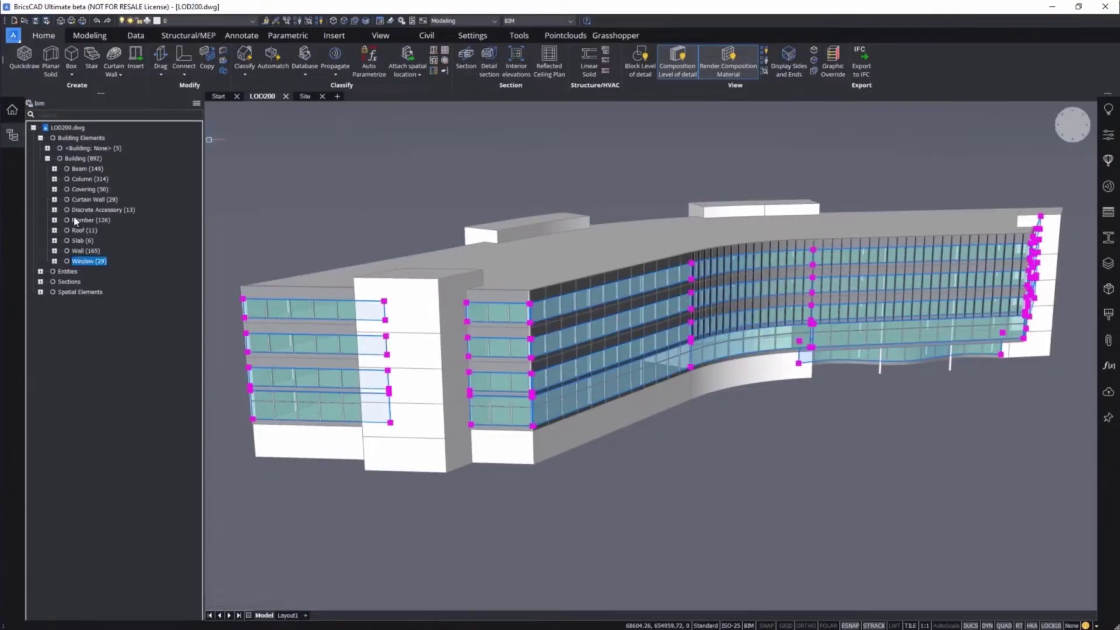
{"action": "left_click", "coordinate": [85, 190]}
{"action": "left_click", "coordinate": [89, 220]}
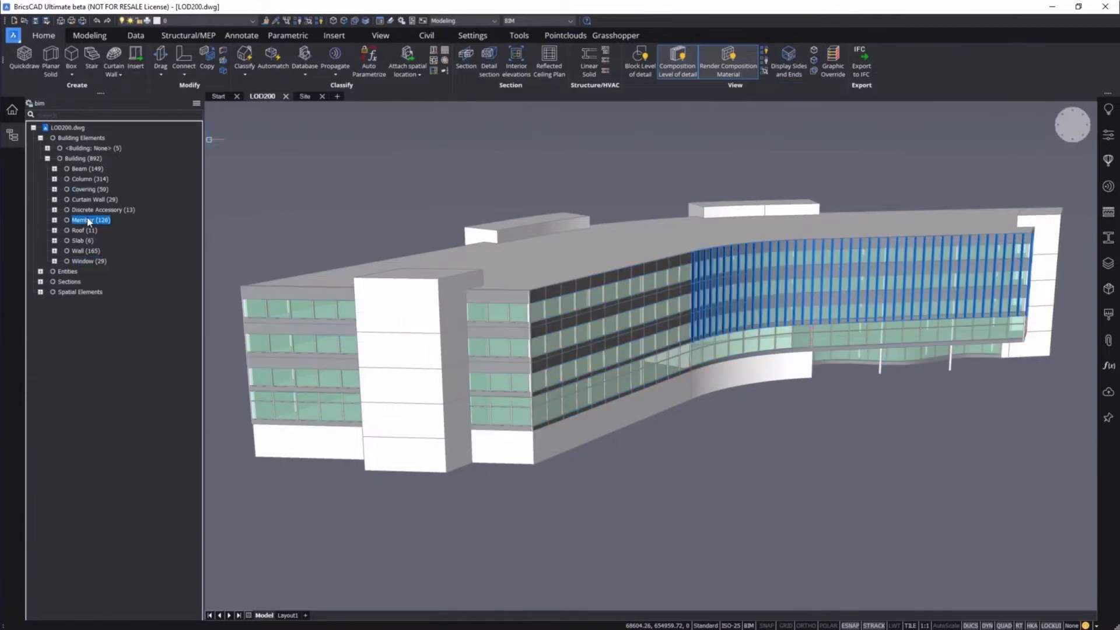
{"action": "left_click", "coordinate": [298, 162]}
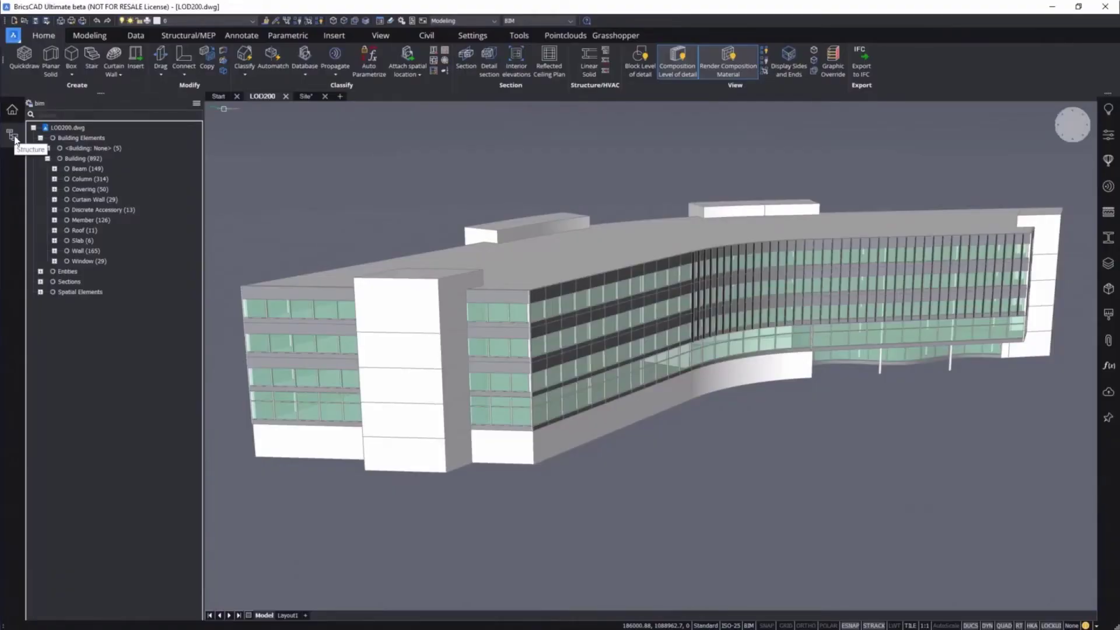
{"action": "left_click", "coordinate": [13, 136]}
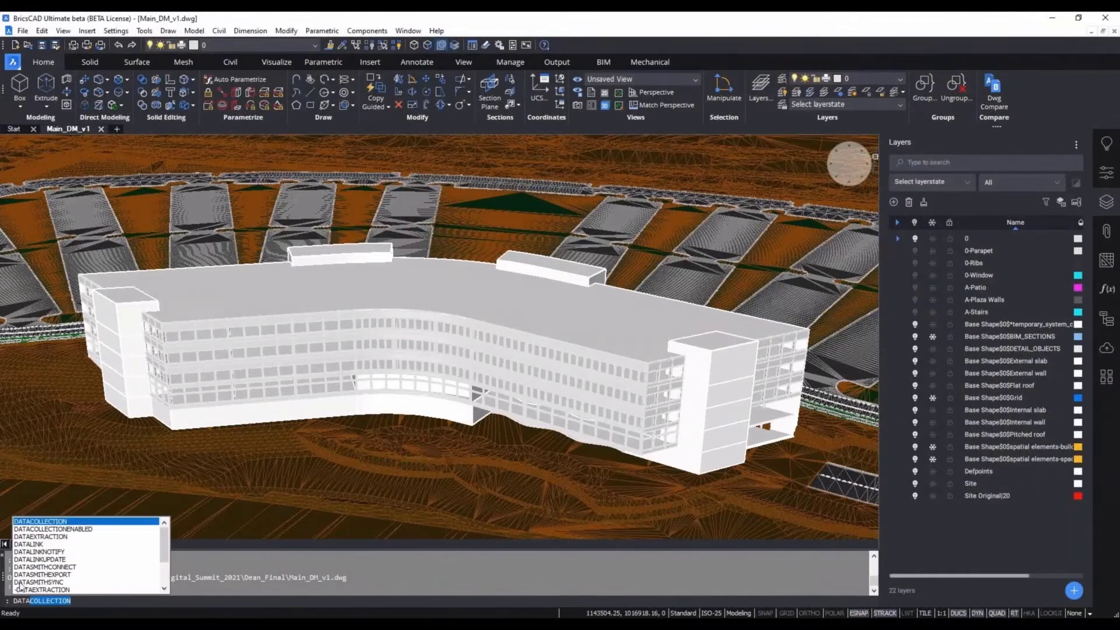
Turn on the 0-Parapet, 0-Ribs and 0-Window layers of Main_DM_v1 and synchronize the model to Twinmotion with DATASMITHSYNC.
{"action": "key", "text": "Return"}
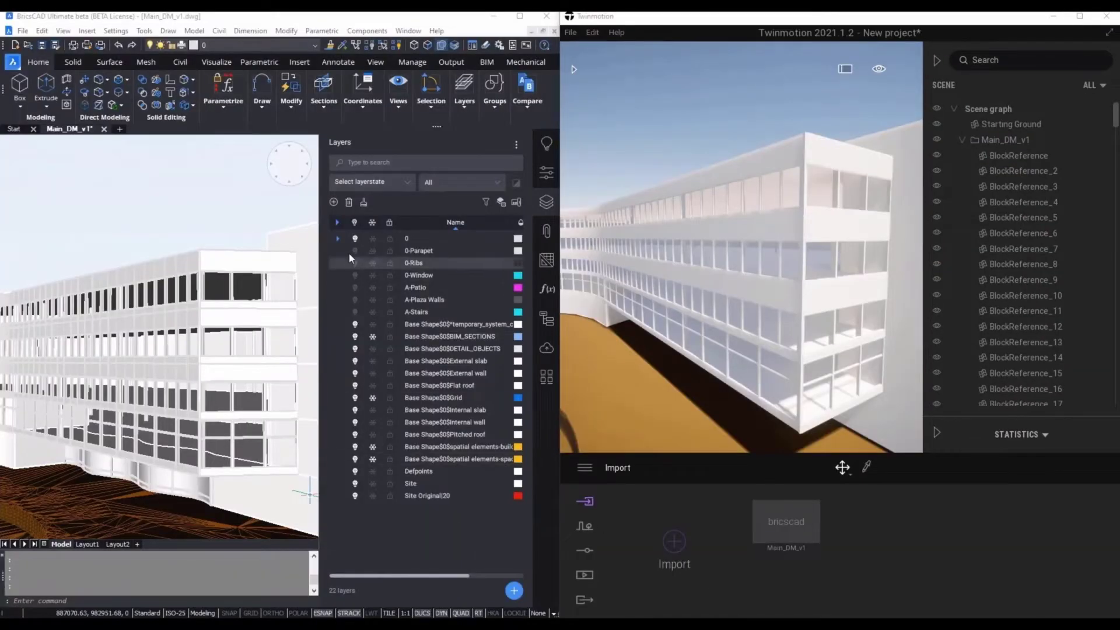
{"action": "left_click", "coordinate": [353, 250]}
{"action": "left_click", "coordinate": [353, 263]}
{"action": "left_click", "coordinate": [354, 276]}
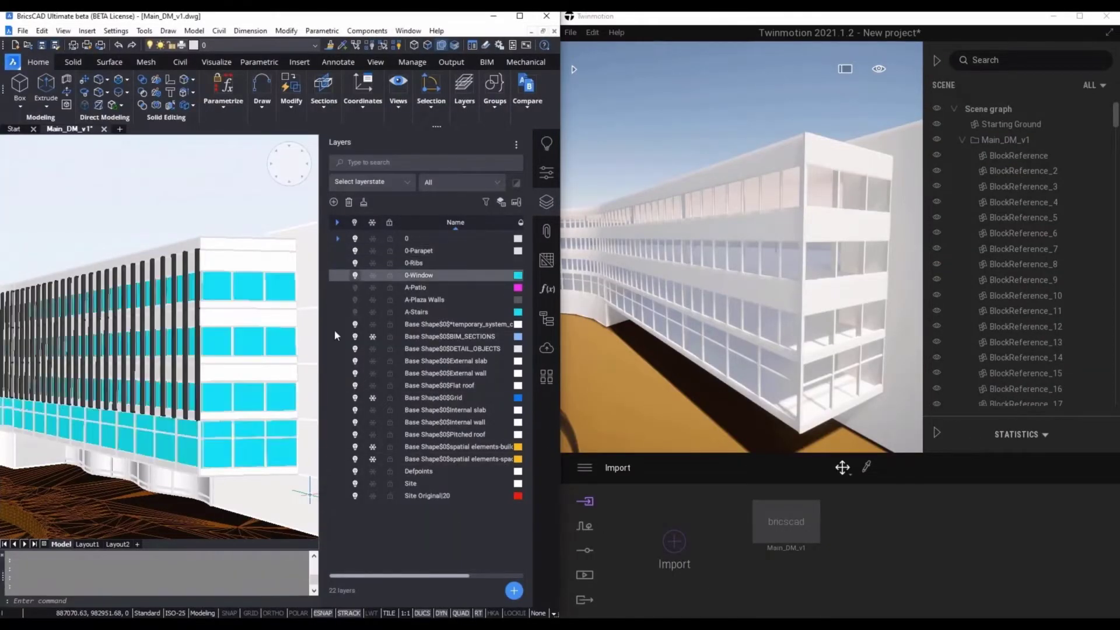
{"action": "type", "text": "DATACOLLECTION"}
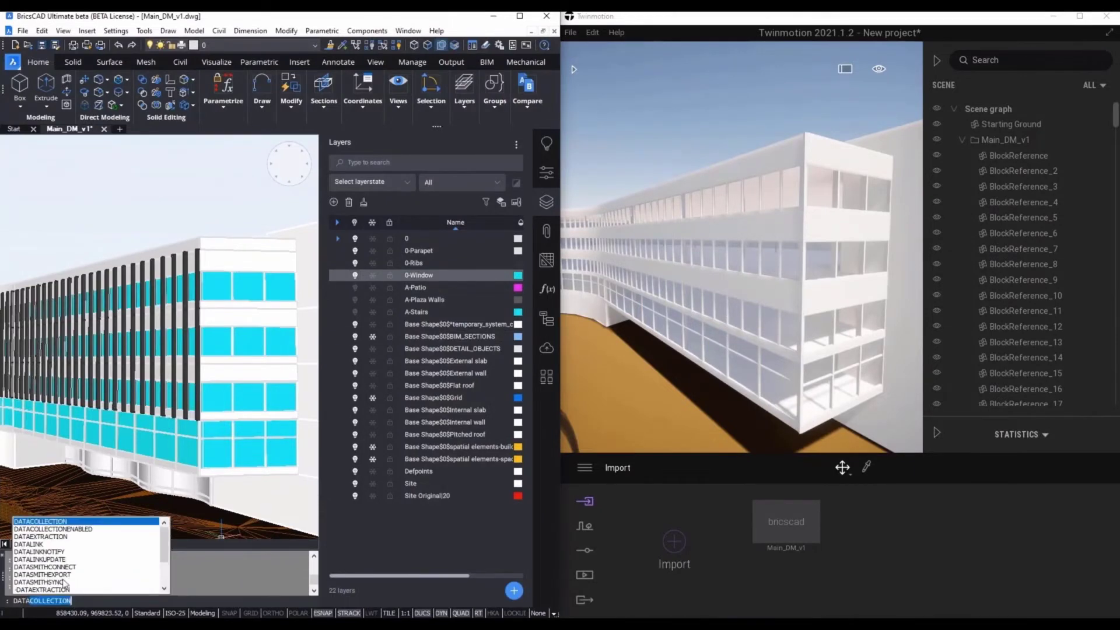
{"action": "left_click", "coordinate": [43, 583]}
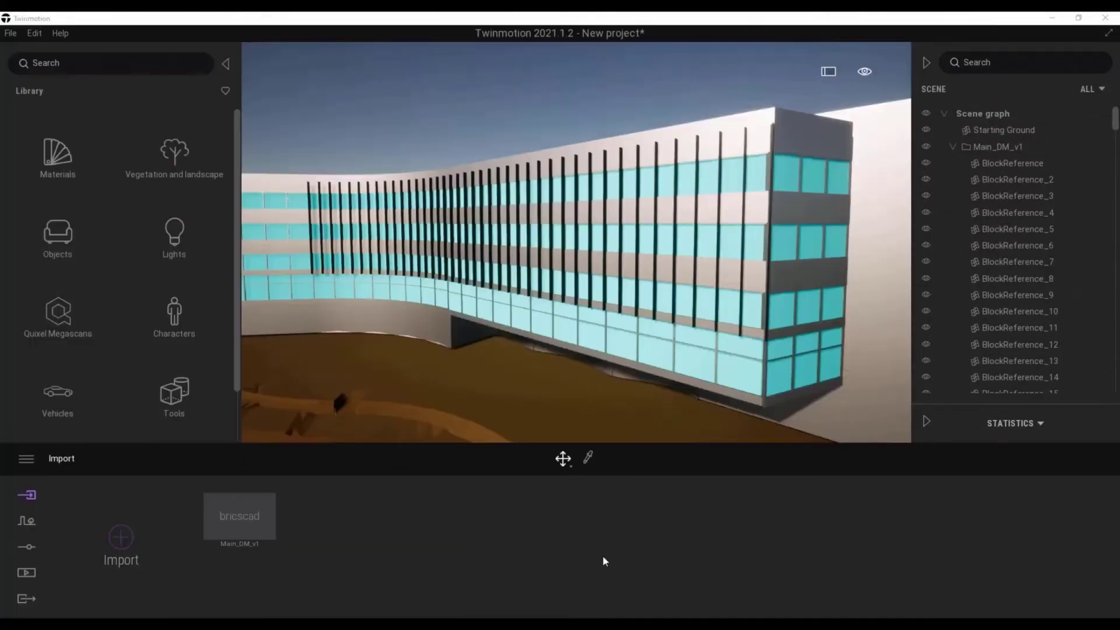
Switch to Twinmotion, open the materials library, and play the Video1 animation of the building.
{"action": "left_click", "coordinate": [49, 163]}
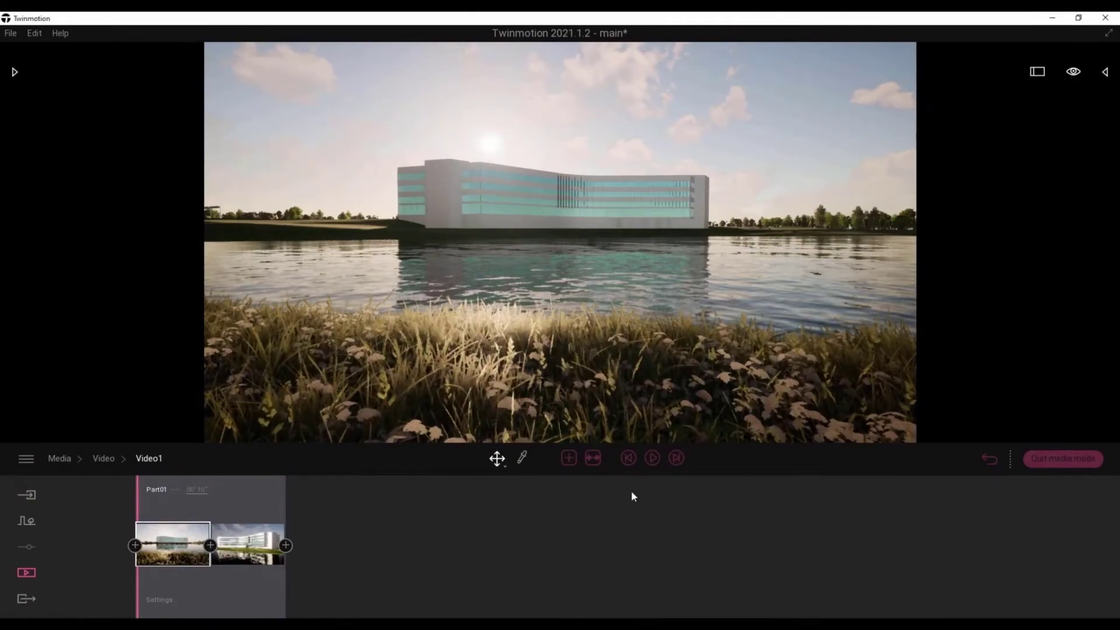
{"action": "left_click", "coordinate": [652, 459]}
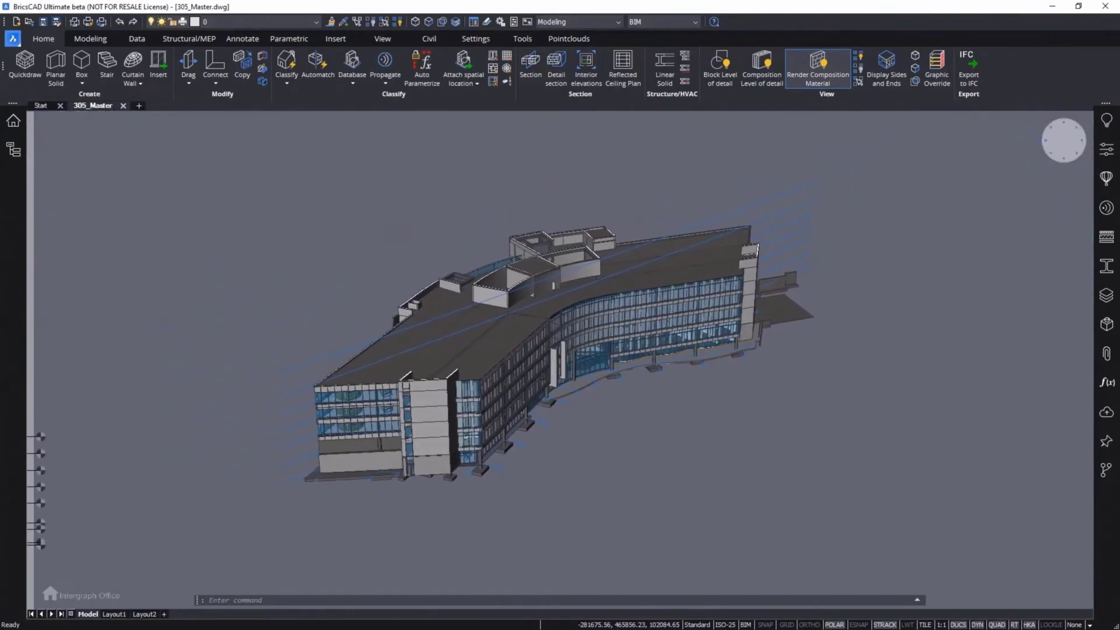
In BricsCAD, review the Intergraph 305 project's info, files and sheets, and open the A-100 - Level 0 sheet.
{"action": "left_click", "coordinate": [13, 120]}
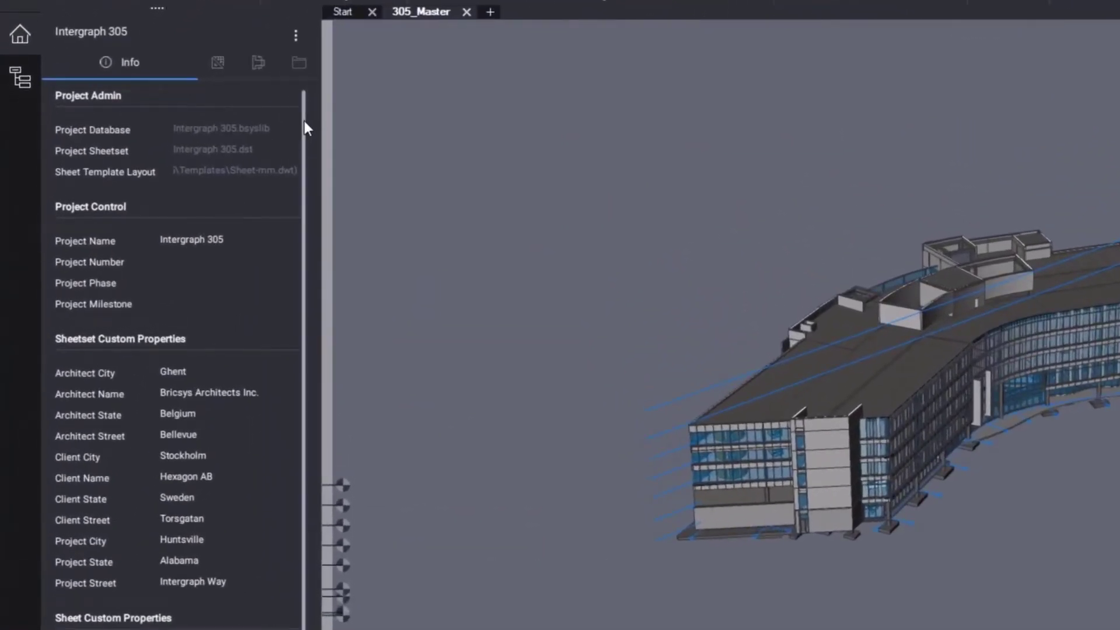
{"action": "left_click", "coordinate": [298, 64]}
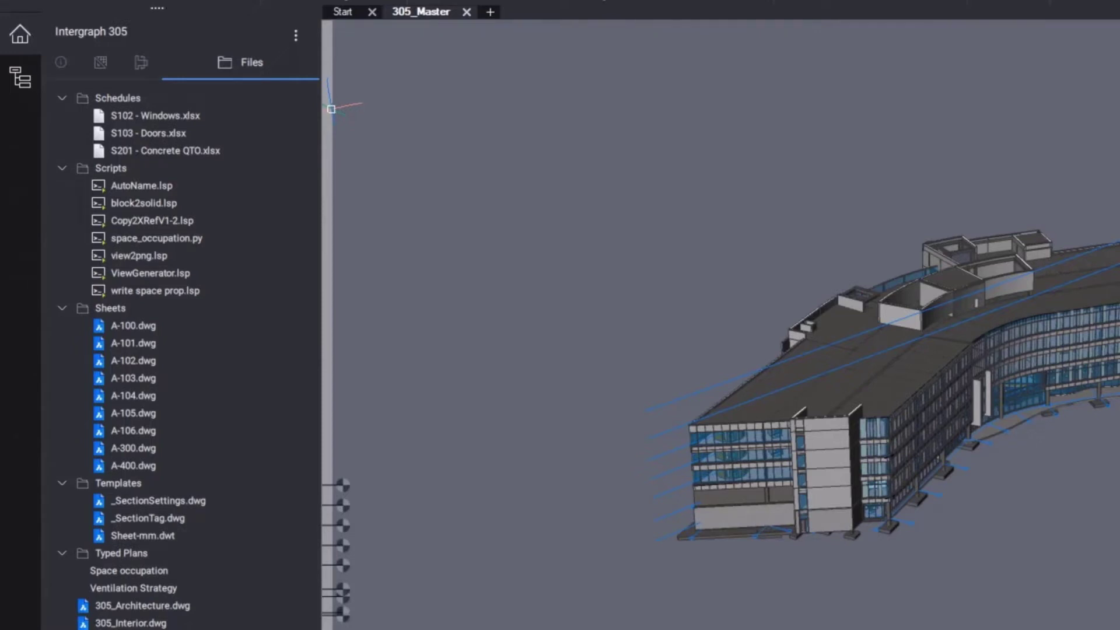
{"action": "left_click", "coordinate": [101, 64]}
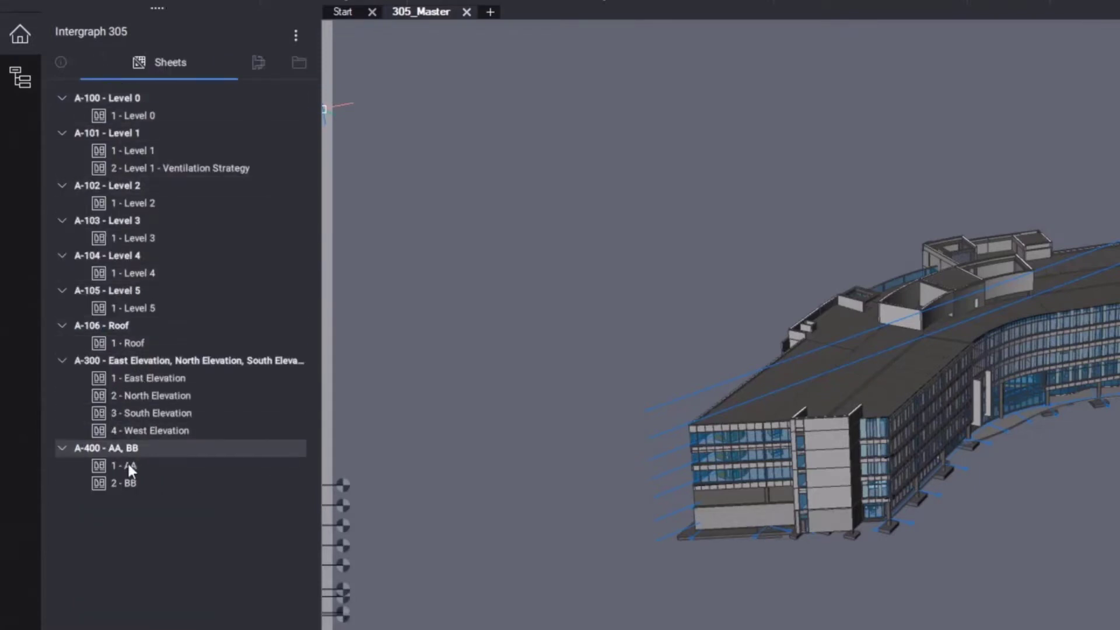
{"action": "double_click", "coordinate": [129, 100]}
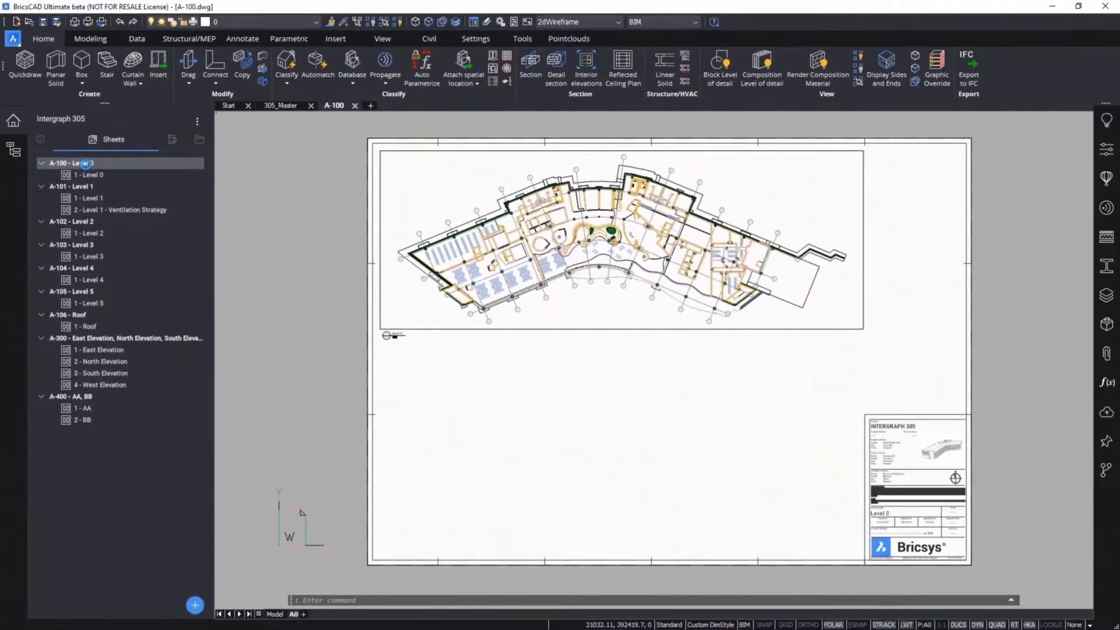
Examine the Level 0 floor plan on sheet A-100 up close, including its columns, facade and interior walls.
{"action": "scroll", "coordinate": [496, 303], "scroll_direction": "up", "scroll_amount": 10}
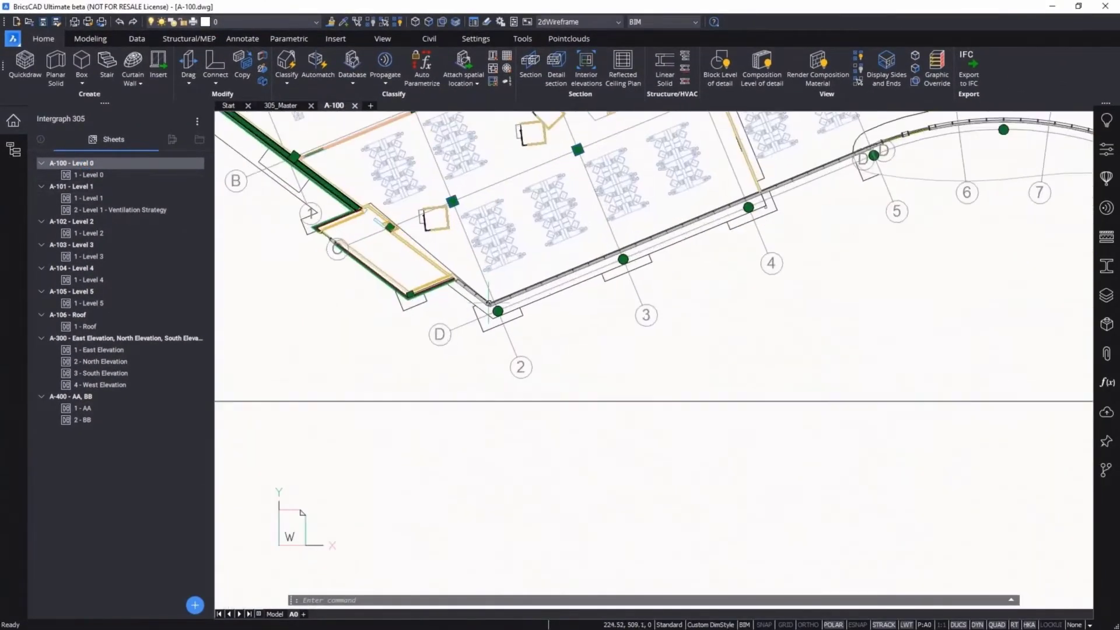
{"action": "scroll", "coordinate": [501, 306], "scroll_direction": "up", "scroll_amount": 3}
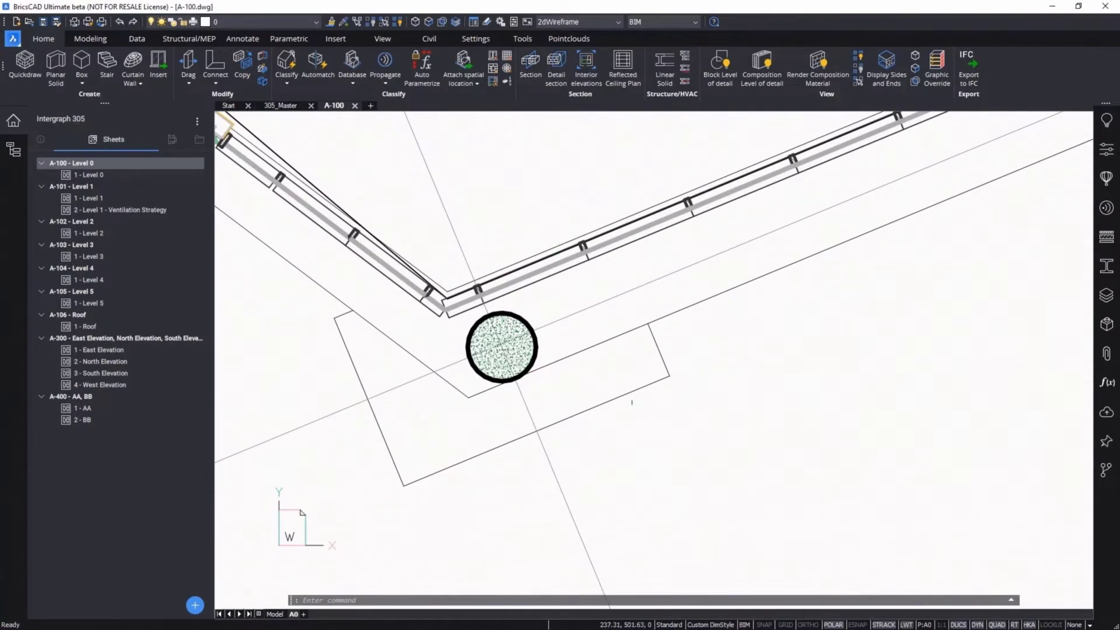
{"action": "middle_click_drag", "start_coordinate": [490, 245], "coordinate": [557, 563]}
{"action": "scroll", "coordinate": [525, 350], "scroll_direction": "down", "scroll_amount": 2}
{"action": "middle_click_drag", "start_coordinate": [434, 315], "coordinate": [385, 569]}
{"action": "middle_click_drag", "start_coordinate": [350, 140], "coordinate": [933, 560]}
{"action": "scroll", "coordinate": [641, 175], "scroll_direction": "down", "scroll_amount": 1}
{"action": "mouse_move", "coordinate": [641, 175]}
{"action": "middle_mouse_down"}
{"action": "mouse_move", "coordinate": [457, 445]}
{"action": "mouse_move", "coordinate": [428, 507]}
{"action": "mouse_move", "coordinate": [548, 587]}
{"action": "middle_mouse_up"}
{"action": "scroll", "coordinate": [274, 247], "scroll_direction": "up", "scroll_amount": 5}
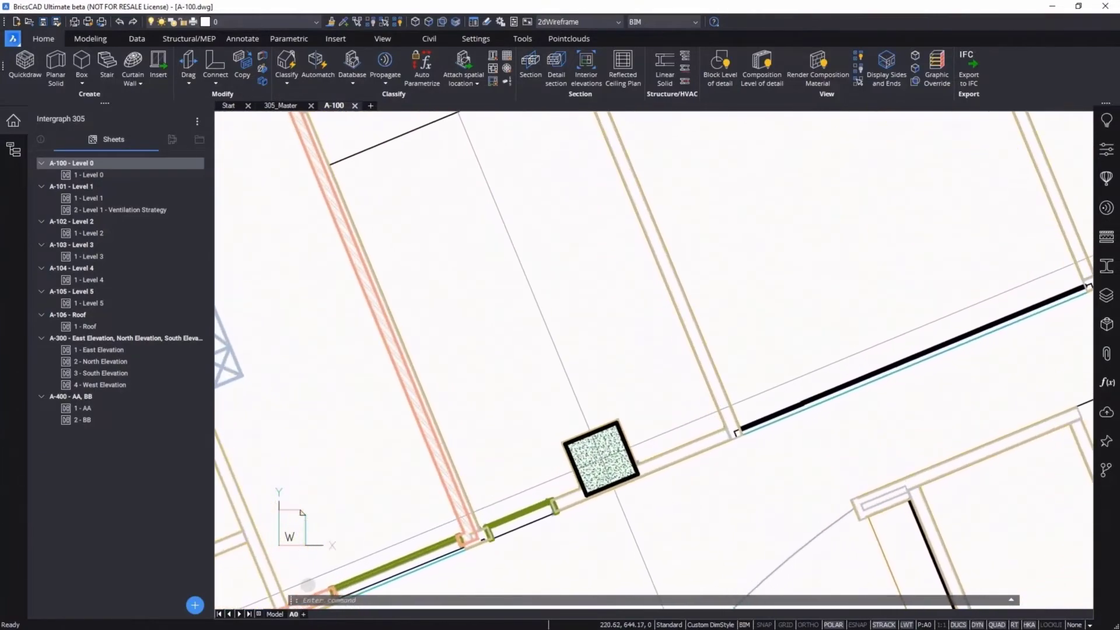
{"action": "scroll", "coordinate": [444, 413], "scroll_direction": "down", "scroll_amount": 10}
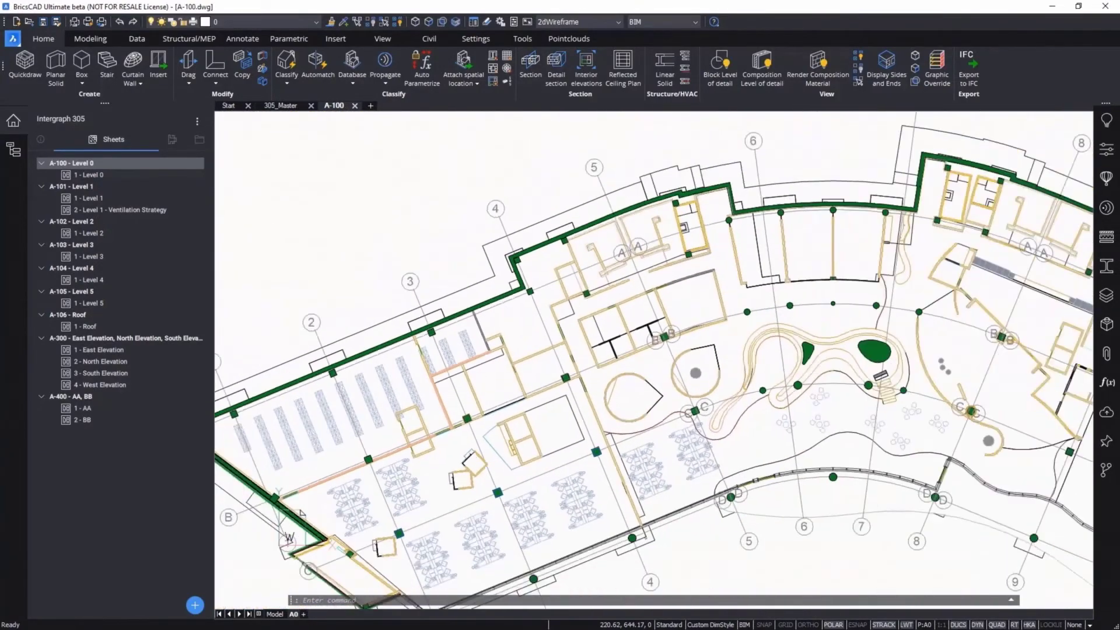
{"action": "scroll", "coordinate": [634, 431], "scroll_direction": "down", "scroll_amount": 8}
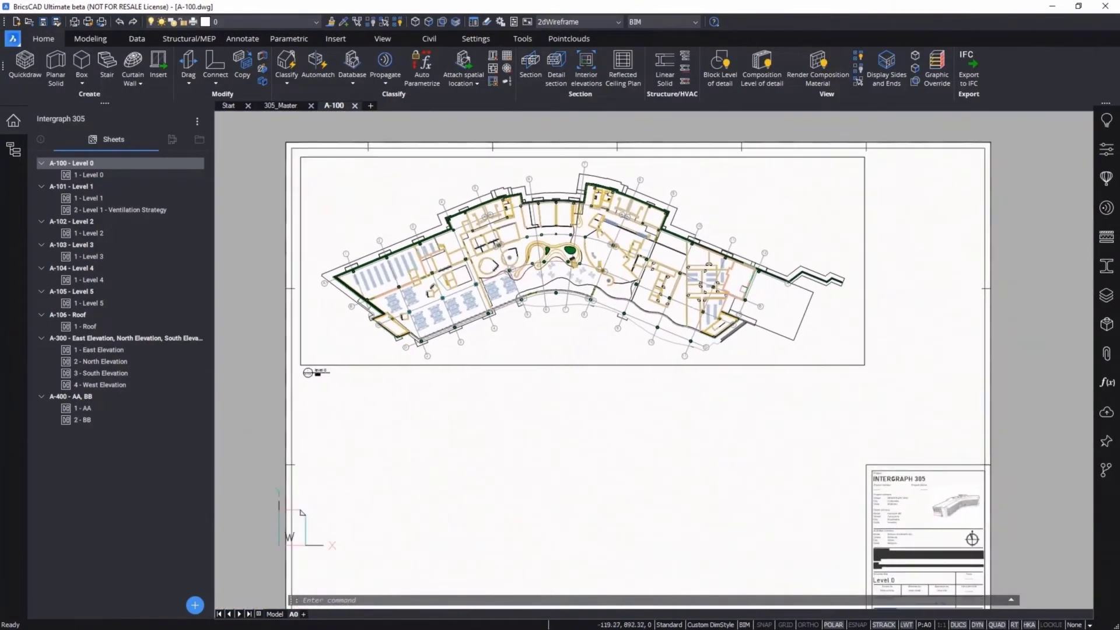
Open the A-101 - Level 1 sheet and inspect its level 1 - ventilation strategy plan.
{"action": "double_click", "coordinate": [71, 186]}
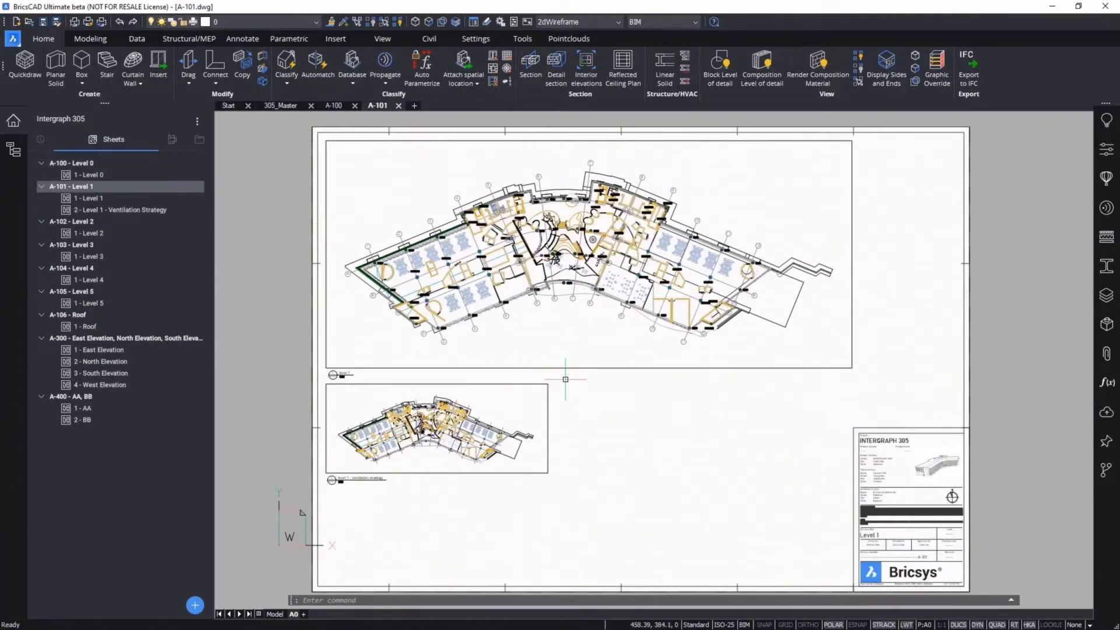
{"action": "middle_click_drag", "start_coordinate": [566, 379], "coordinate": [686, 349]}
{"action": "scroll", "coordinate": [482, 448], "scroll_direction": "up", "scroll_amount": 4}
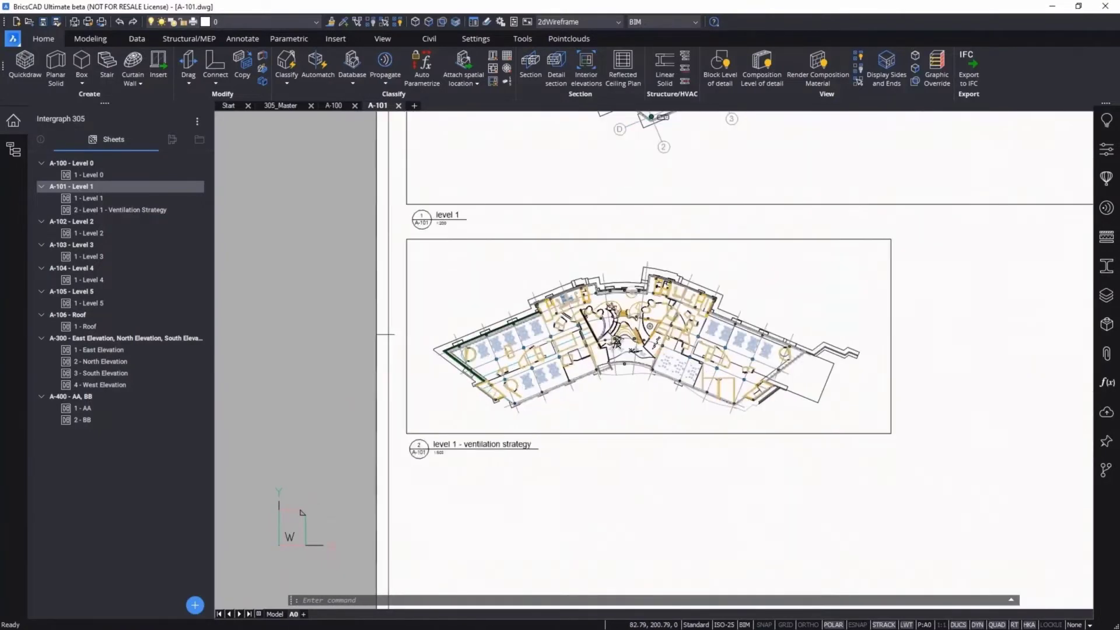
{"action": "scroll", "coordinate": [448, 458], "scroll_direction": "up", "scroll_amount": 3}
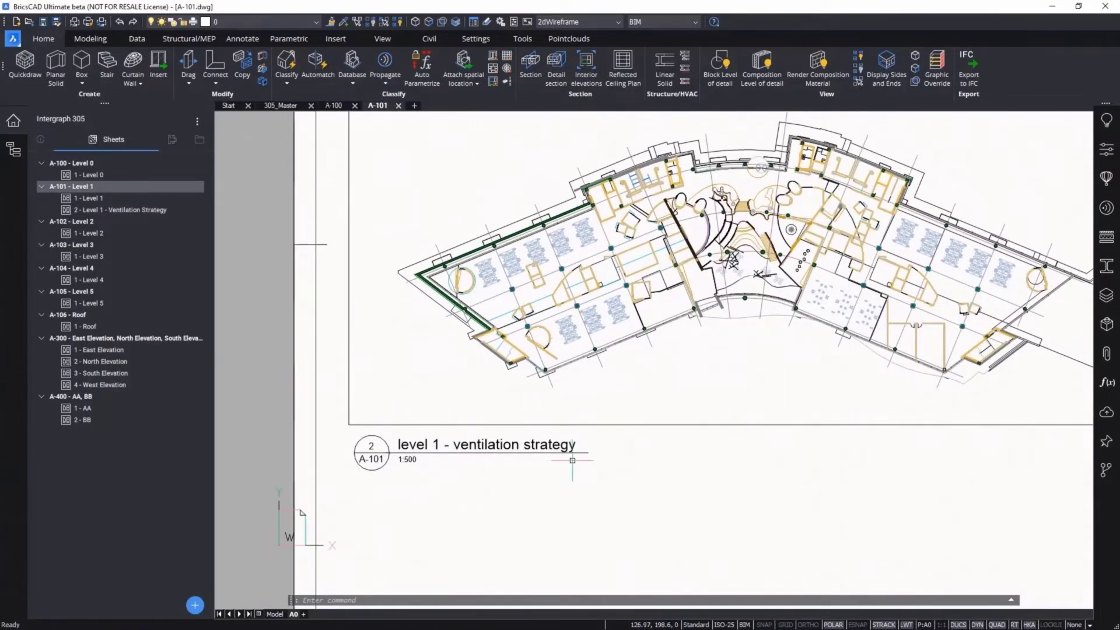
Open the project's Ventilation Strategy typed plan for editing and review the section result customization of Curtain Wall Panel_NV.
{"action": "left_click", "coordinate": [200, 139]}
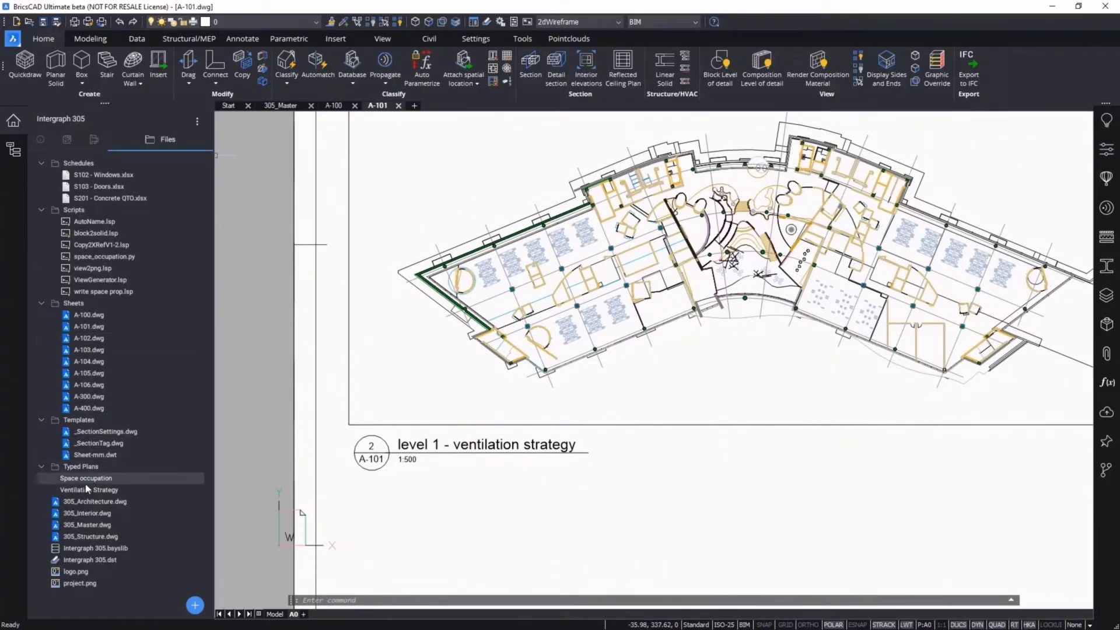
{"action": "left_click", "coordinate": [114, 493]}
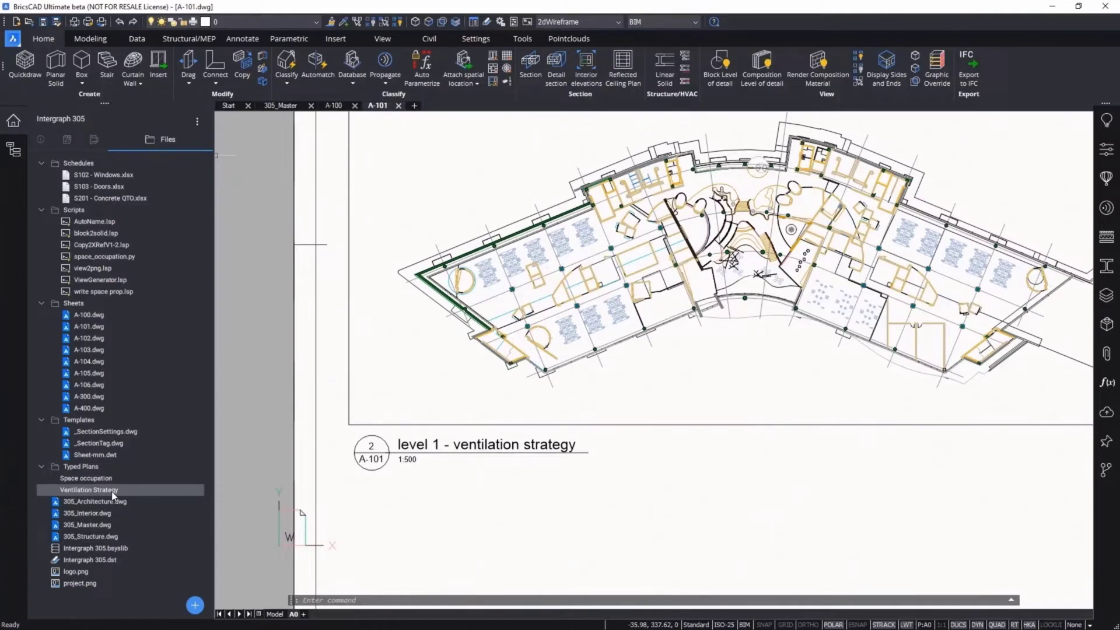
{"action": "right_click", "coordinate": [112, 493]}
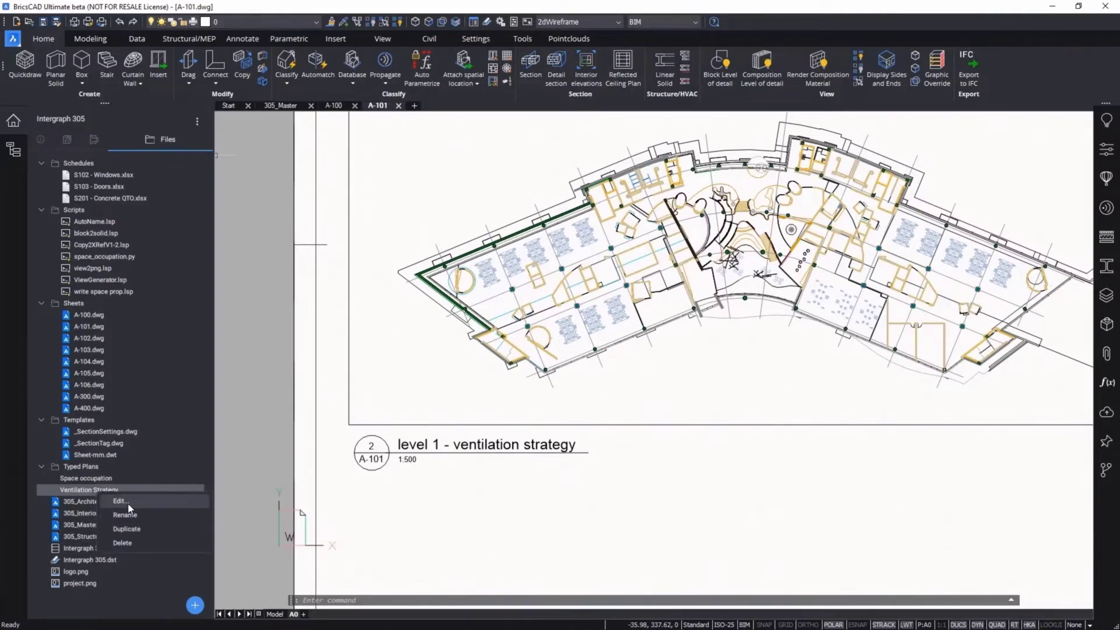
{"action": "left_click", "coordinate": [129, 505]}
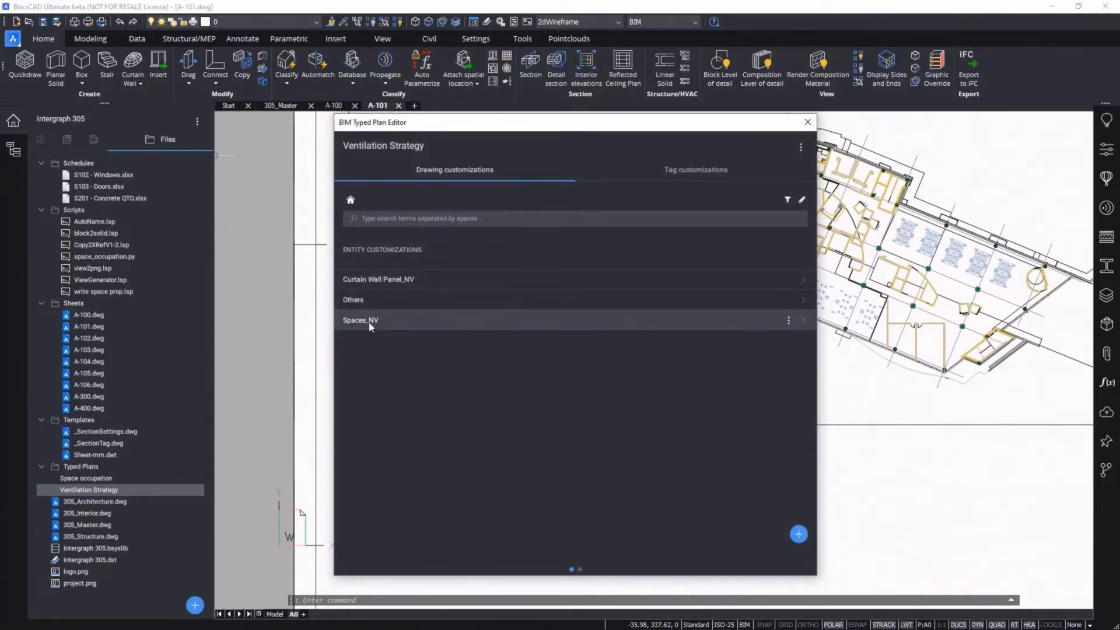
{"action": "left_click", "coordinate": [382, 282]}
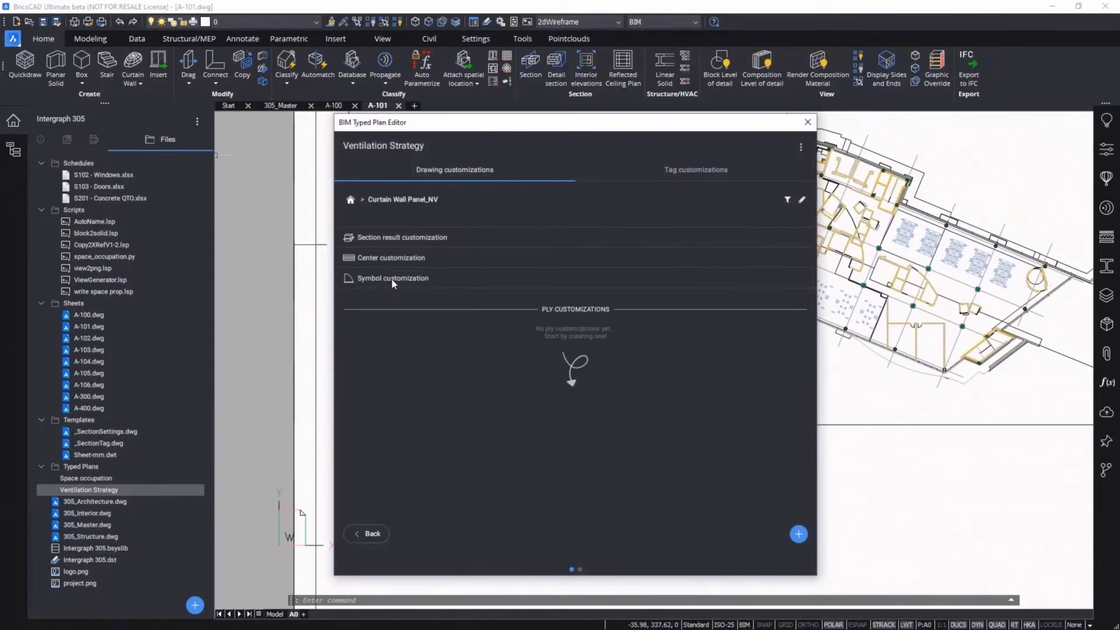
{"action": "left_click", "coordinate": [461, 239]}
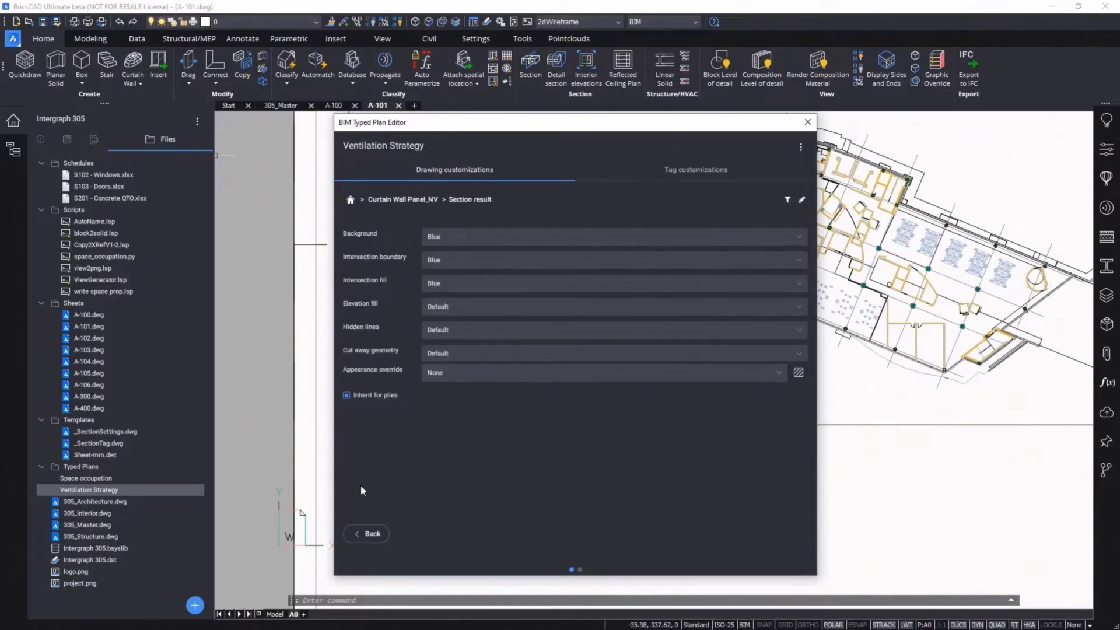
{"action": "left_click", "coordinate": [367, 533]}
{"action": "left_click", "coordinate": [368, 533]}
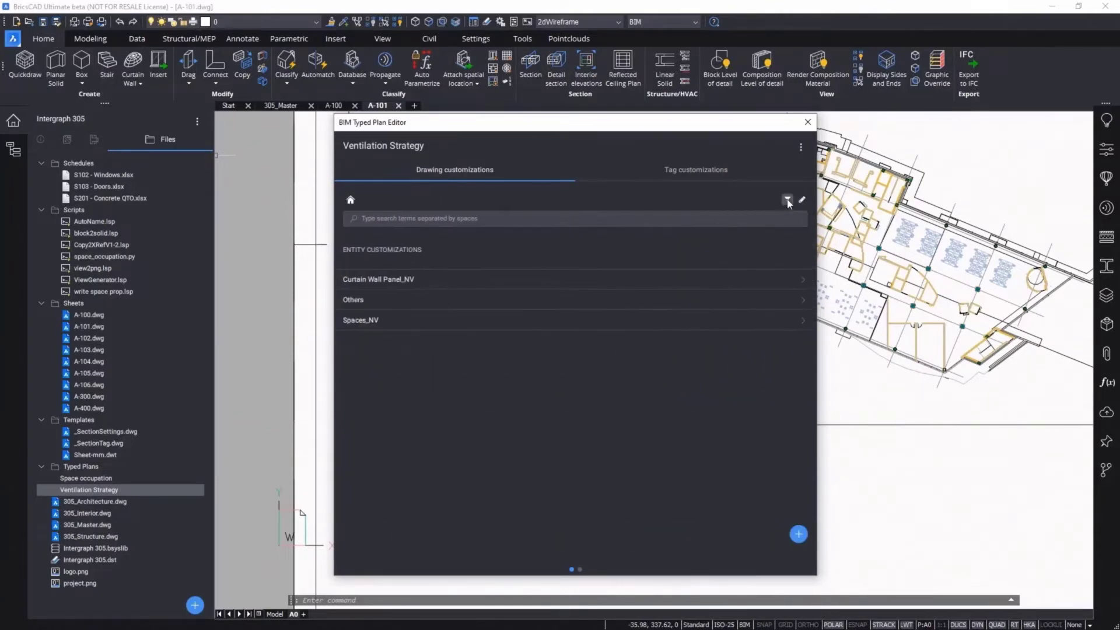
Review the typed plan's Curtain Wall Panel rule and its NV sub rule, and close the editor.
{"action": "left_click", "coordinate": [787, 199]}
{"action": "left_click", "coordinate": [352, 250]}
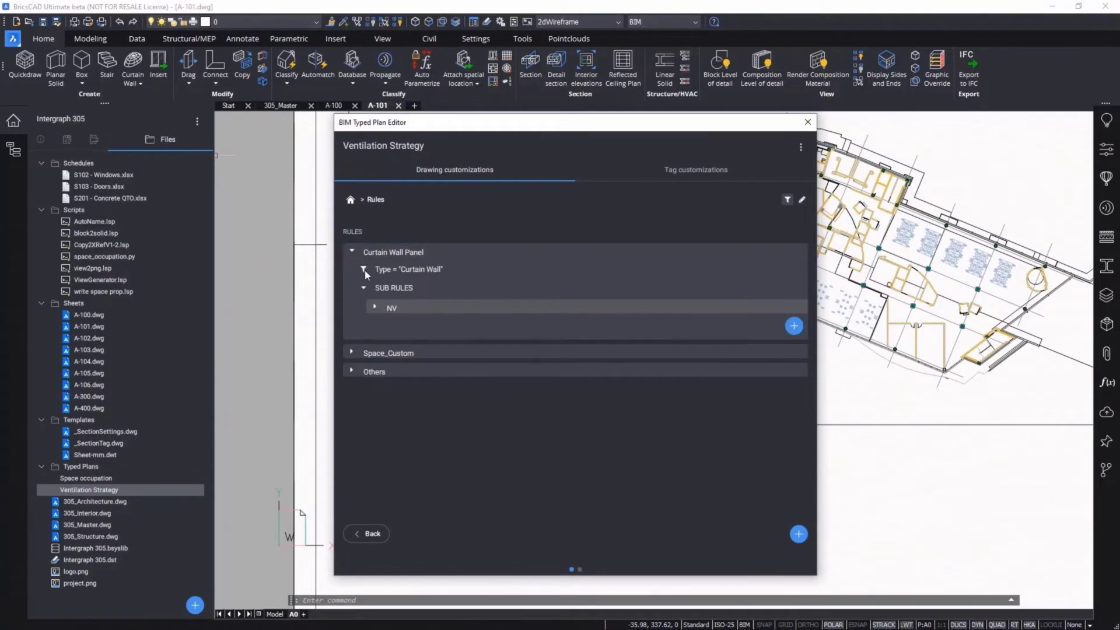
{"action": "left_click", "coordinate": [375, 307]}
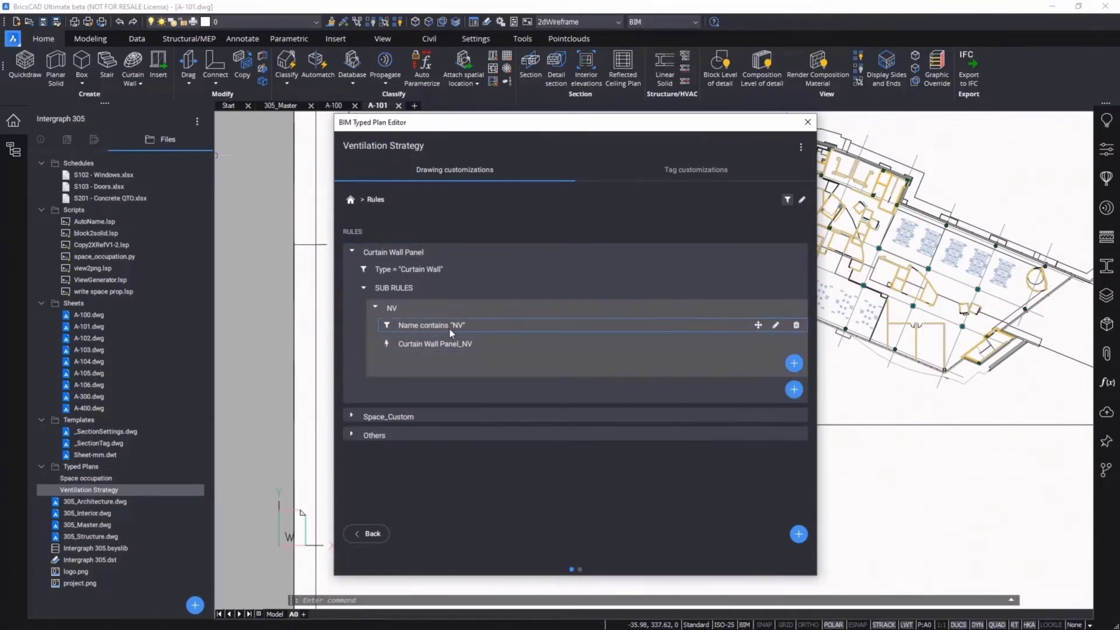
{"action": "left_click", "coordinate": [808, 123]}
Set the drawing customization of the level 1 - ventilation strategy viewport to Ventilation Strategy and update its section.
{"action": "scroll", "coordinate": [545, 371], "scroll_direction": "down", "scroll_amount": 3}
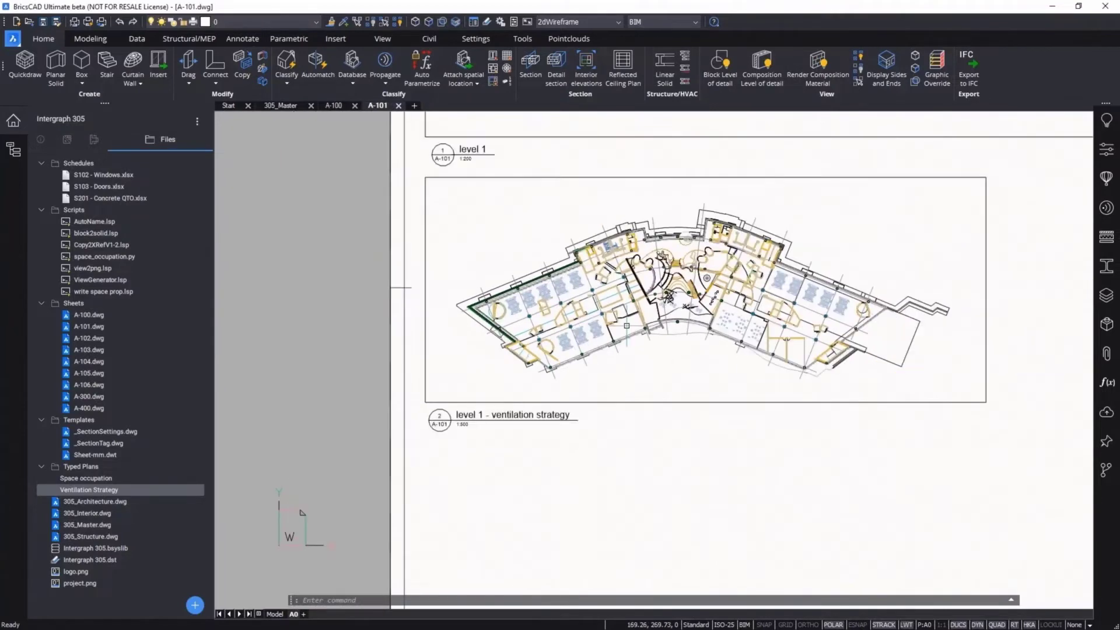
{"action": "middle_click_drag", "start_coordinate": [654, 267], "coordinate": [530, 310]}
{"action": "left_click", "coordinate": [555, 223]}
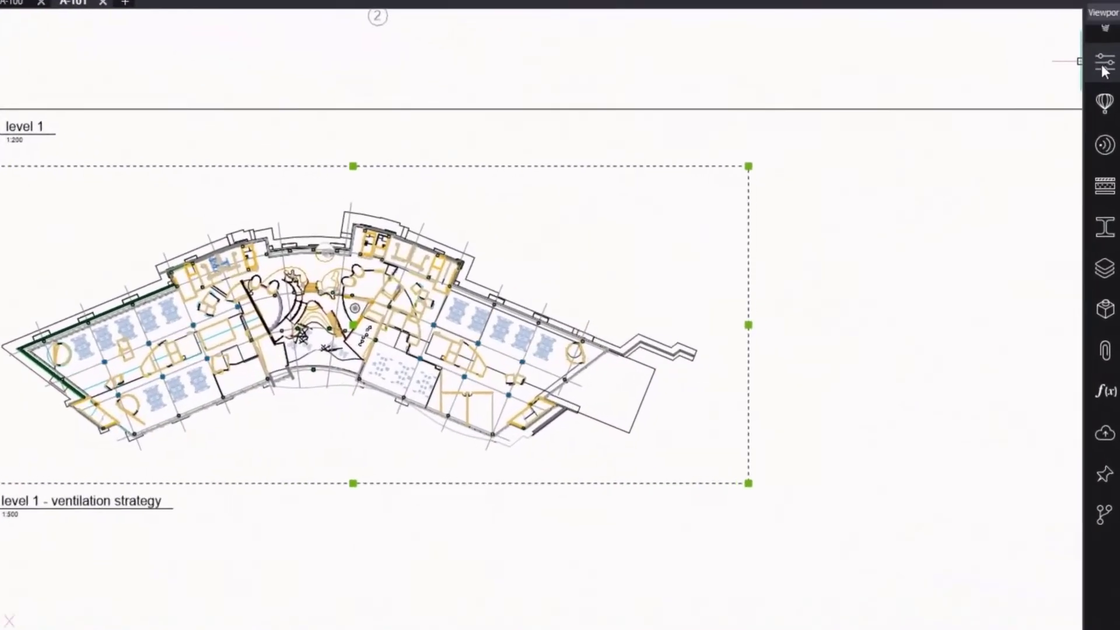
{"action": "left_click", "coordinate": [1104, 64]}
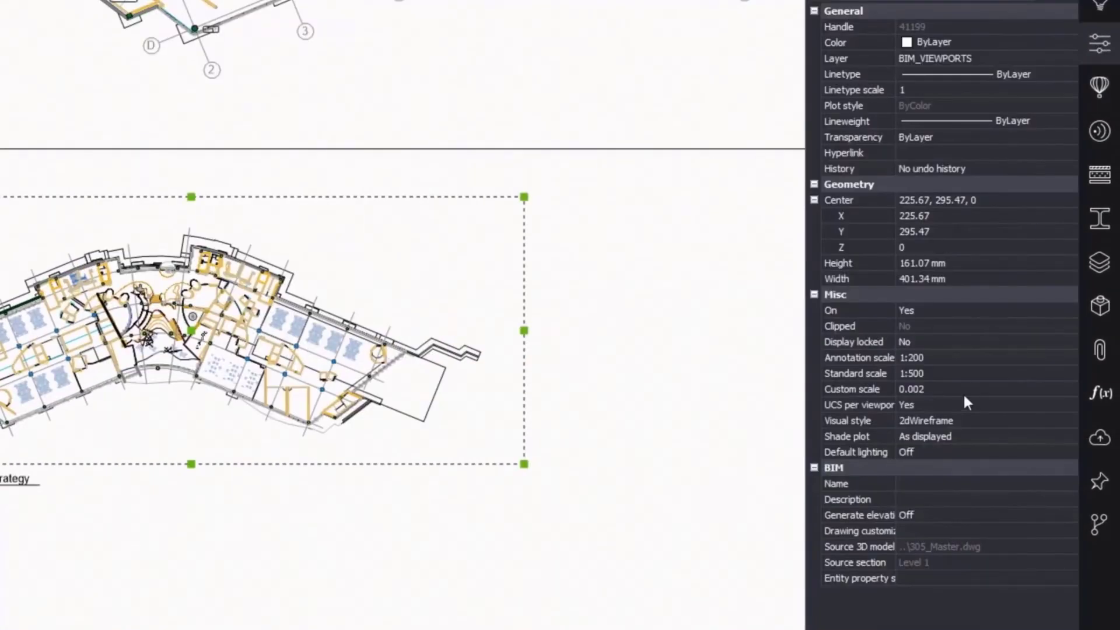
{"action": "left_click", "coordinate": [930, 528]}
{"action": "left_click", "coordinate": [926, 527]}
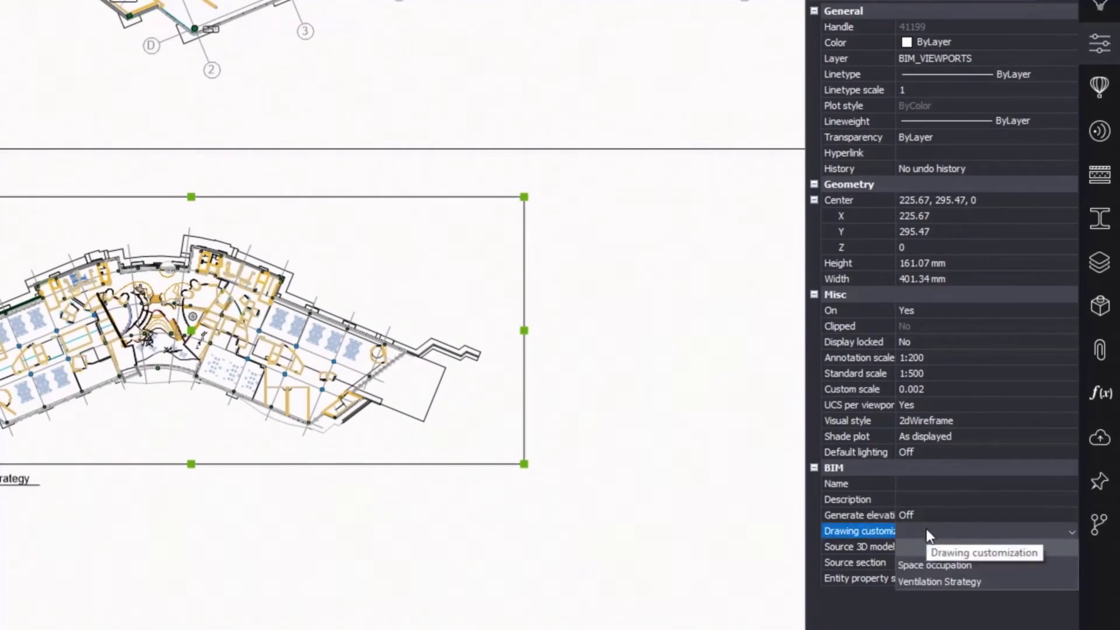
{"action": "left_click", "coordinate": [923, 580]}
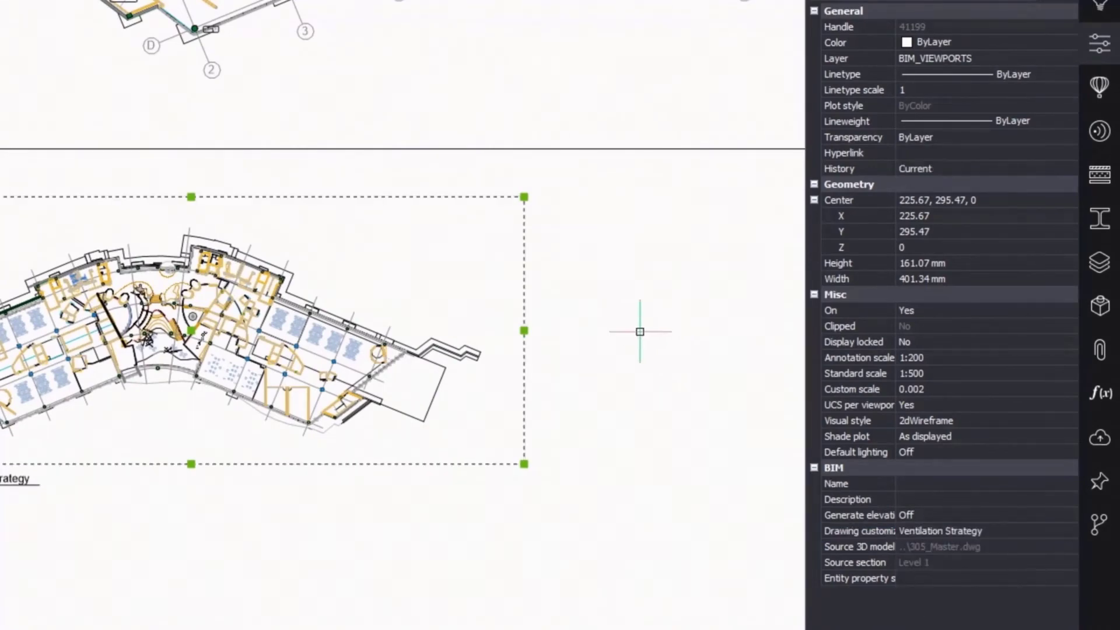
{"action": "right_click", "coordinate": [532, 248]}
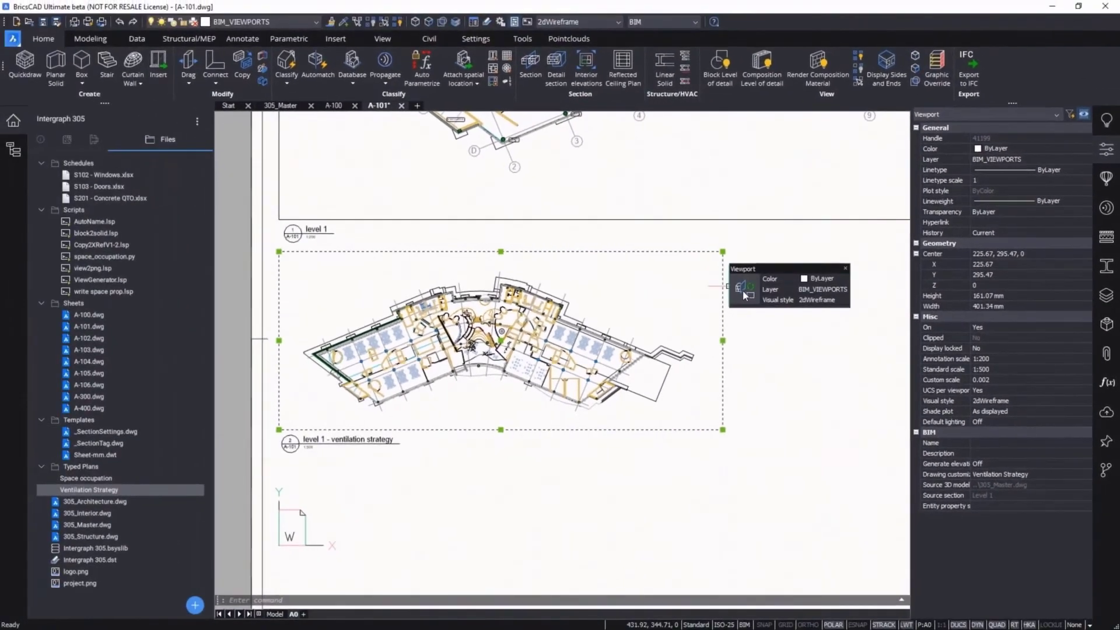
{"action": "left_click", "coordinate": [745, 293]}
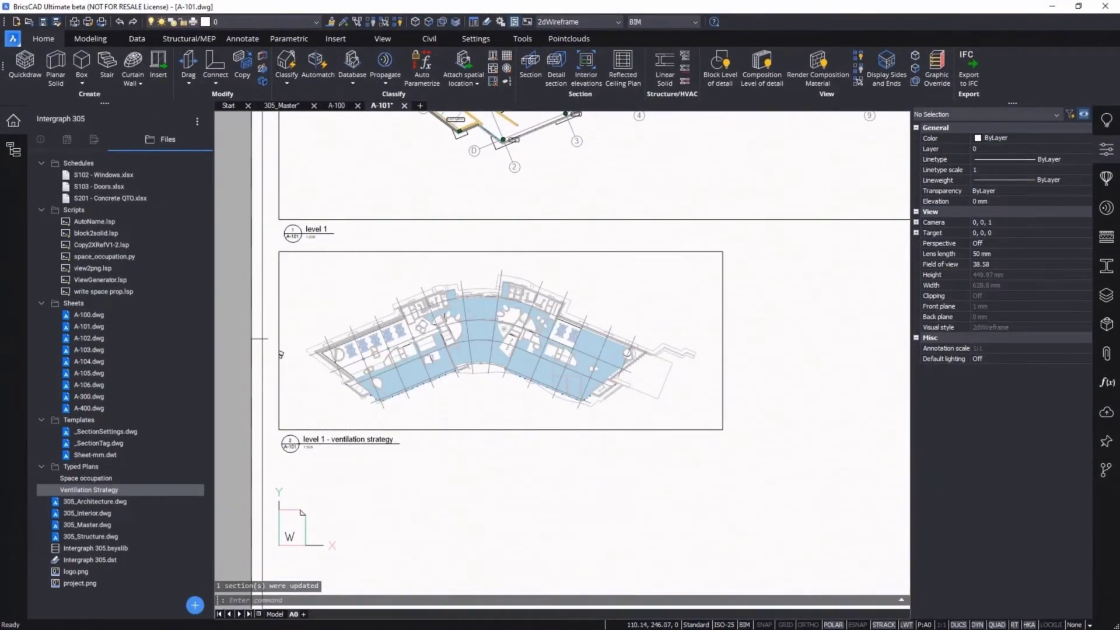
Examine the updated ventilation strategy plan, including the symbols along the curtain wall facade and the space fills.
{"action": "scroll", "coordinate": [376, 395], "scroll_direction": "up", "scroll_amount": 7}
{"action": "scroll", "coordinate": [396, 408], "scroll_direction": "up", "scroll_amount": 5}
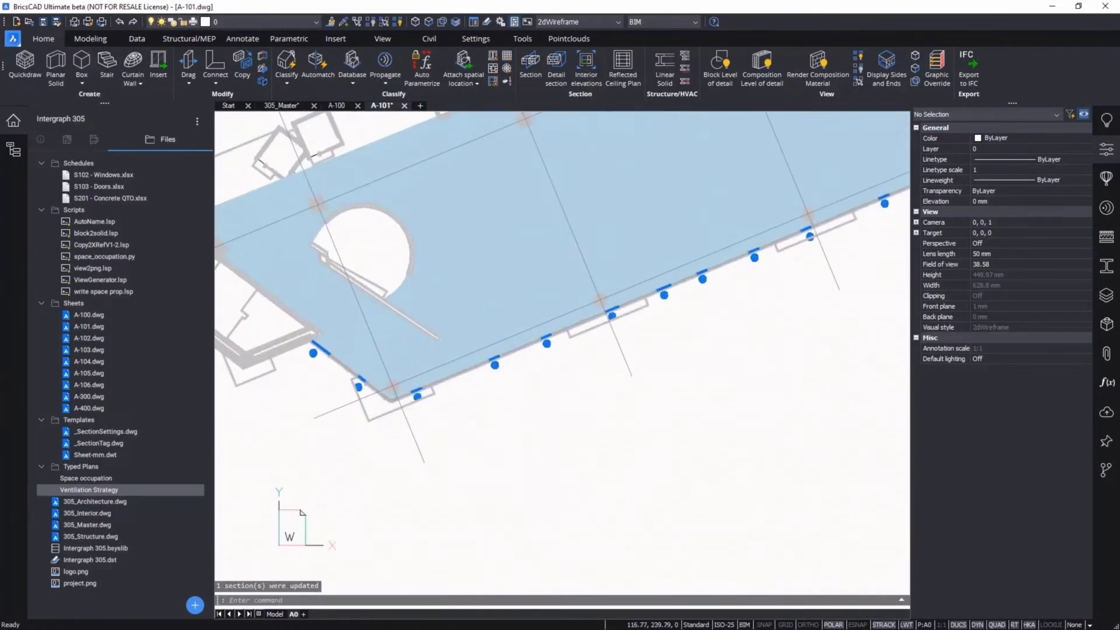
{"action": "scroll", "coordinate": [463, 378], "scroll_direction": "up", "scroll_amount": 6}
{"action": "scroll", "coordinate": [462, 378], "scroll_direction": "up", "scroll_amount": 2}
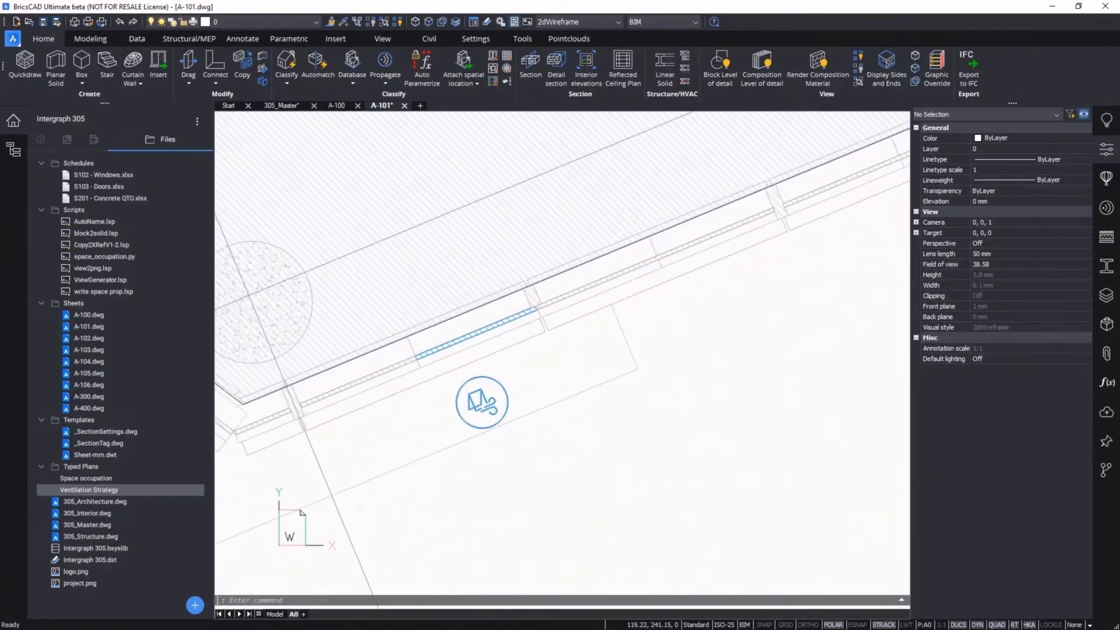
{"action": "scroll", "coordinate": [580, 409], "scroll_direction": "up", "scroll_amount": 2}
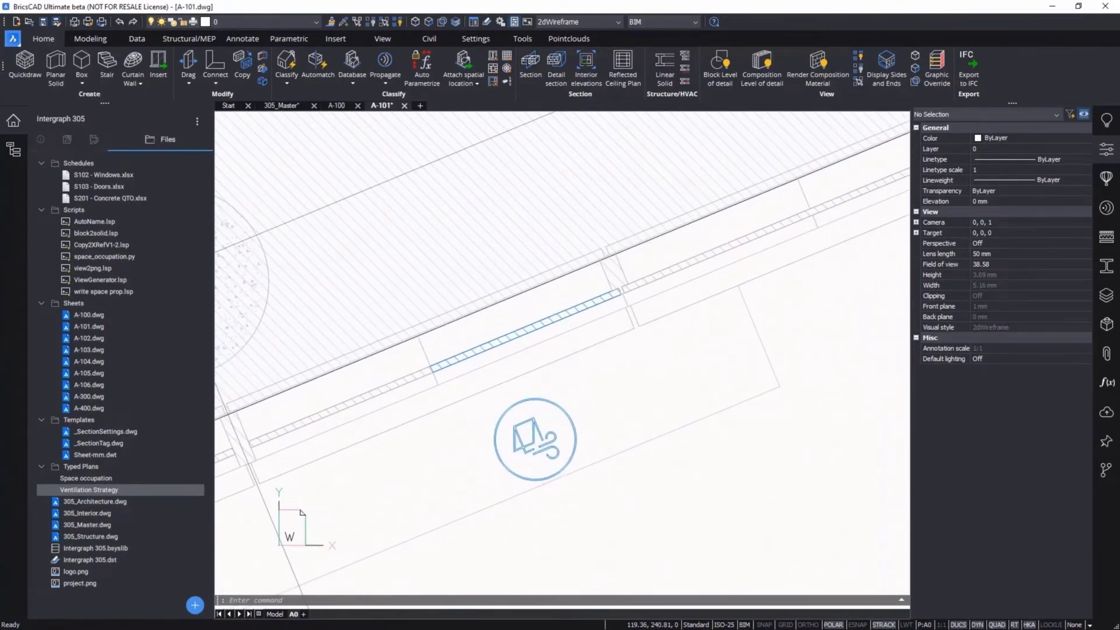
{"action": "scroll", "coordinate": [603, 420], "scroll_direction": "down", "scroll_amount": 5}
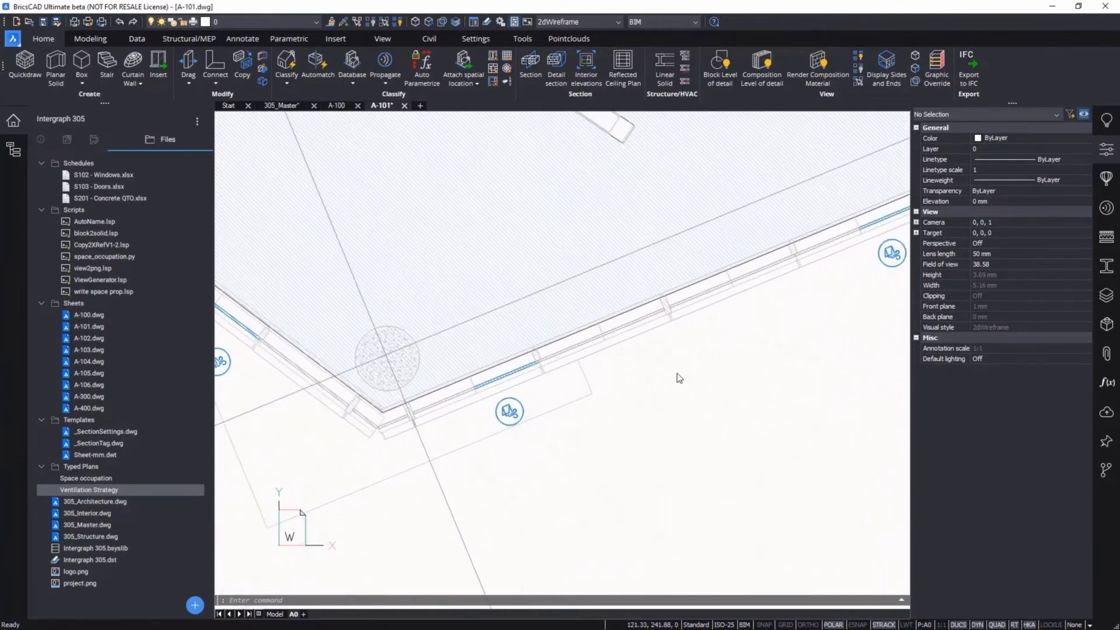
{"action": "scroll", "coordinate": [677, 378], "scroll_direction": "right", "scroll_amount": 10}
{"action": "scroll", "coordinate": [677, 378], "scroll_direction": "down", "scroll_amount": 2}
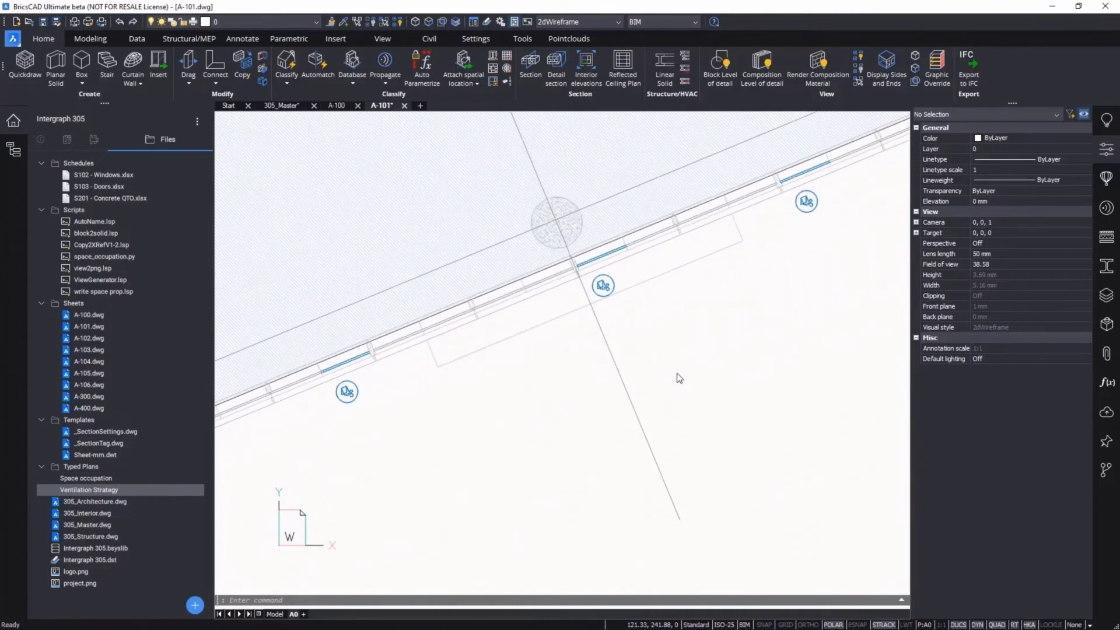
{"action": "scroll", "coordinate": [679, 378], "scroll_direction": "down", "scroll_amount": 4}
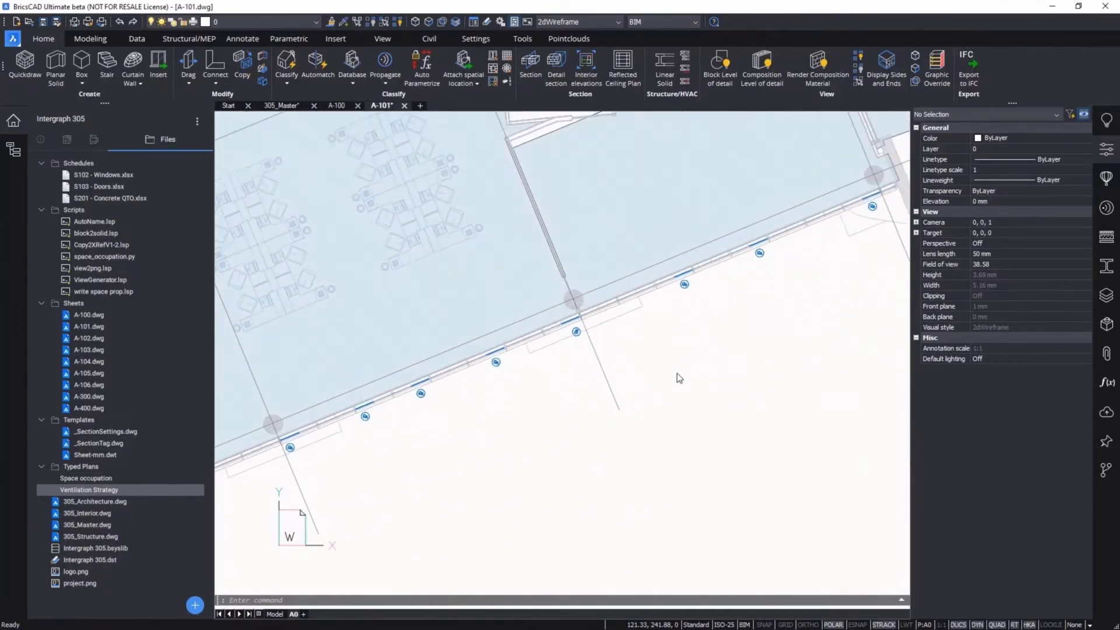
{"action": "scroll", "coordinate": [680, 378], "scroll_direction": "down", "scroll_amount": 5}
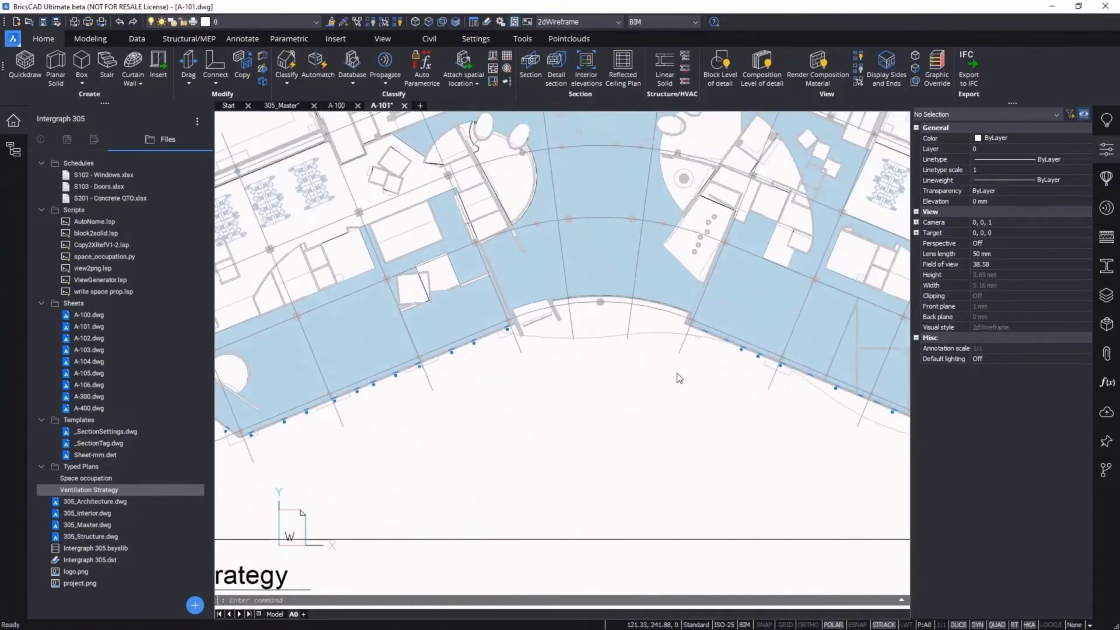
{"action": "scroll", "coordinate": [679, 378], "scroll_direction": "down", "scroll_amount": 5}
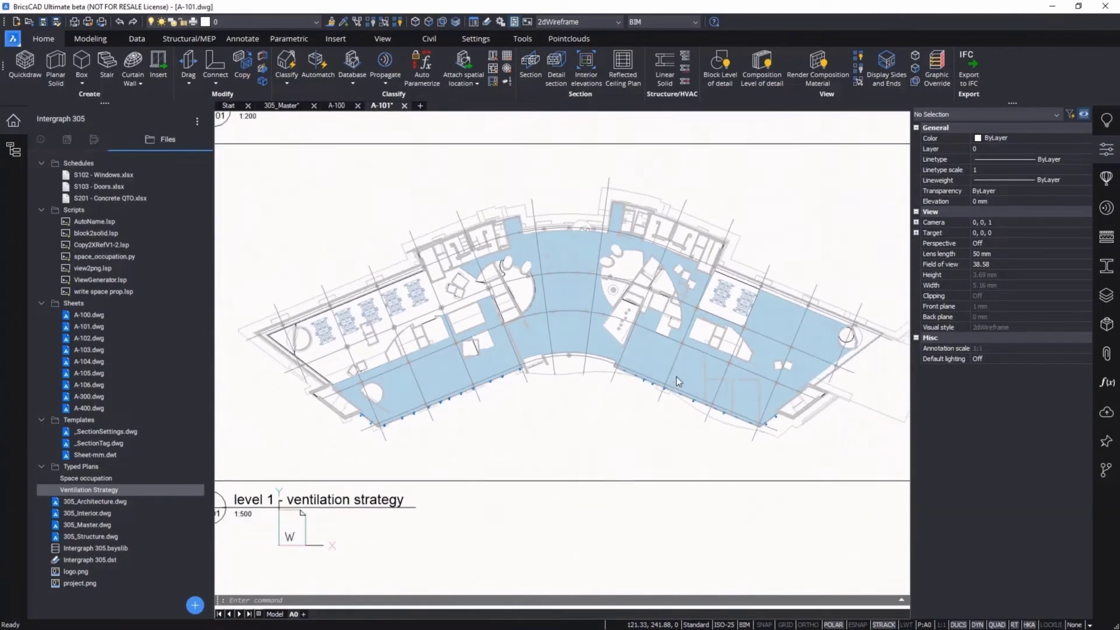
{"action": "scroll", "coordinate": [677, 377], "scroll_direction": "down", "scroll_amount": 5}
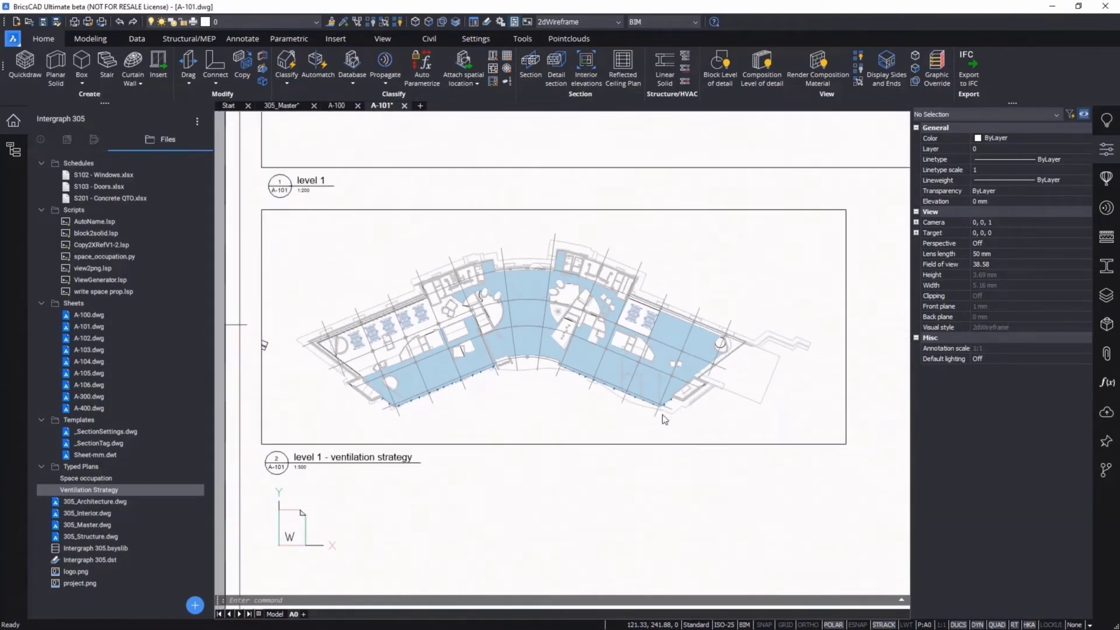
{"action": "scroll", "coordinate": [665, 419], "scroll_direction": "down", "scroll_amount": 4}
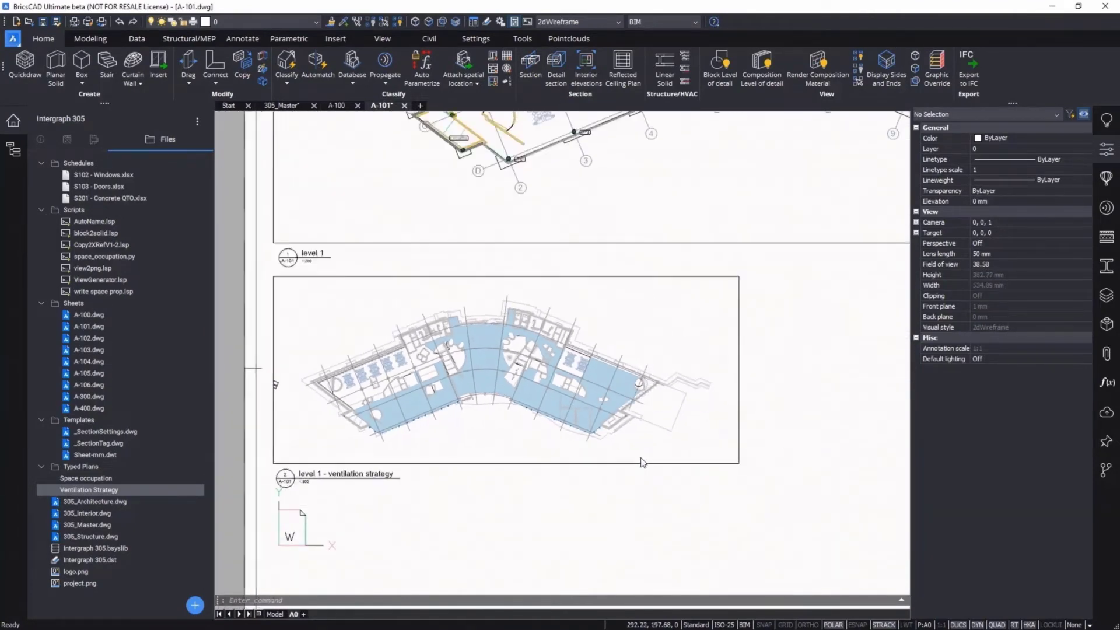
{"action": "scroll", "coordinate": [642, 462], "scroll_direction": "down", "scroll_amount": 4}
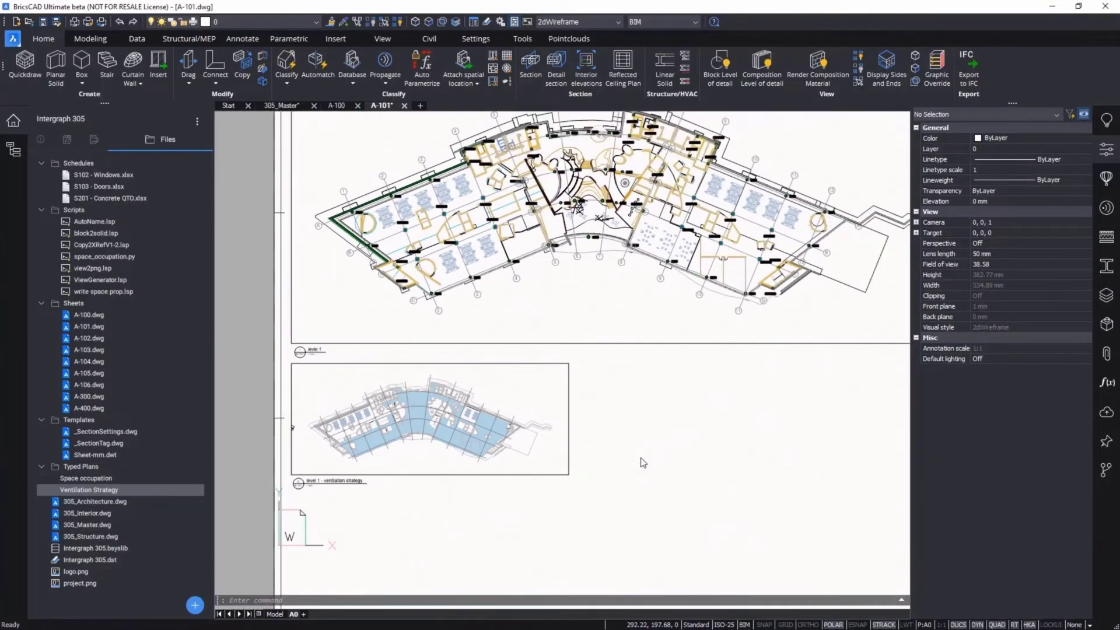
Switch to sheet A-100 and copy the level 0 plan viewport into the empty area directly below the original.
{"action": "scroll", "coordinate": [642, 463], "scroll_direction": "down", "scroll_amount": 4}
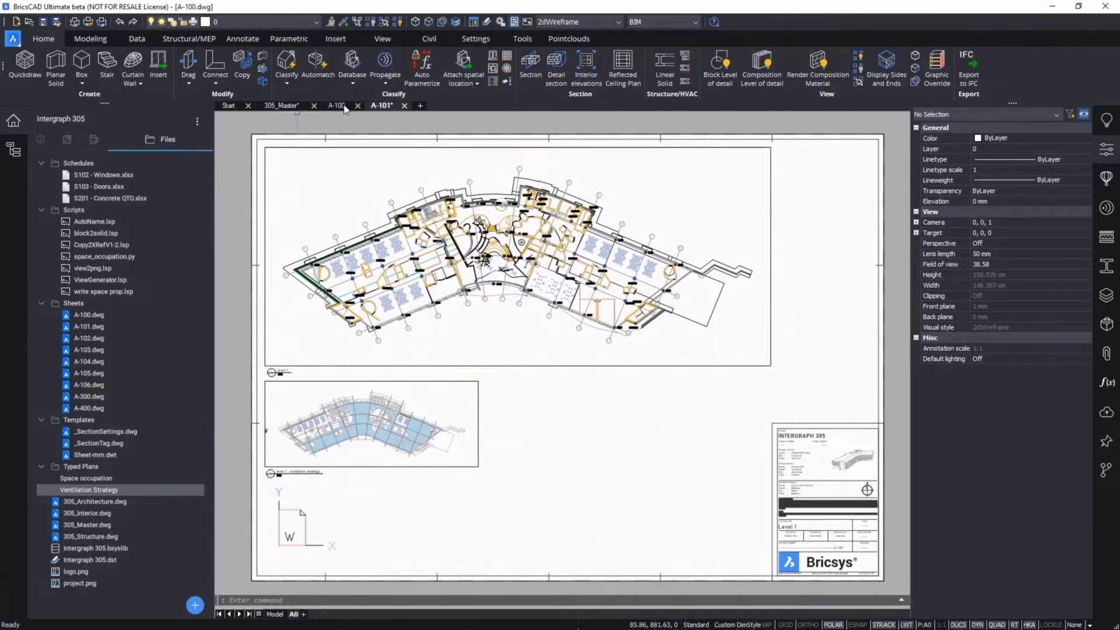
{"action": "left_click", "coordinate": [346, 107]}
{"action": "mouse_move", "coordinate": [283, 251]}
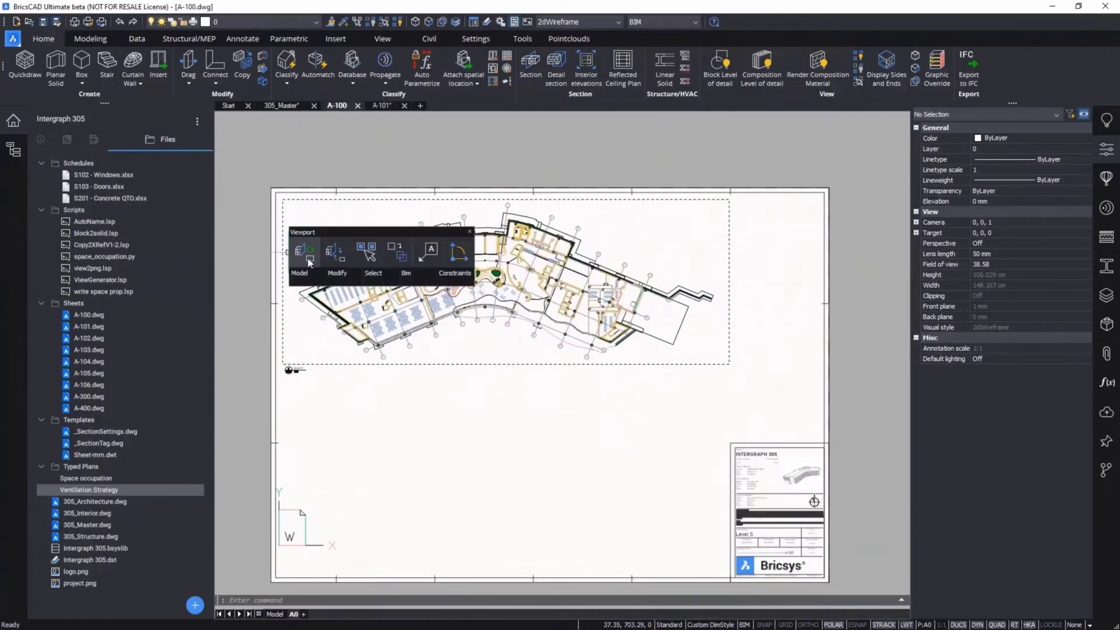
{"action": "left_click", "coordinate": [400, 262]}
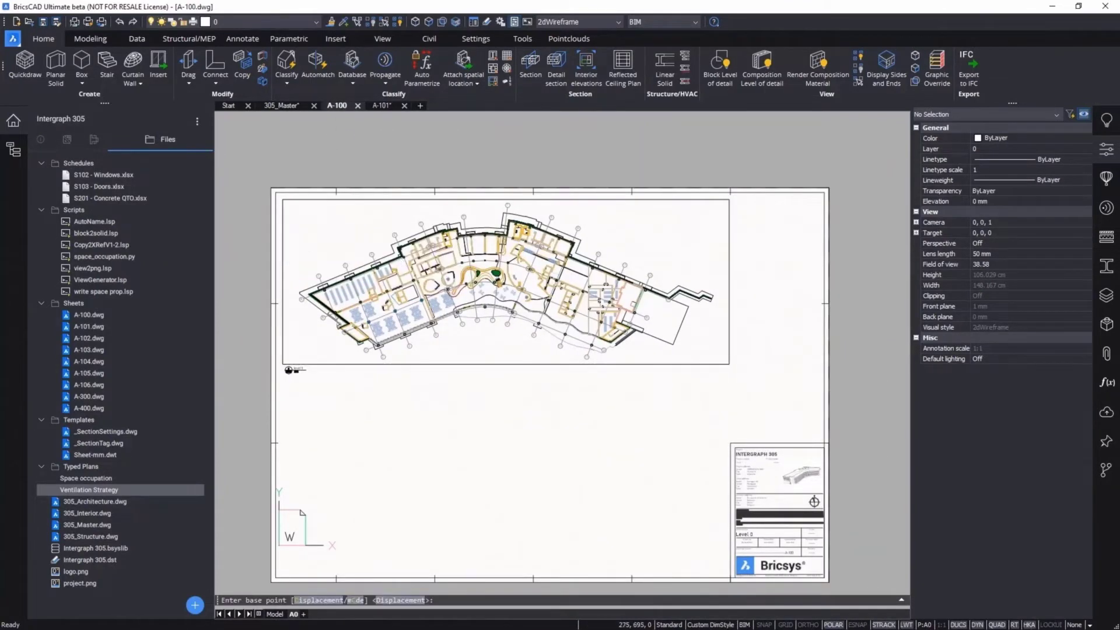
{"action": "left_click", "coordinate": [247, 258]}
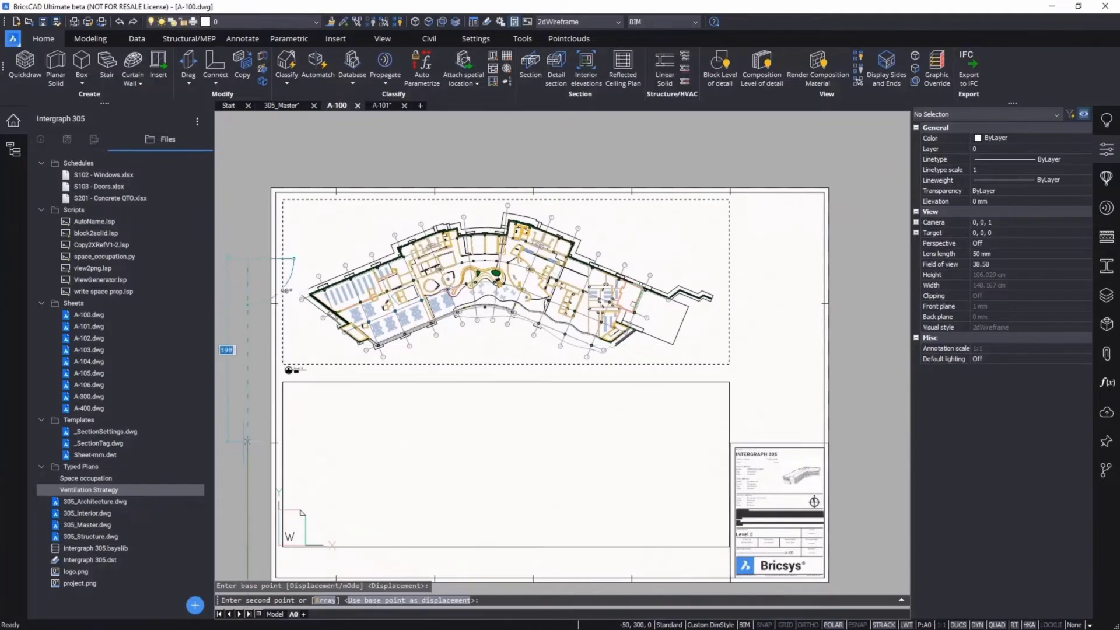
{"action": "left_click", "coordinate": [247, 441]}
{"action": "key", "text": "Return"}
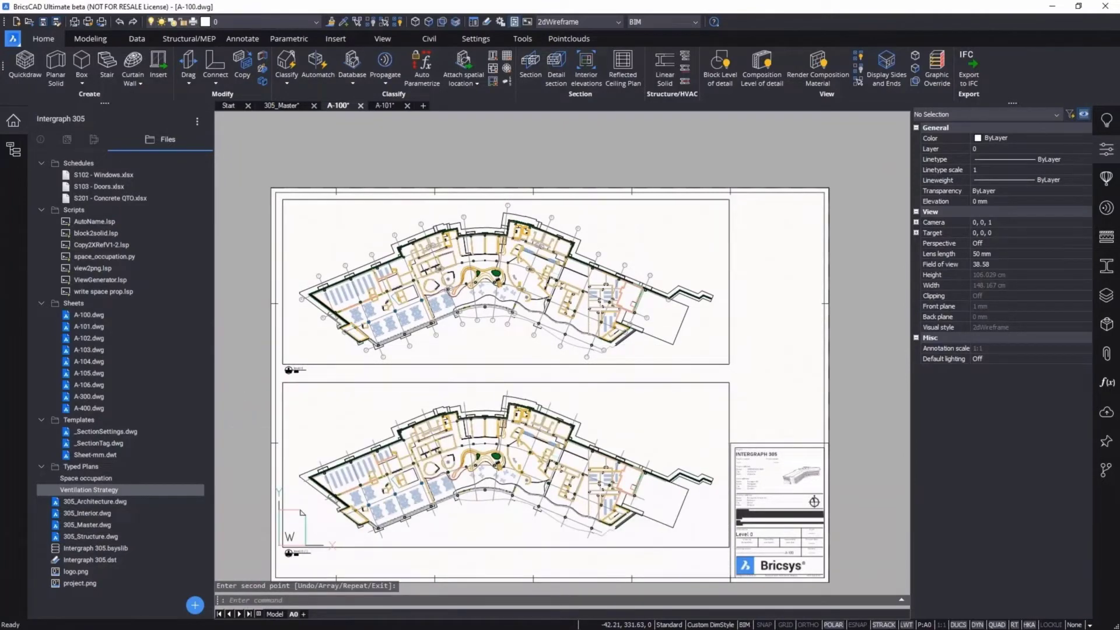
Rename the copied sheet view 2 of A-100 as Level 0 - Fire & Life Safety.
{"action": "middle_click_drag", "start_coordinate": [251, 427], "coordinate": [268, 390]}
{"action": "left_click", "coordinate": [67, 139]}
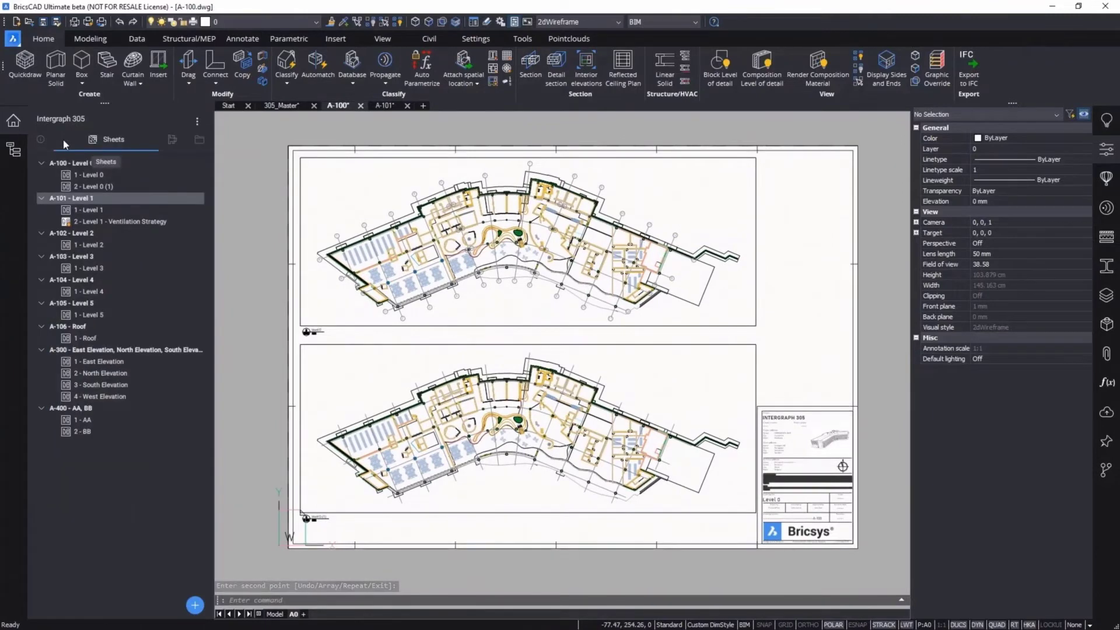
{"action": "right_click", "coordinate": [113, 188]}
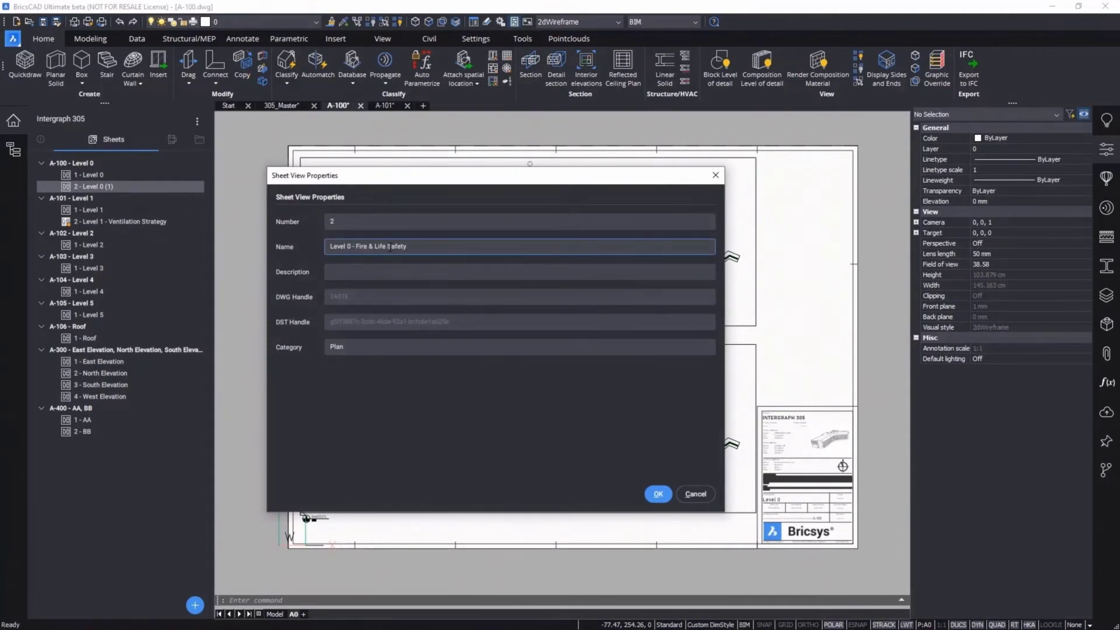
{"action": "left_click", "coordinate": [656, 493]}
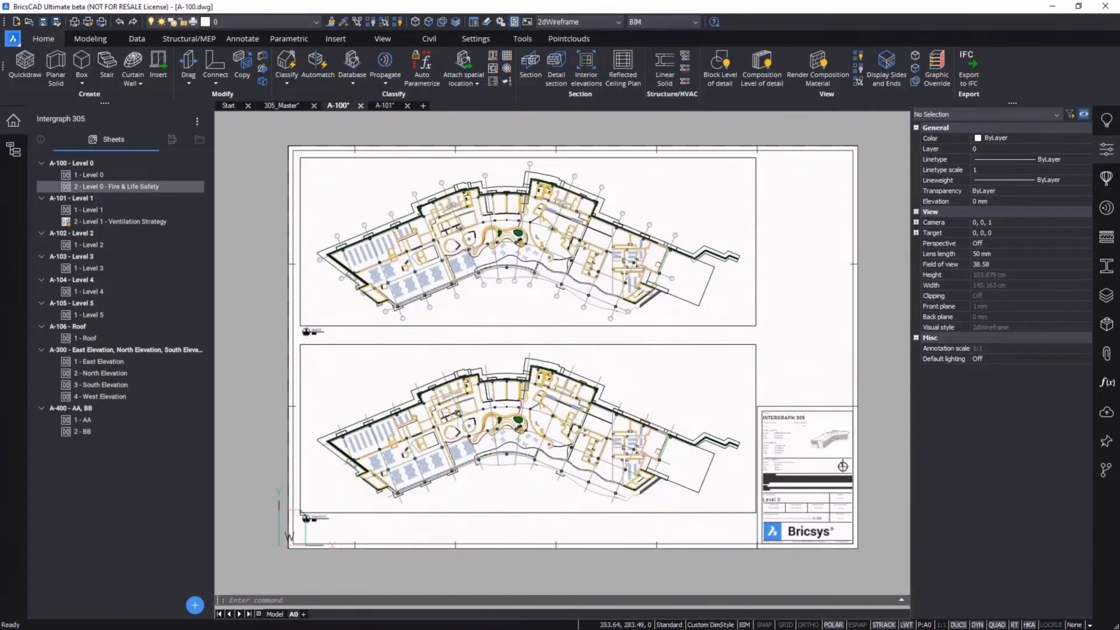
Import the Fire Strategy_Final.tp typed plan from the Desktop folder into the project.
{"action": "middle_click_drag", "start_coordinate": [418, 417], "coordinate": [452, 365]}
{"action": "scroll", "coordinate": [432, 325], "scroll_direction": "up", "scroll_amount": 1}
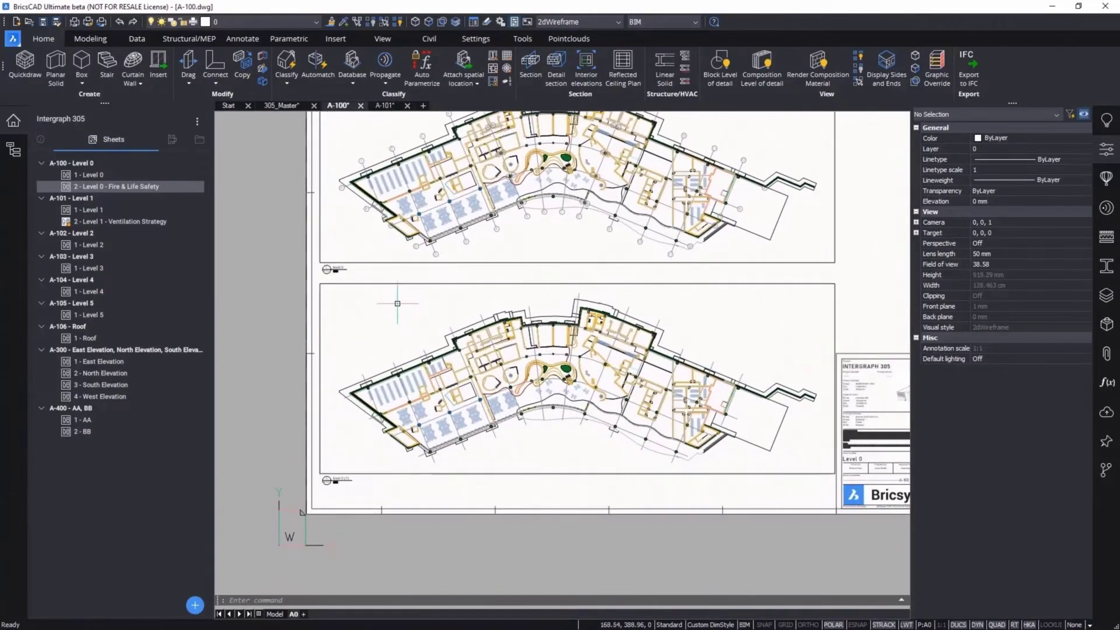
{"action": "left_click", "coordinate": [193, 138]}
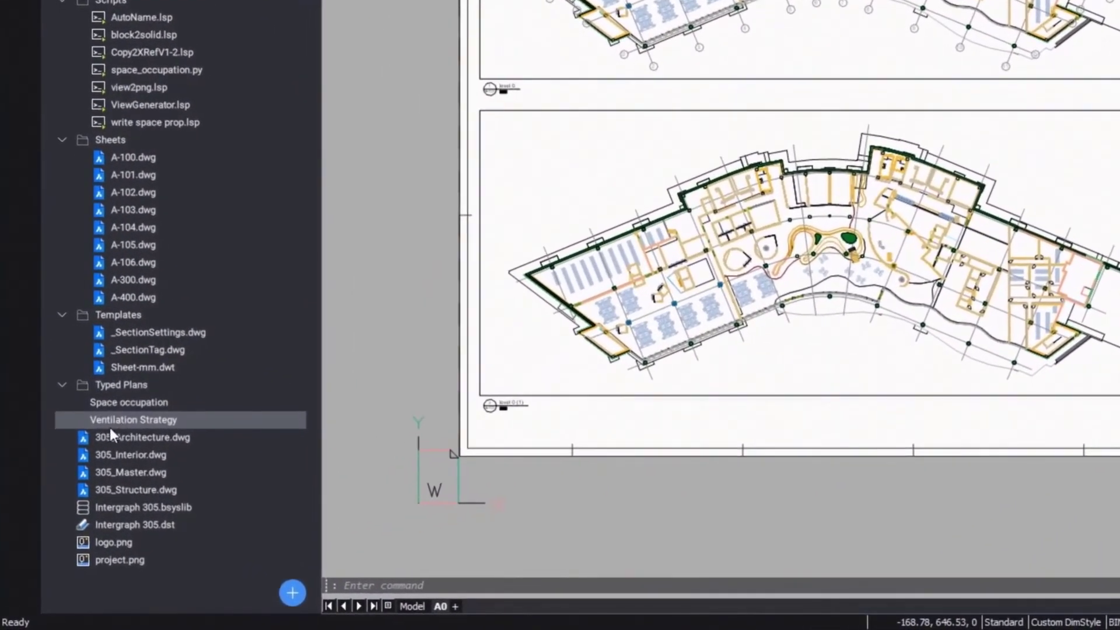
{"action": "left_click", "coordinate": [292, 593]}
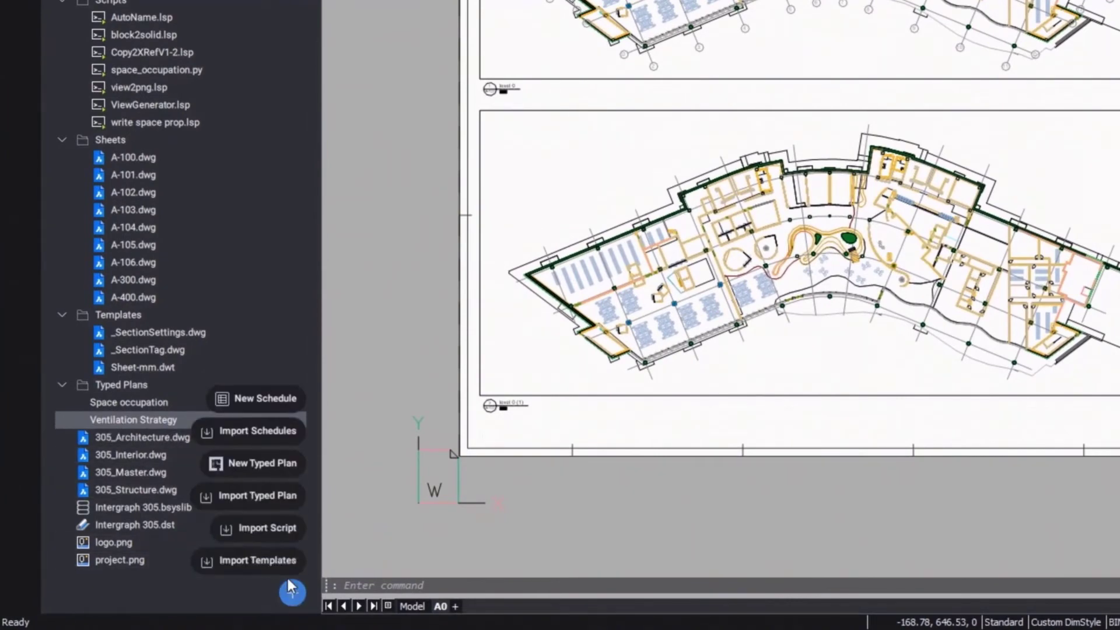
{"action": "left_click", "coordinate": [258, 496]}
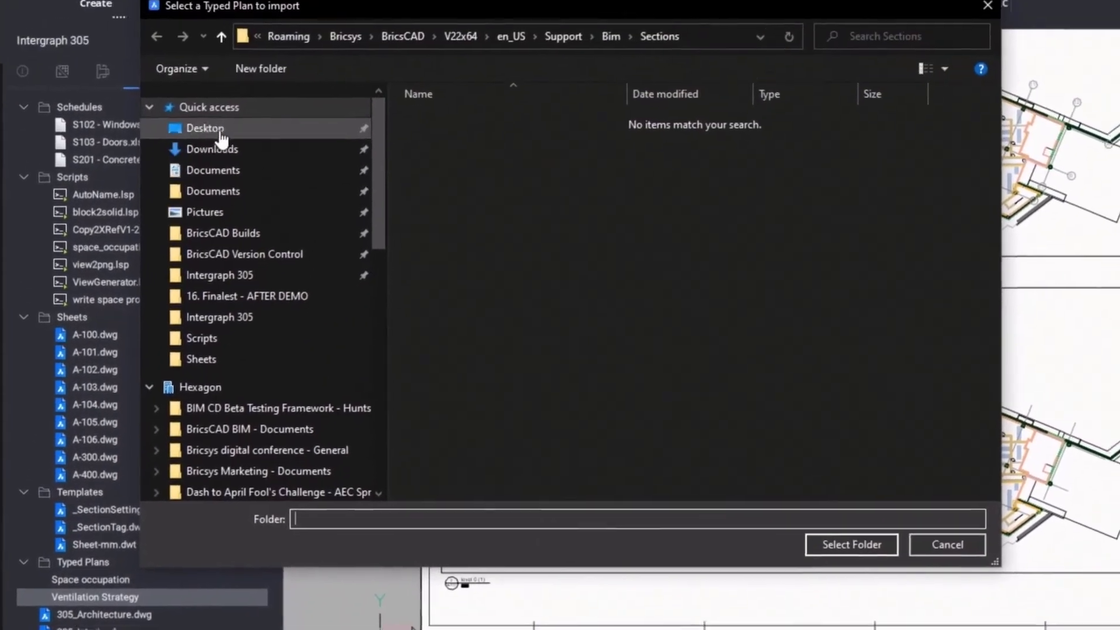
{"action": "left_click", "coordinate": [219, 137]}
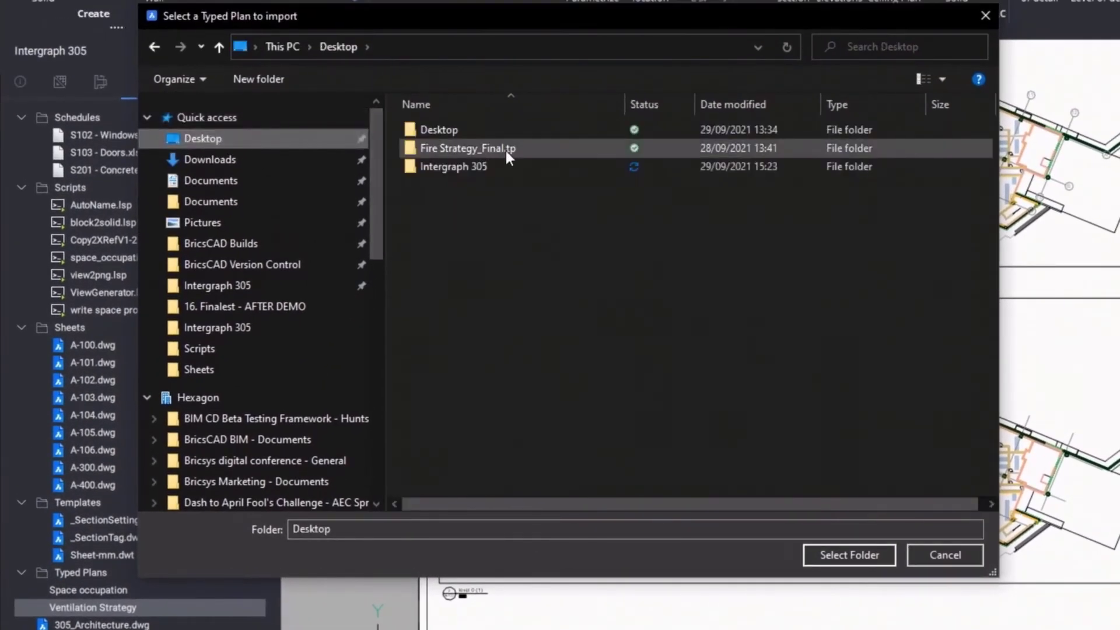
{"action": "left_click", "coordinate": [506, 149]}
{"action": "left_click", "coordinate": [854, 557]}
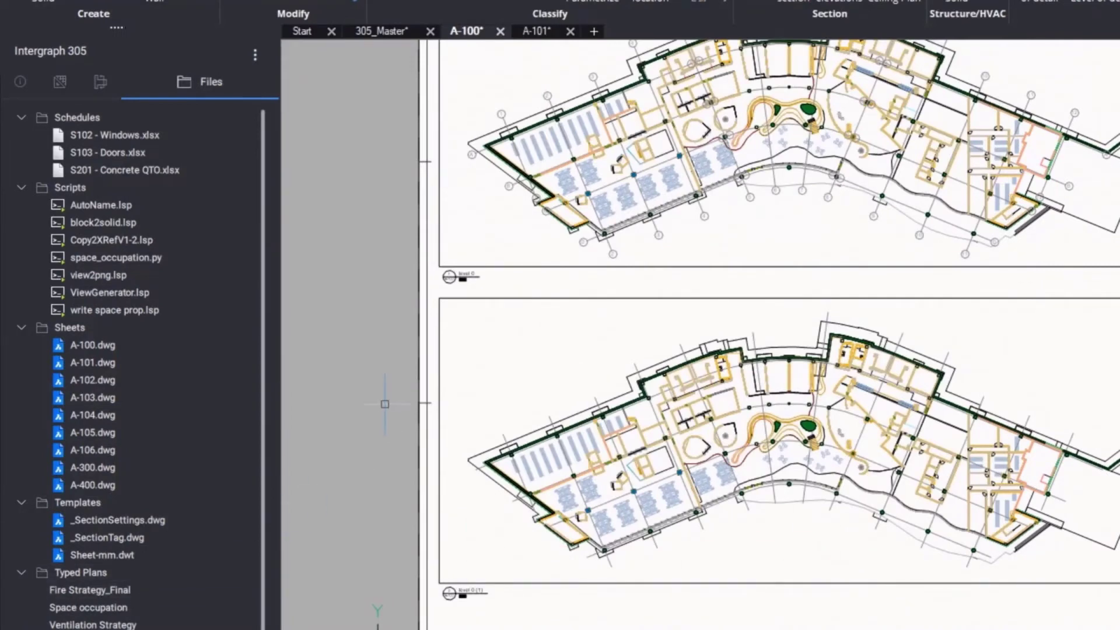
Set the drawing customization of the lower level 0 viewport to Fire Strategy_Final and update its section.
{"action": "left_click", "coordinate": [439, 309]}
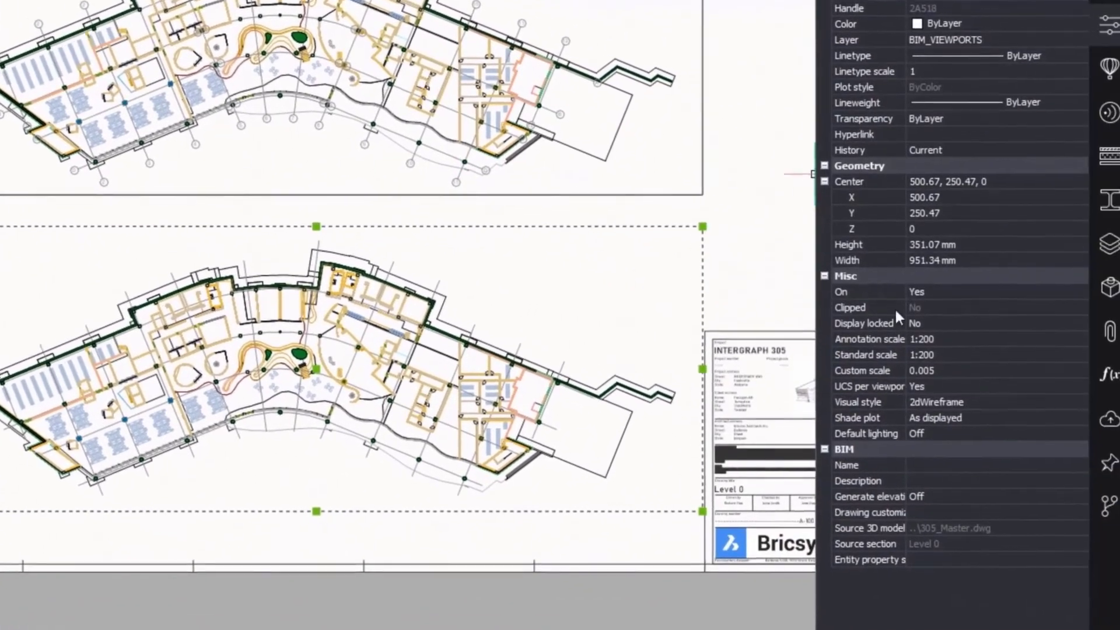
{"action": "left_click", "coordinate": [968, 508]}
{"action": "left_click", "coordinate": [968, 508]}
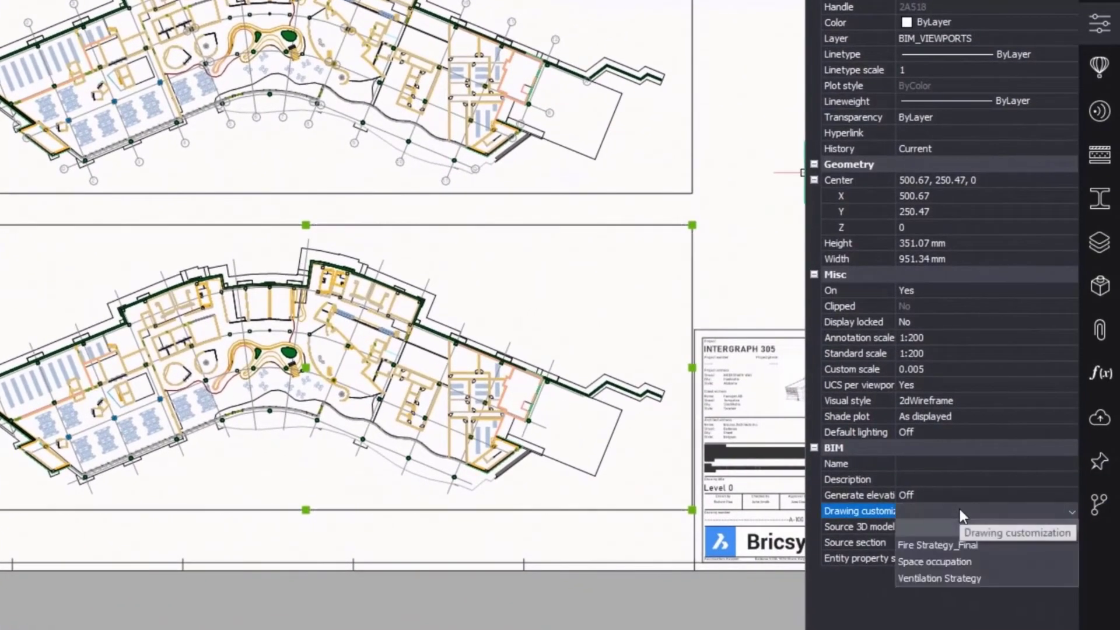
{"action": "left_click", "coordinate": [964, 546]}
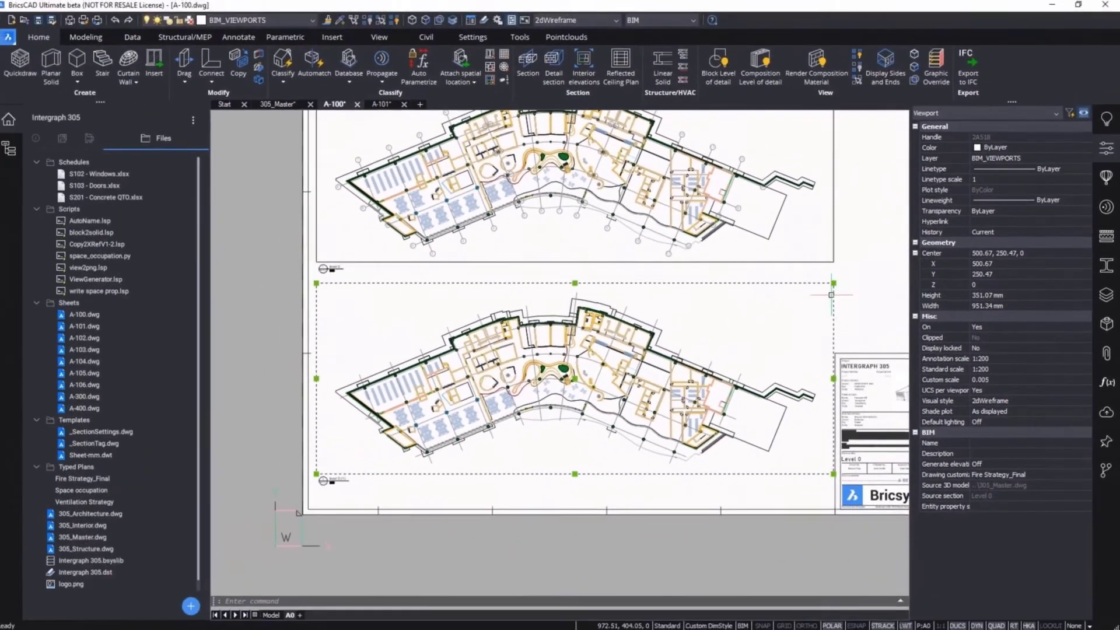
{"action": "mouse_move", "coordinate": [833, 295]}
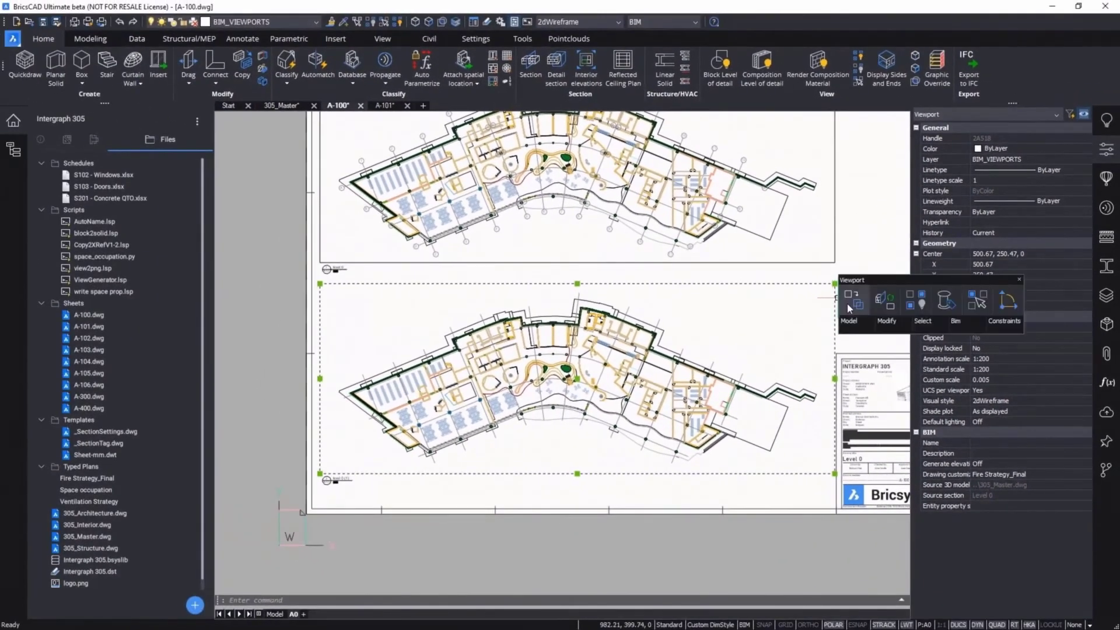
{"action": "key", "text": "Escape"}
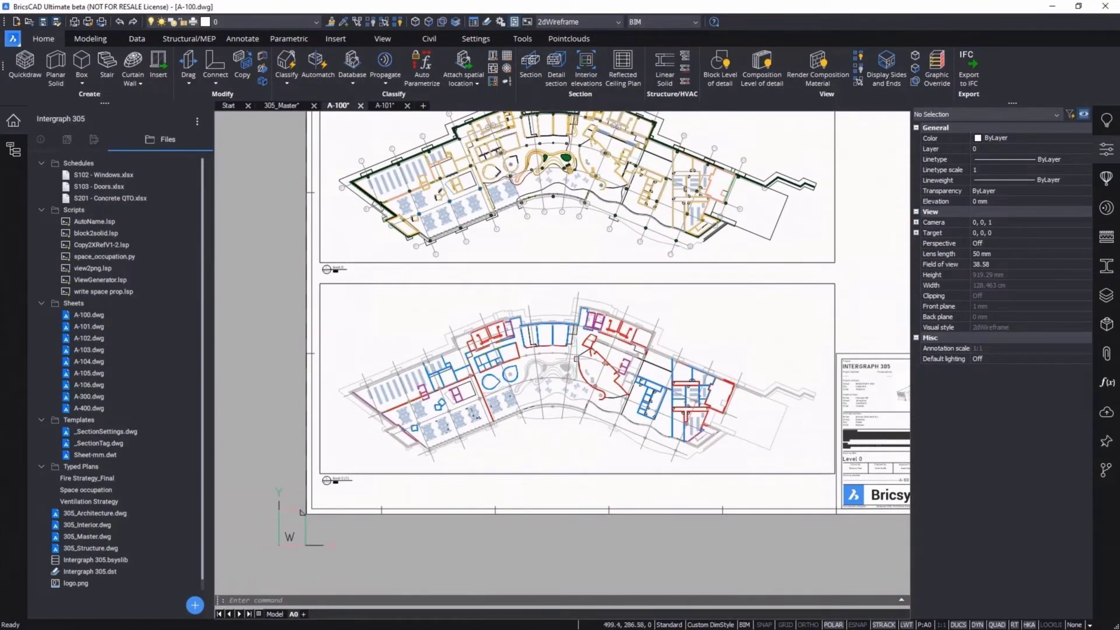
Examine the wall colors of the updated fire strategy plan across the level 0 rooms.
{"action": "scroll", "coordinate": [474, 372], "scroll_direction": "up", "scroll_amount": 8}
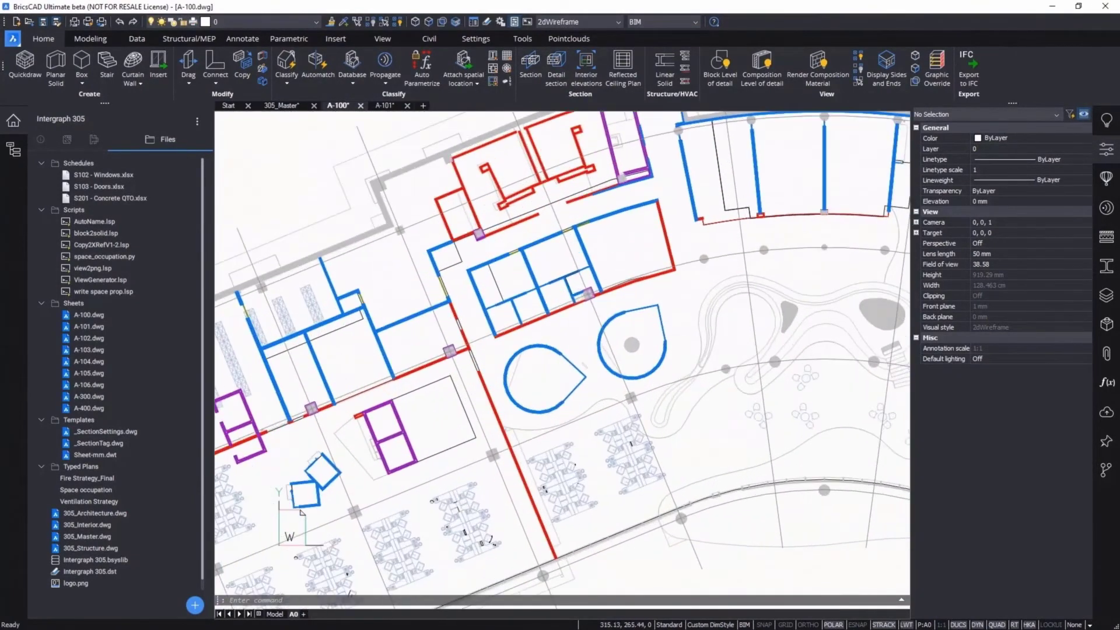
{"action": "scroll", "coordinate": [457, 309], "scroll_direction": "up", "scroll_amount": 2}
{"action": "middle_click_drag", "start_coordinate": [525, 315], "coordinate": [754, 254]}
{"action": "middle_click_drag", "start_coordinate": [462, 324], "coordinate": [669, 240]}
{"action": "scroll", "coordinate": [426, 418], "scroll_direction": "up", "scroll_amount": 1}
{"action": "scroll", "coordinate": [426, 419], "scroll_direction": "up", "scroll_amount": 3}
{"action": "scroll", "coordinate": [426, 419], "scroll_direction": "down", "scroll_amount": 2}
{"action": "middle_click_drag", "start_coordinate": [761, 262], "coordinate": [332, 403]}
{"action": "scroll", "coordinate": [591, 275], "scroll_direction": "down", "scroll_amount": 10}
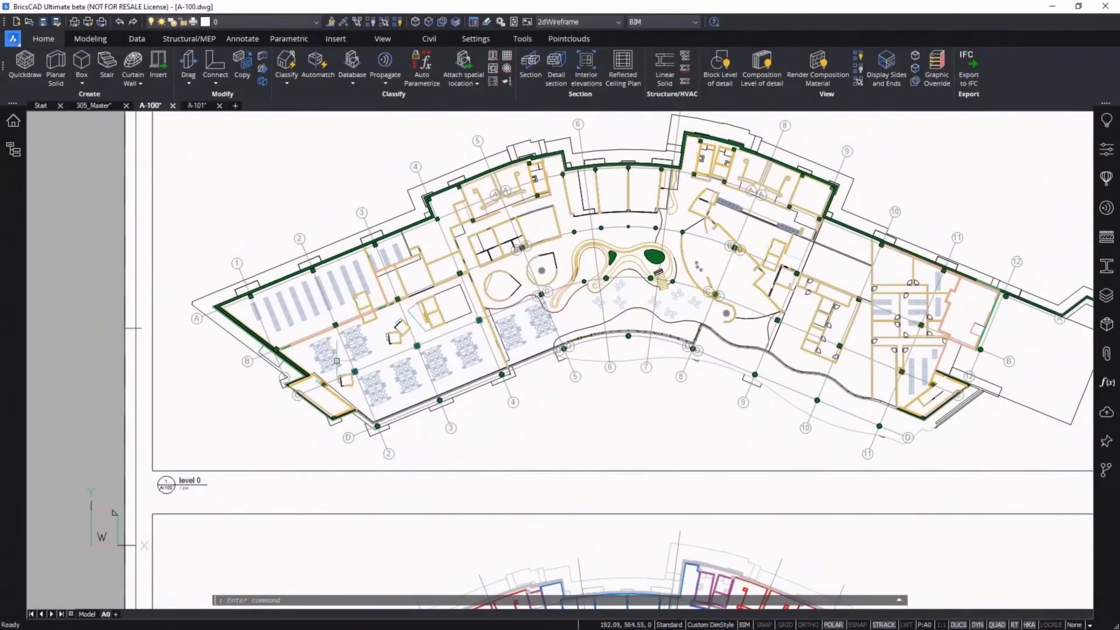
Tag the elements of the upper level 0 plan viewport automatically.
{"action": "left_click", "coordinate": [243, 38]}
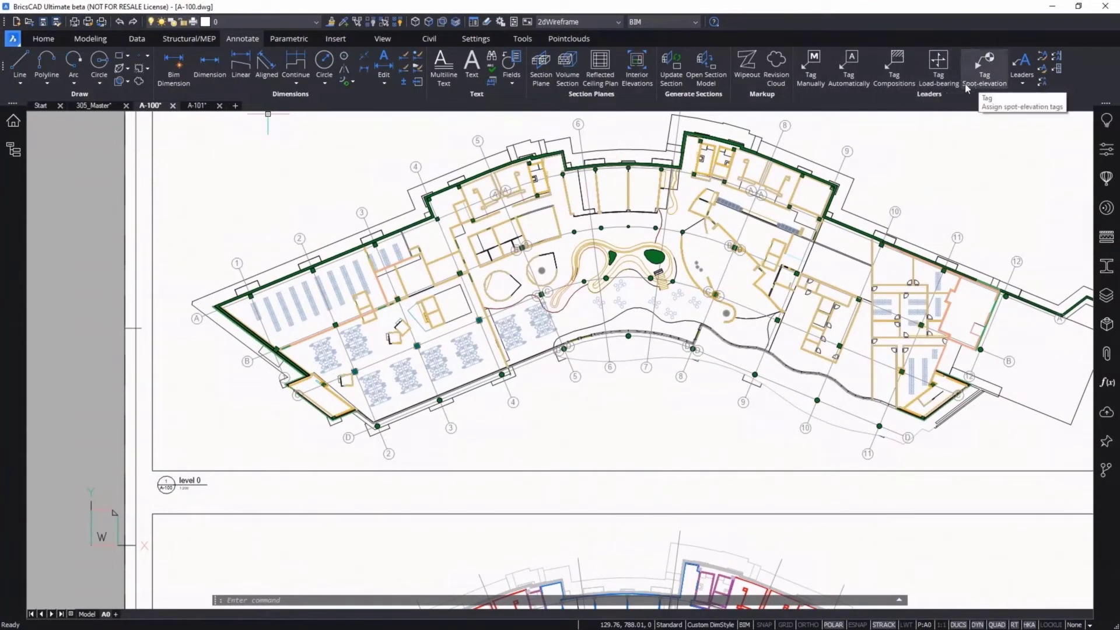
{"action": "left_click", "coordinate": [850, 87]}
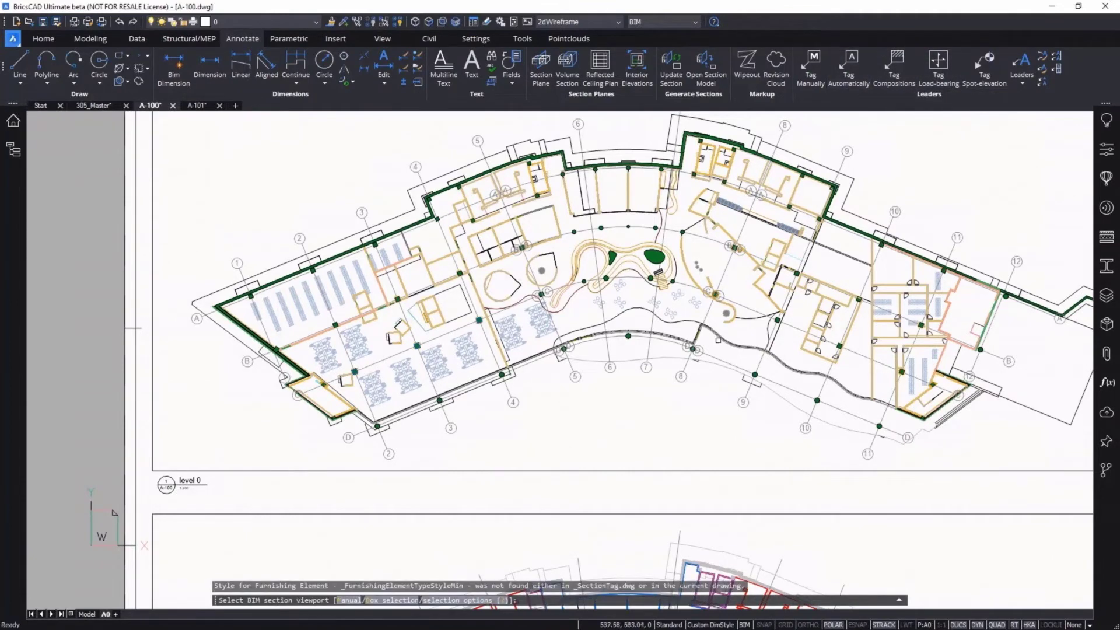
{"action": "left_click", "coordinate": [651, 470]}
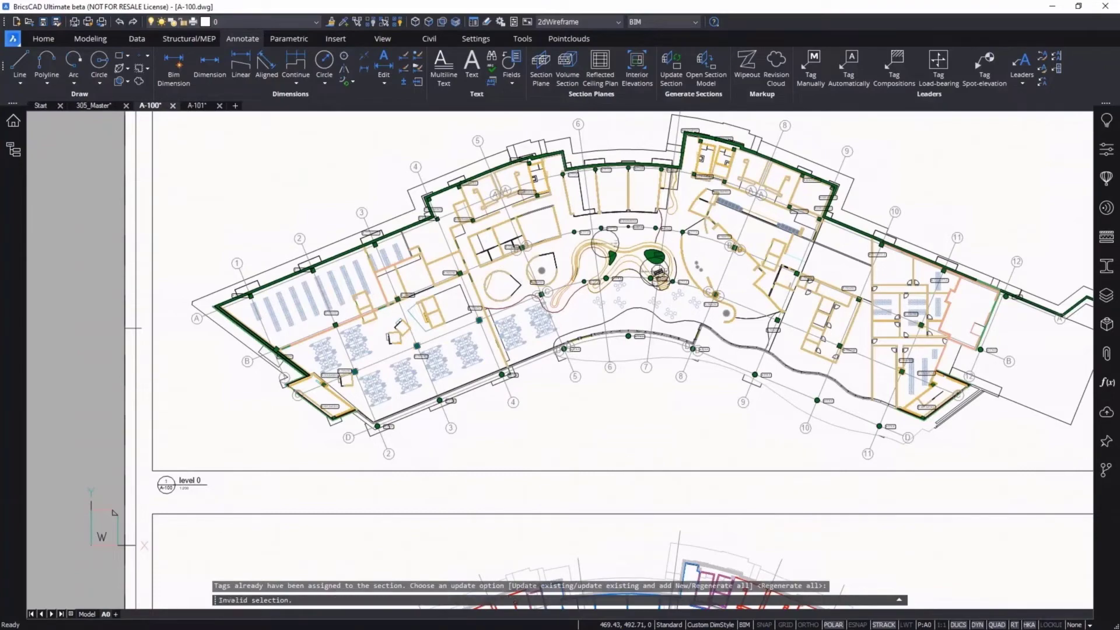
{"action": "left_click", "coordinate": [643, 440]}
Manually tag the round concrete column on grid line 3 using the boxed tag type with ID, material, diameter and length.
{"action": "scroll", "coordinate": [442, 402], "scroll_direction": "up", "scroll_amount": 6}
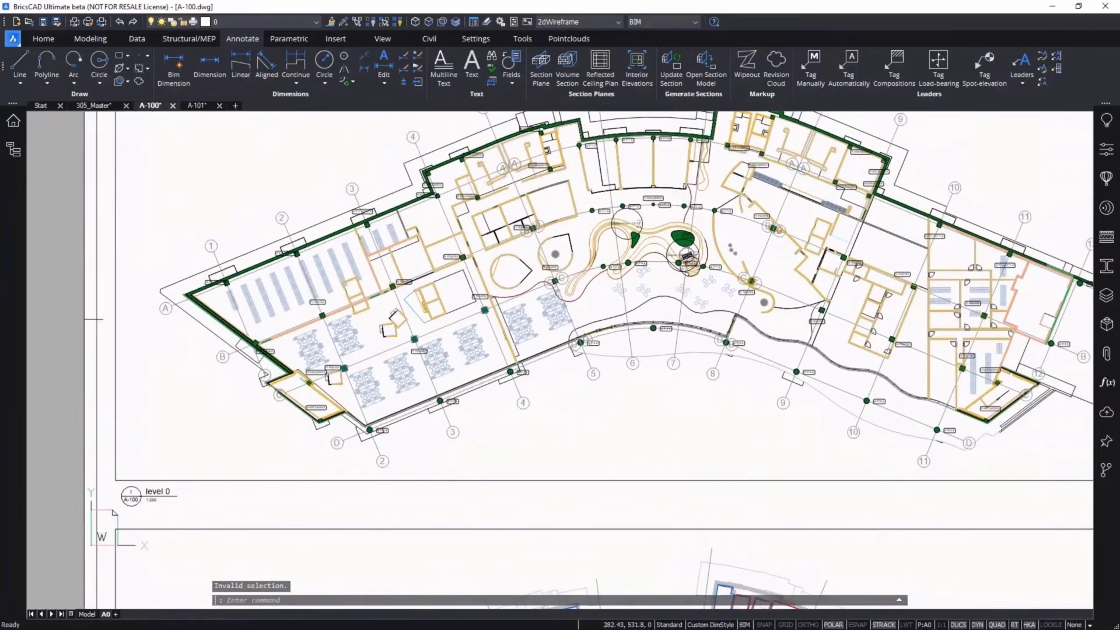
{"action": "scroll", "coordinate": [463, 394], "scroll_direction": "up", "scroll_amount": 1}
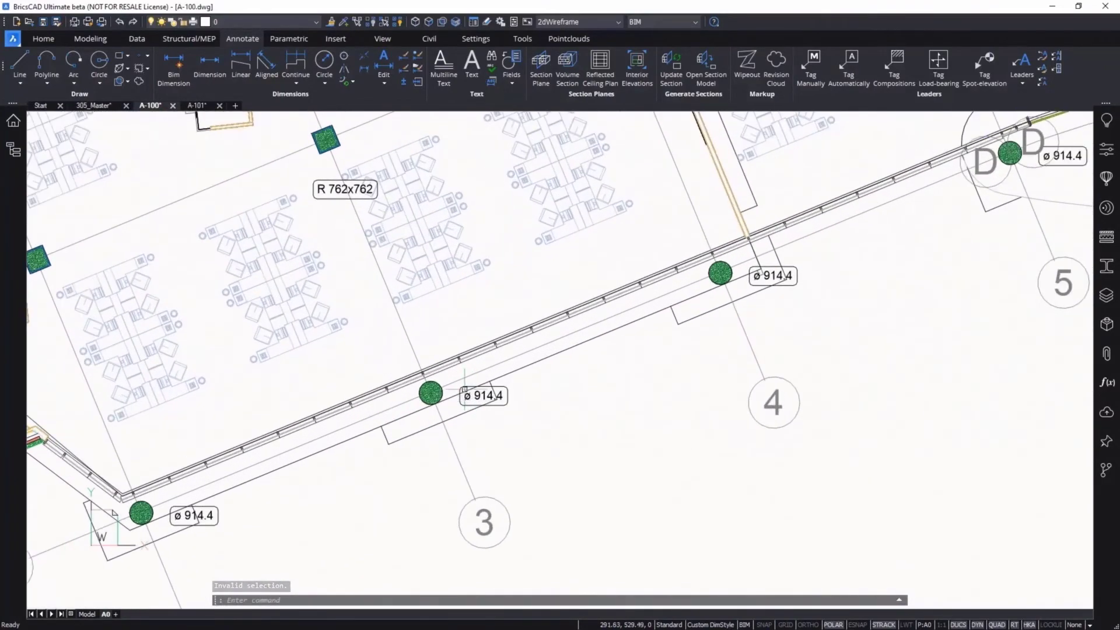
{"action": "scroll", "coordinate": [460, 394], "scroll_direction": "up", "scroll_amount": 3}
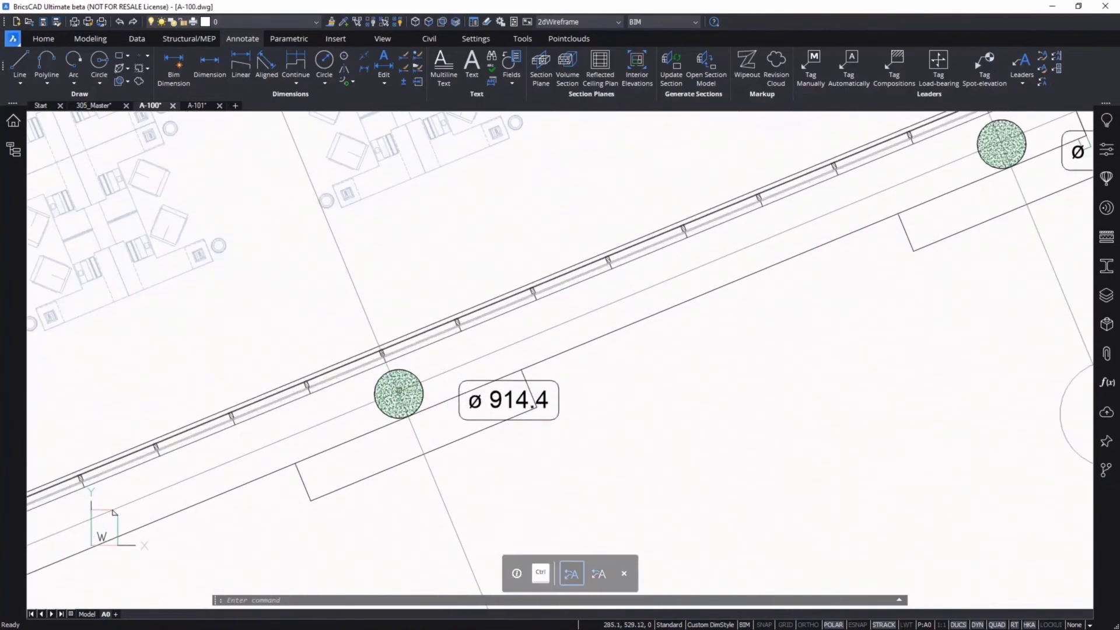
{"action": "middle_click_drag", "start_coordinate": [404, 388], "coordinate": [430, 376]}
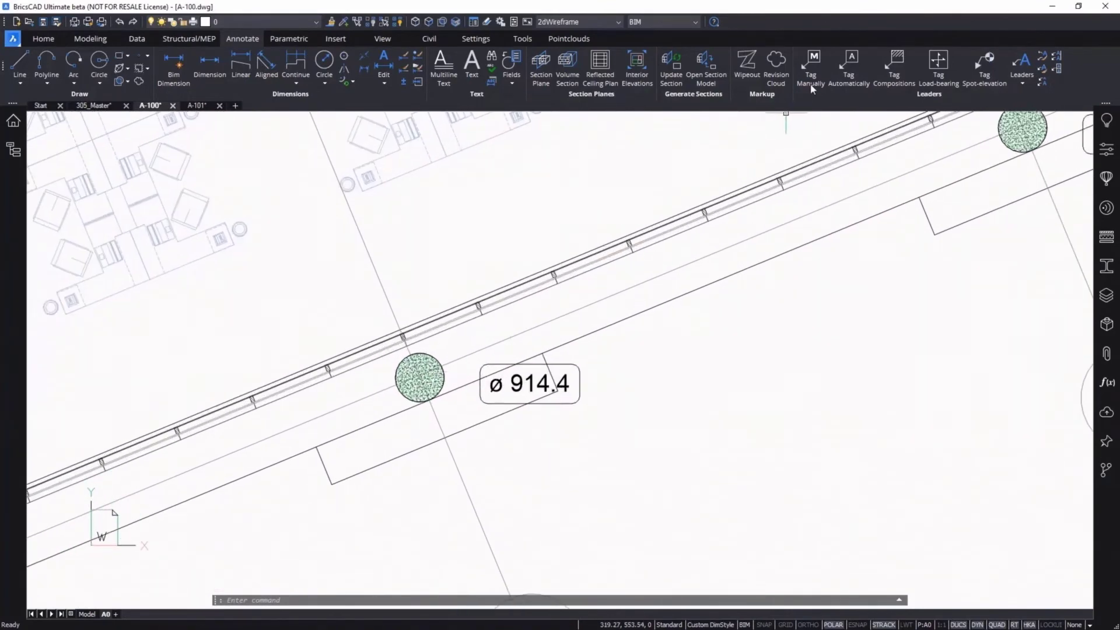
{"action": "left_click", "coordinate": [818, 75]}
{"action": "left_click", "coordinate": [442, 374]}
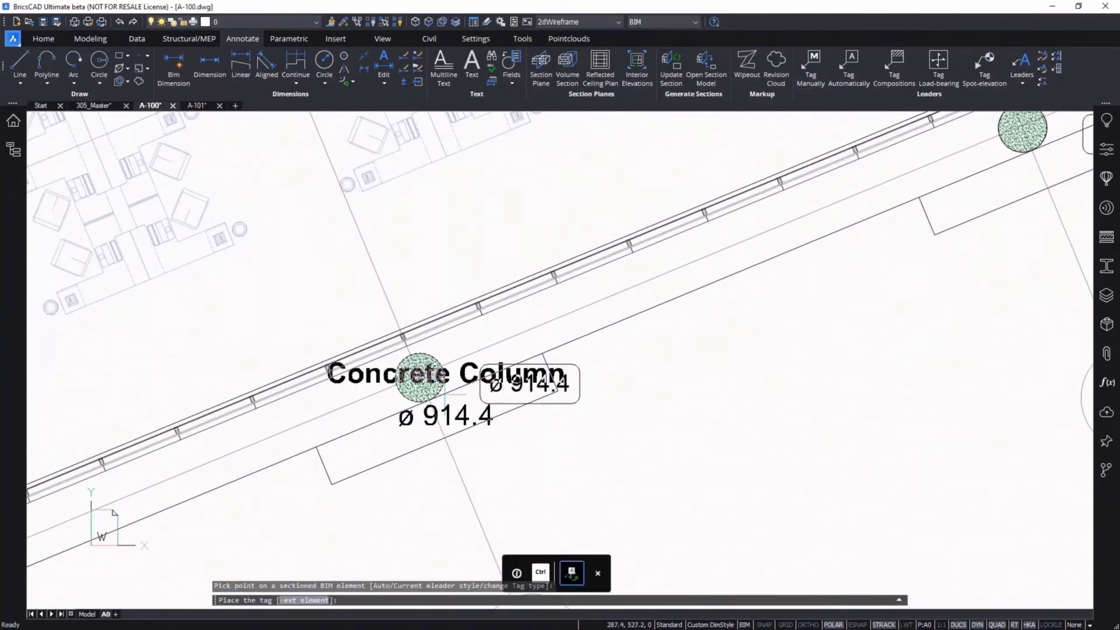
{"action": "mouse_move", "coordinate": [576, 466]}
{"action": "middle_mouse_down"}
{"action": "mouse_move", "coordinate": [601, 456]}
{"action": "mouse_move", "coordinate": [606, 403]}
{"action": "middle_mouse_up"}
{"action": "left_click", "coordinate": [589, 402]}
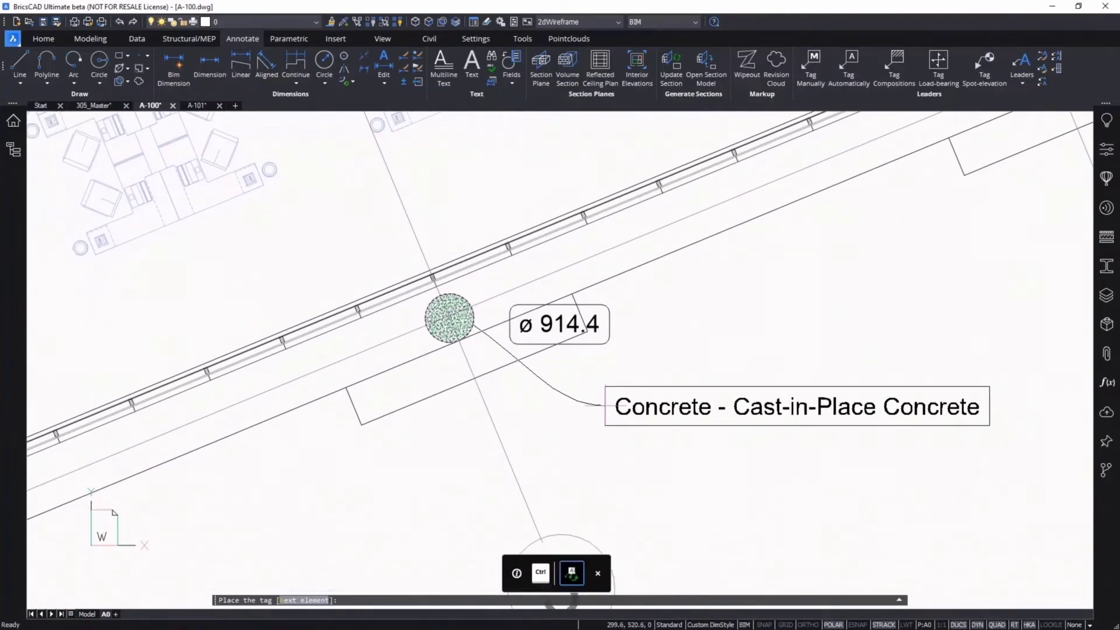
{"action": "key", "text": "ctrl"}
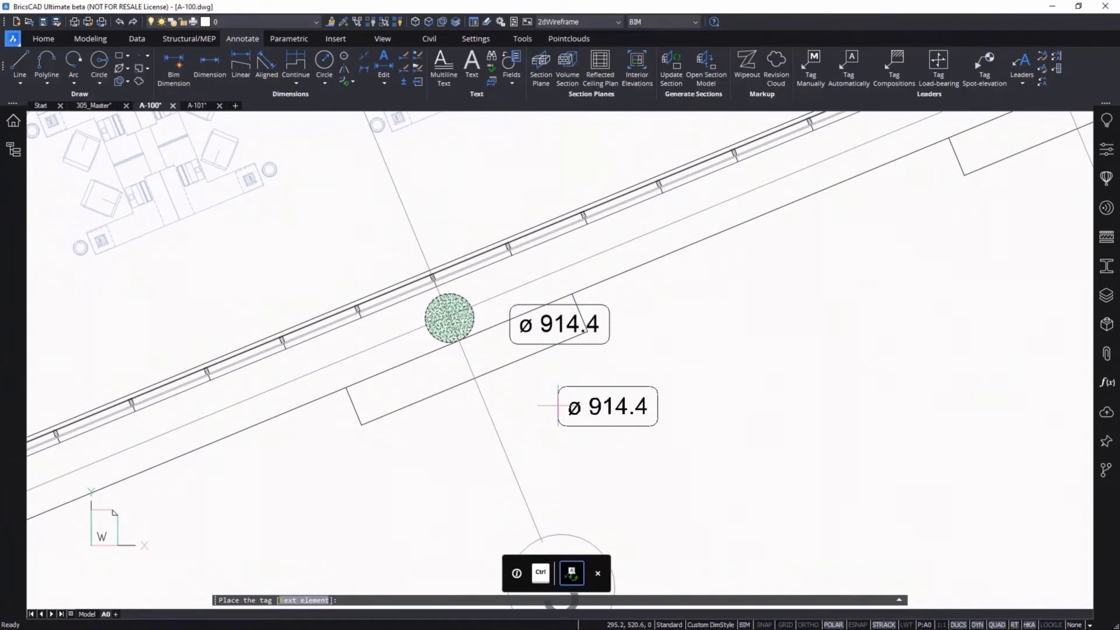
{"action": "key", "text": "ctrl"}
{"action": "left_click", "coordinate": [517, 420]}
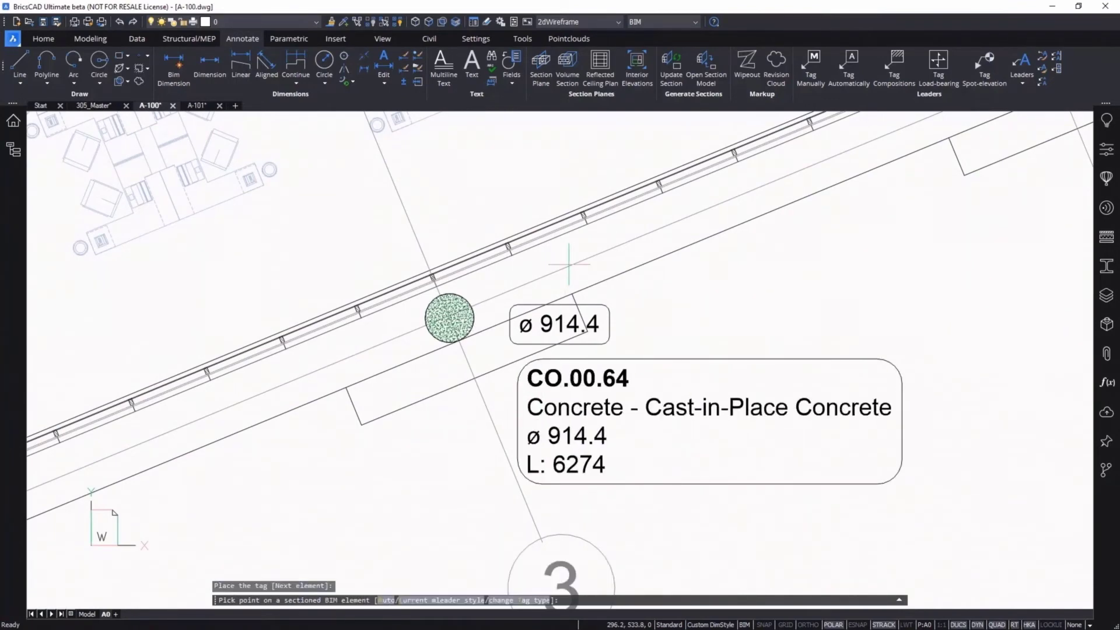
{"action": "key", "text": "Escape"}
Manually tag the short interior wall below the small niche with a wall-aligned leader tag showing its wall type.
{"action": "scroll", "coordinate": [569, 265], "scroll_direction": "down", "scroll_amount": 5}
{"action": "mouse_move", "coordinate": [587, 213]}
{"action": "middle_mouse_down"}
{"action": "mouse_move", "coordinate": [623, 531]}
{"action": "mouse_move", "coordinate": [593, 537]}
{"action": "mouse_move", "coordinate": [607, 337]}
{"action": "middle_mouse_up"}
{"action": "scroll", "coordinate": [516, 328], "scroll_direction": "up", "scroll_amount": 4}
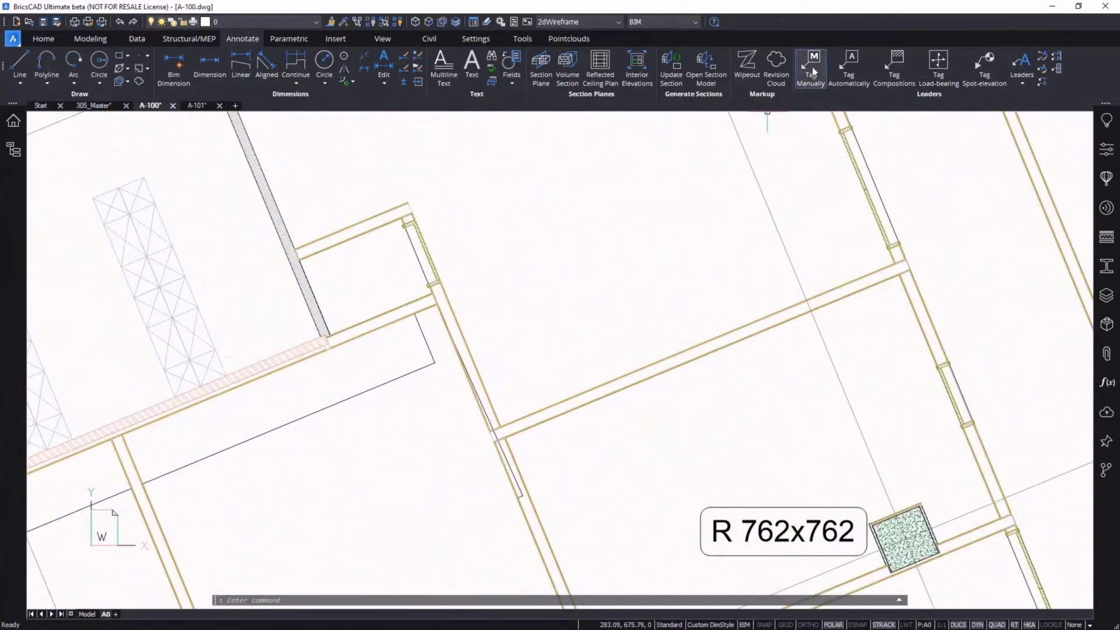
{"action": "left_click", "coordinate": [812, 69]}
{"action": "left_click", "coordinate": [459, 342]}
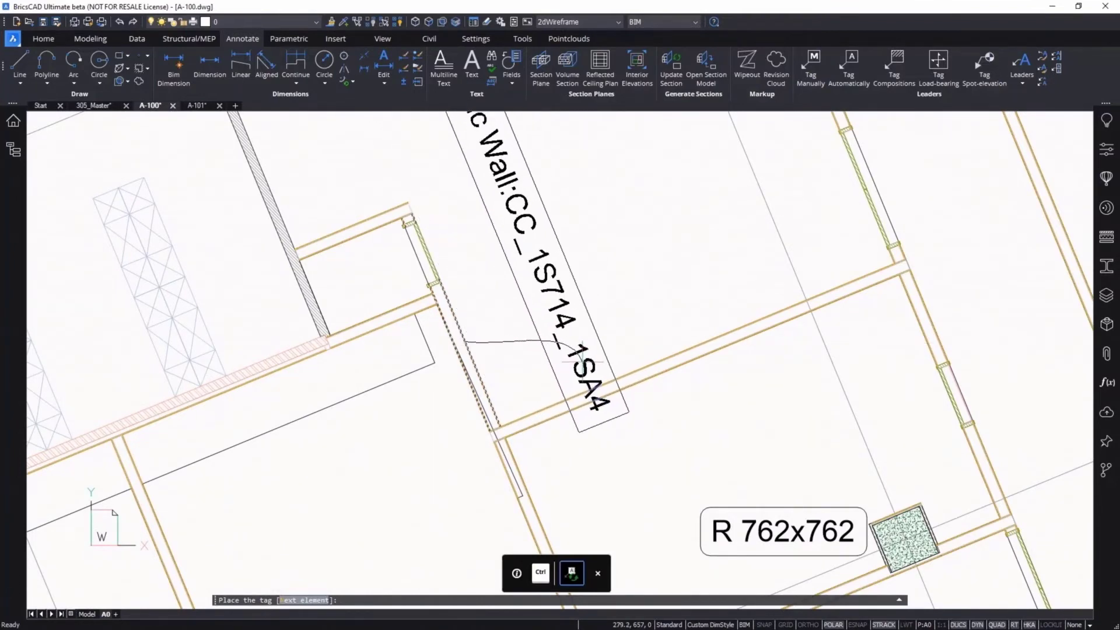
{"action": "left_click", "coordinate": [536, 319]}
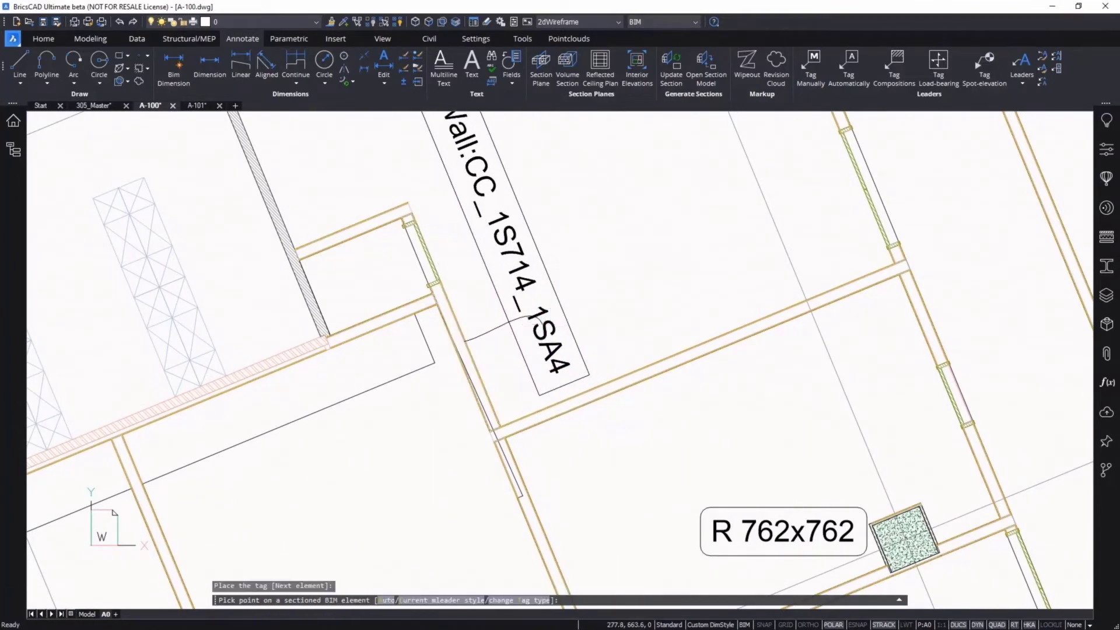
Manually tag the short blue interior wall below the small niche in the fire strategy plan with its fire rating.
{"action": "scroll", "coordinate": [589, 432], "scroll_direction": "down", "scroll_amount": 5}
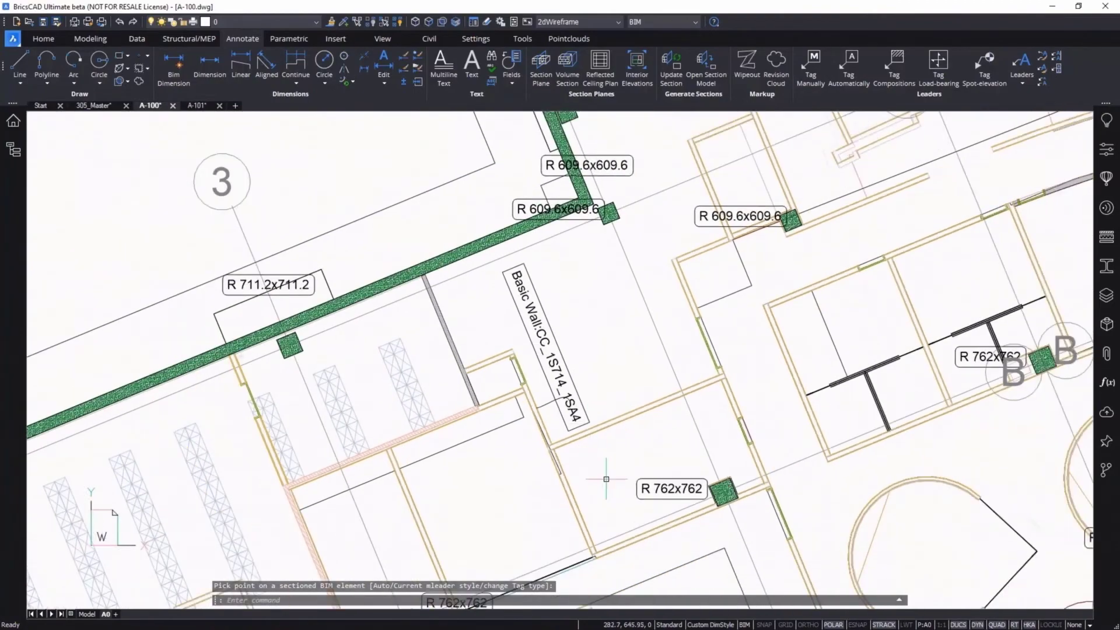
{"action": "middle_click_drag", "start_coordinate": [606, 489], "coordinate": [605, 142]}
{"action": "middle_click_drag", "start_coordinate": [605, 525], "coordinate": [605, 128]}
{"action": "middle_click_drag", "start_coordinate": [605, 583], "coordinate": [606, 122]}
{"action": "middle_click_drag", "start_coordinate": [554, 513], "coordinate": [599, 238]}
{"action": "scroll", "coordinate": [560, 291], "scroll_direction": "up", "scroll_amount": 2}
{"action": "scroll", "coordinate": [644, 269], "scroll_direction": "up", "scroll_amount": 1}
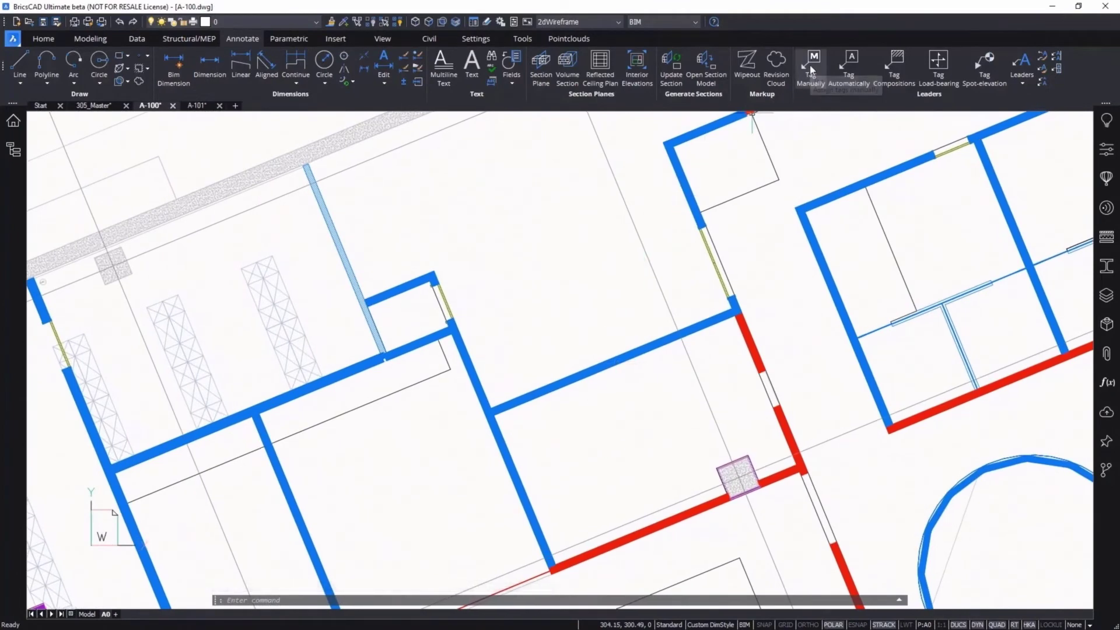
{"action": "left_click", "coordinate": [811, 68]}
{"action": "left_click", "coordinate": [469, 340]}
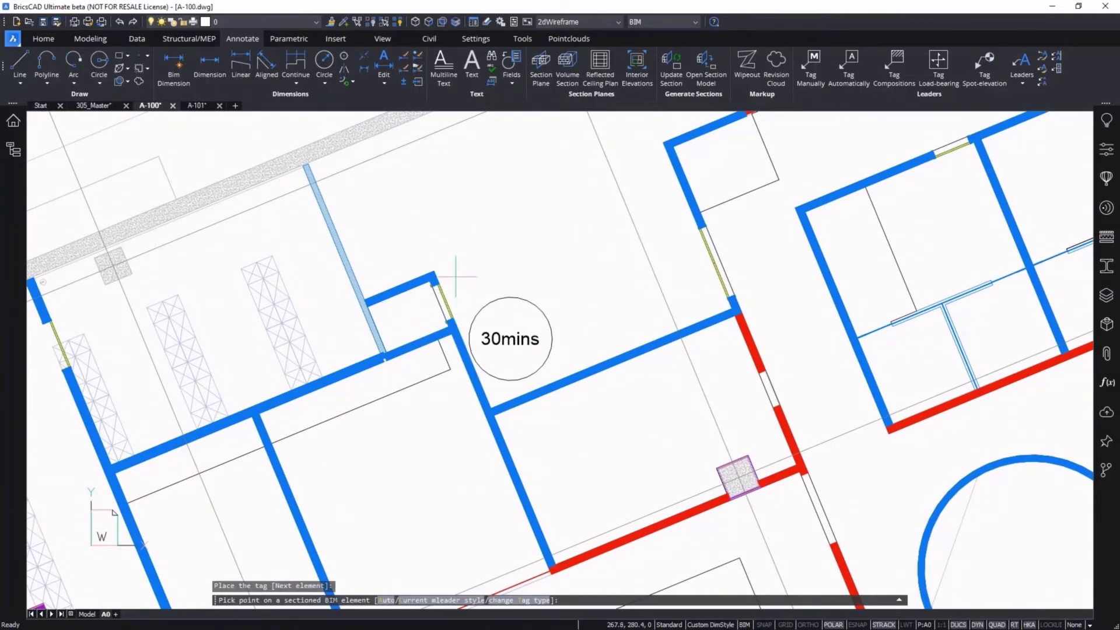
{"action": "key", "text": "Escape"}
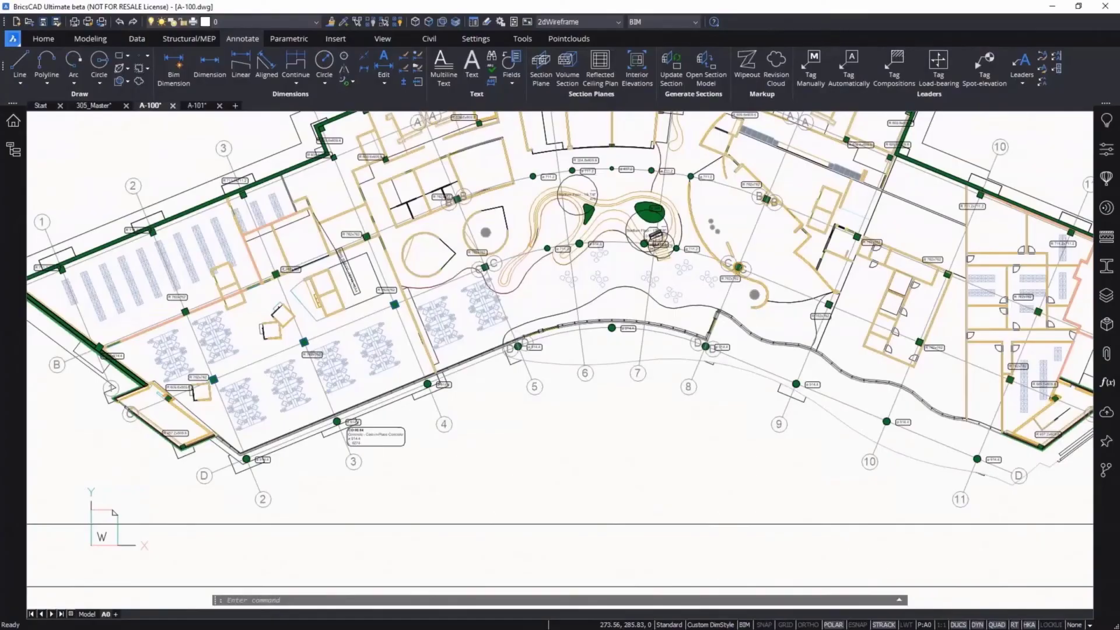
Start a BIM dimension aligned to the four-door wall of the small-room block near grid line 10 and select that wall.
{"action": "scroll", "coordinate": [559, 358], "scroll_direction": "up", "scroll_amount": 3}
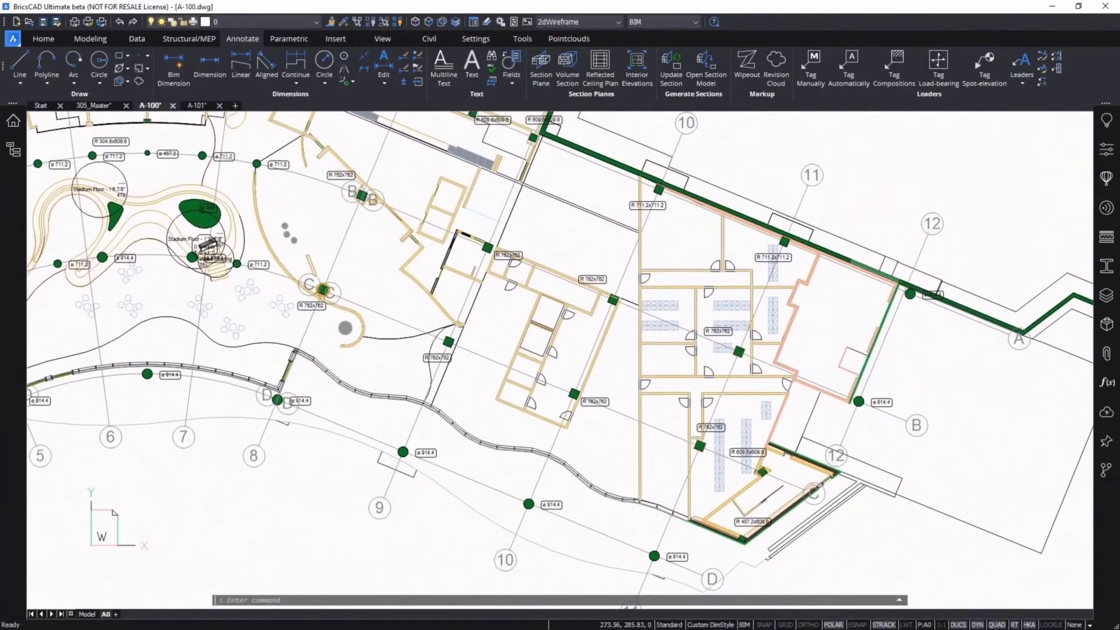
{"action": "scroll", "coordinate": [565, 469], "scroll_direction": "up", "scroll_amount": 1}
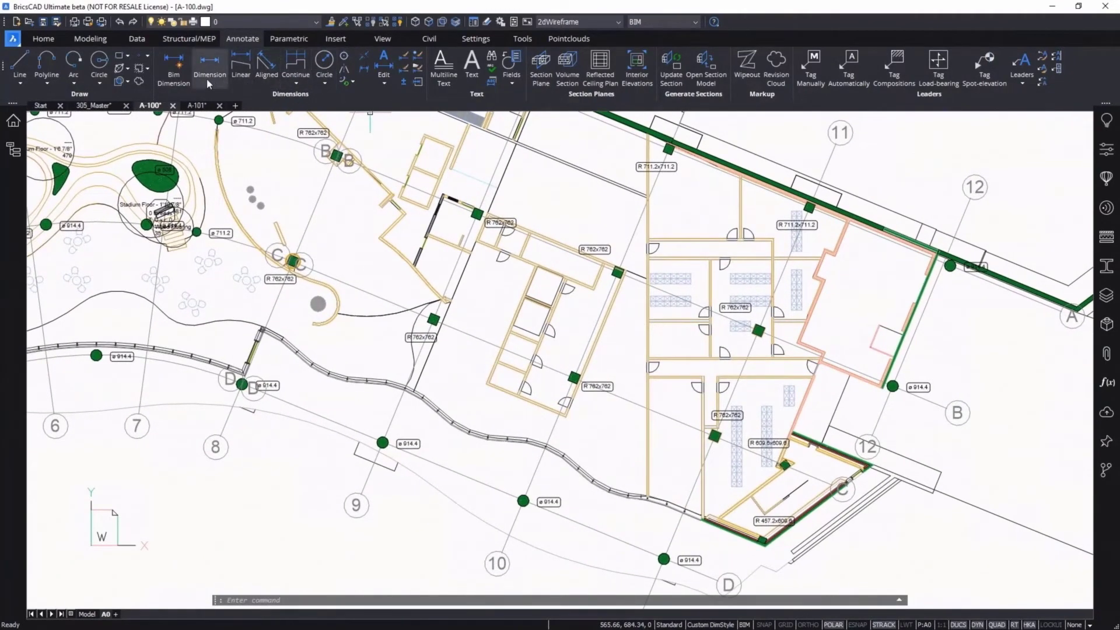
{"action": "key", "text": "ctrl+z"}
{"action": "scroll", "coordinate": [551, 317], "scroll_direction": "up", "scroll_amount": 6}
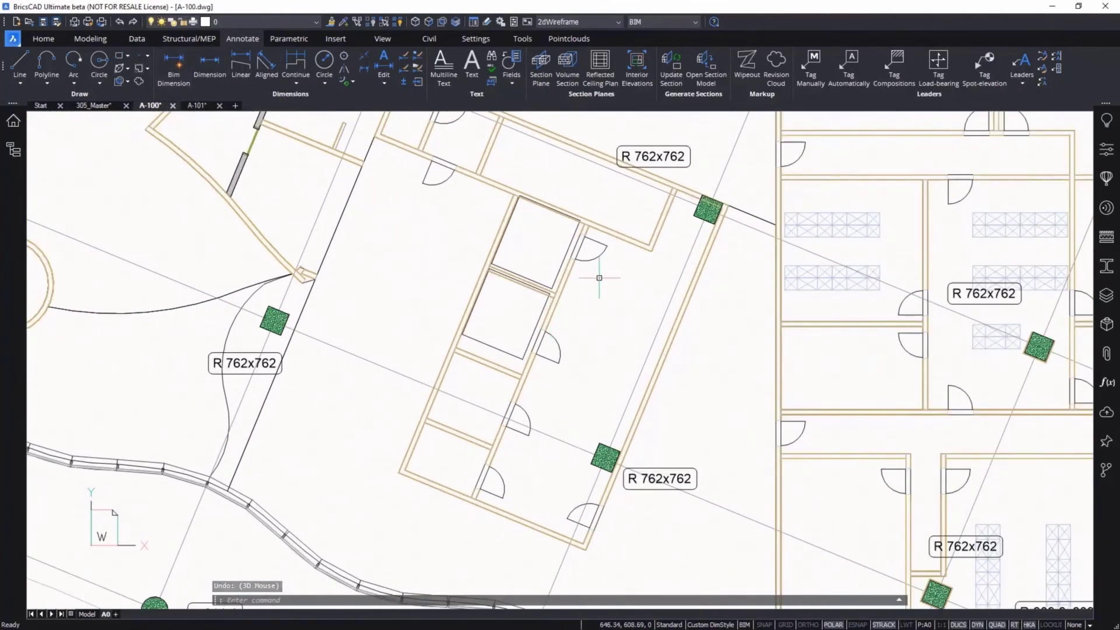
{"action": "left_click", "coordinate": [173, 69]}
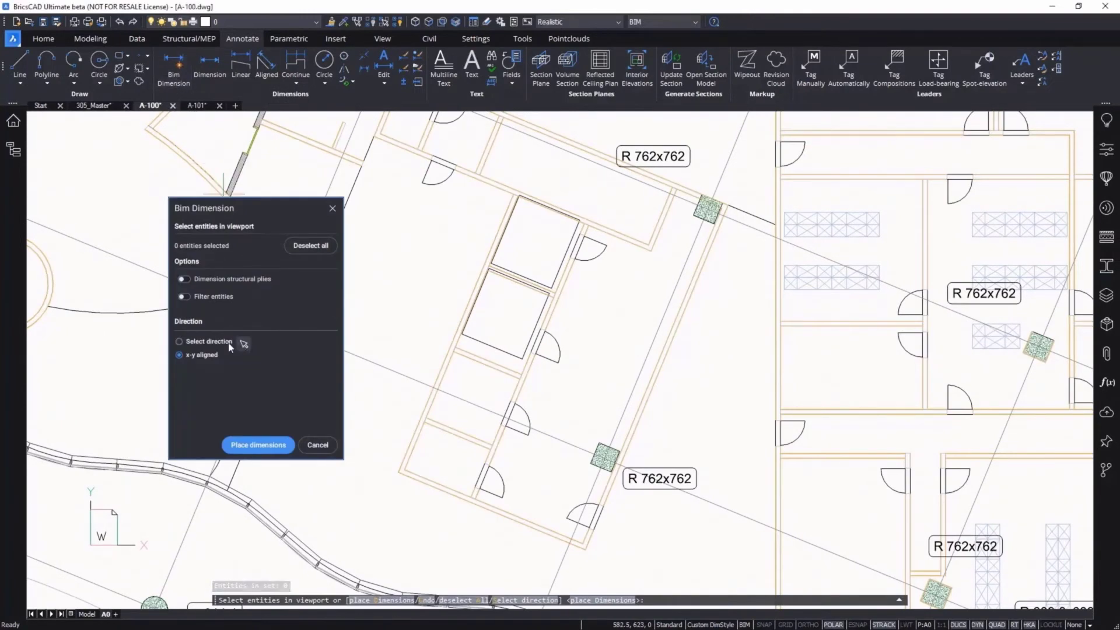
{"action": "left_click", "coordinate": [244, 344]}
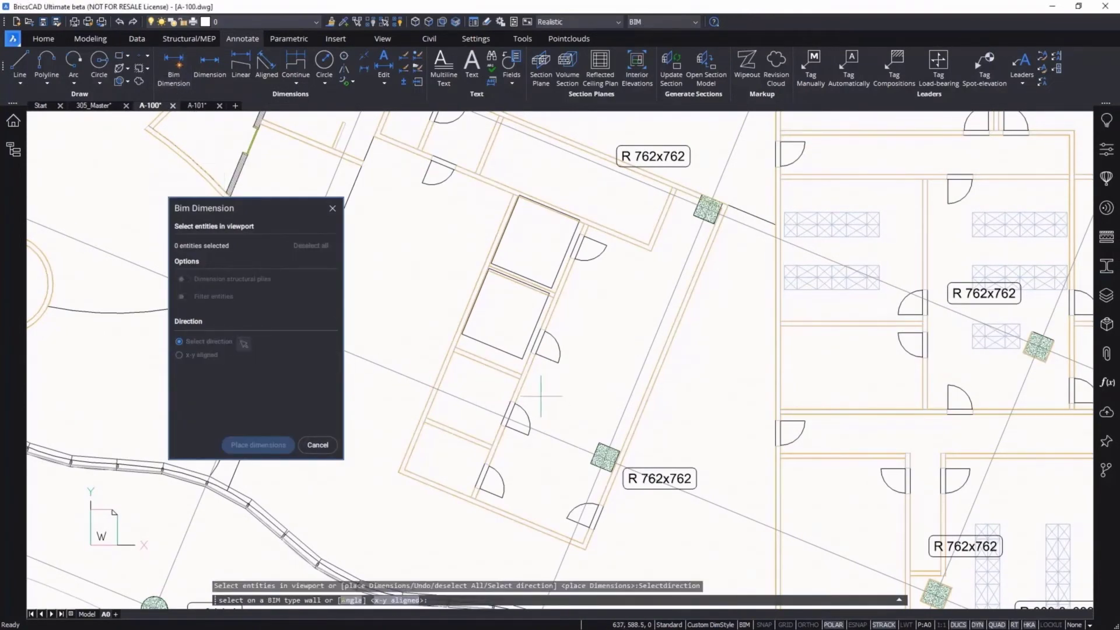
{"action": "left_click", "coordinate": [528, 364]}
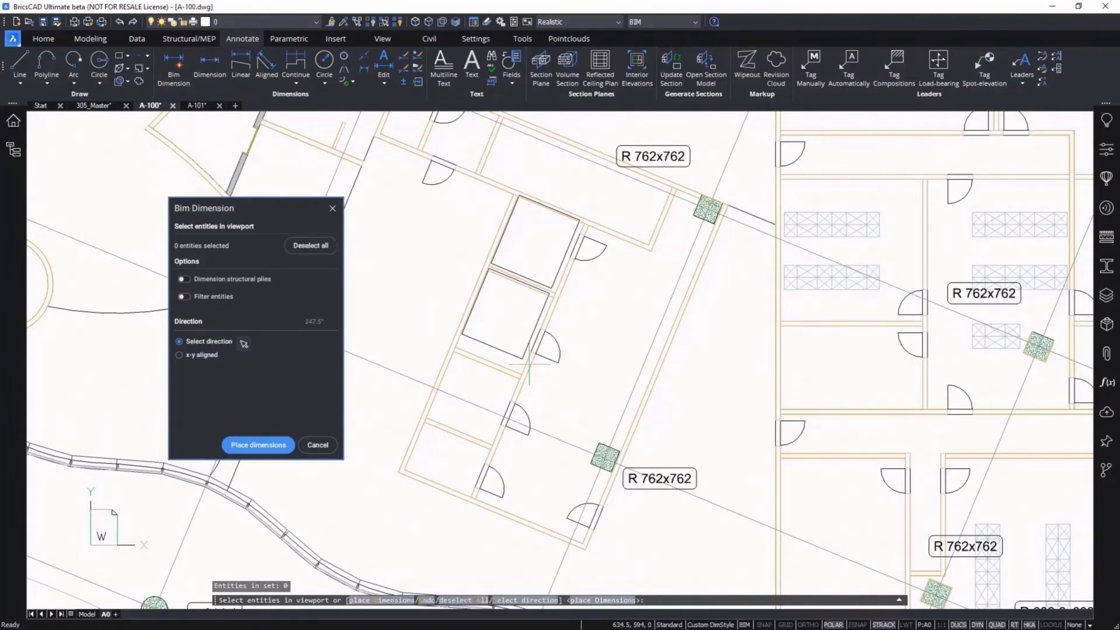
{"action": "left_click", "coordinate": [529, 365]}
{"action": "key", "text": "Return"}
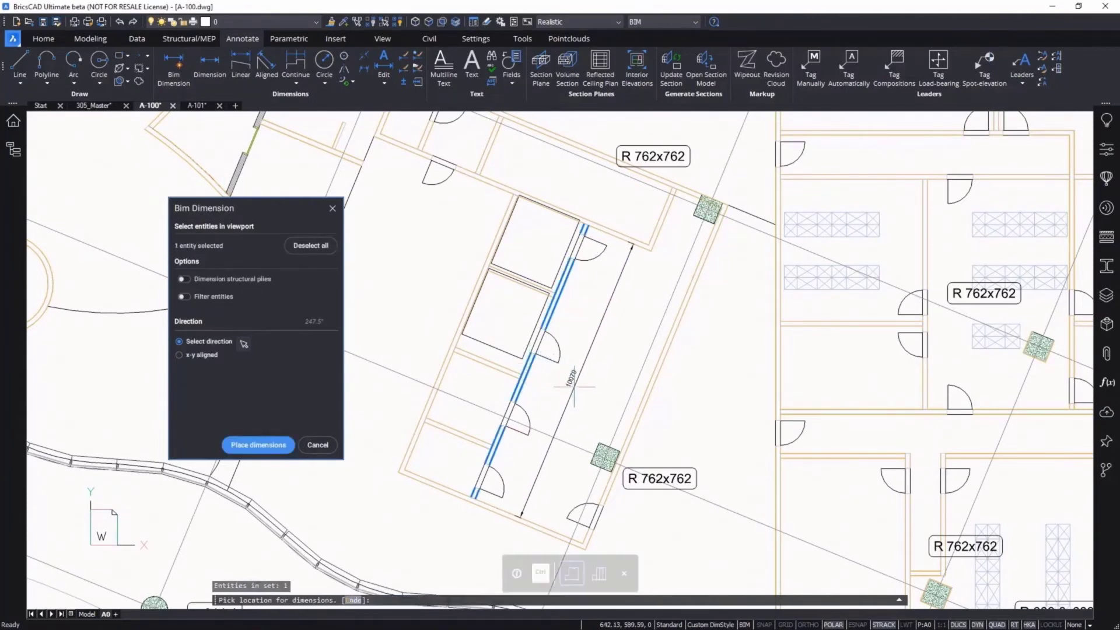
Preview the overall, adjoining-wall and door-opening dimension options on both sides of the selected wall.
{"action": "scroll", "coordinate": [582, 392], "scroll_direction": "up", "scroll_amount": 3}
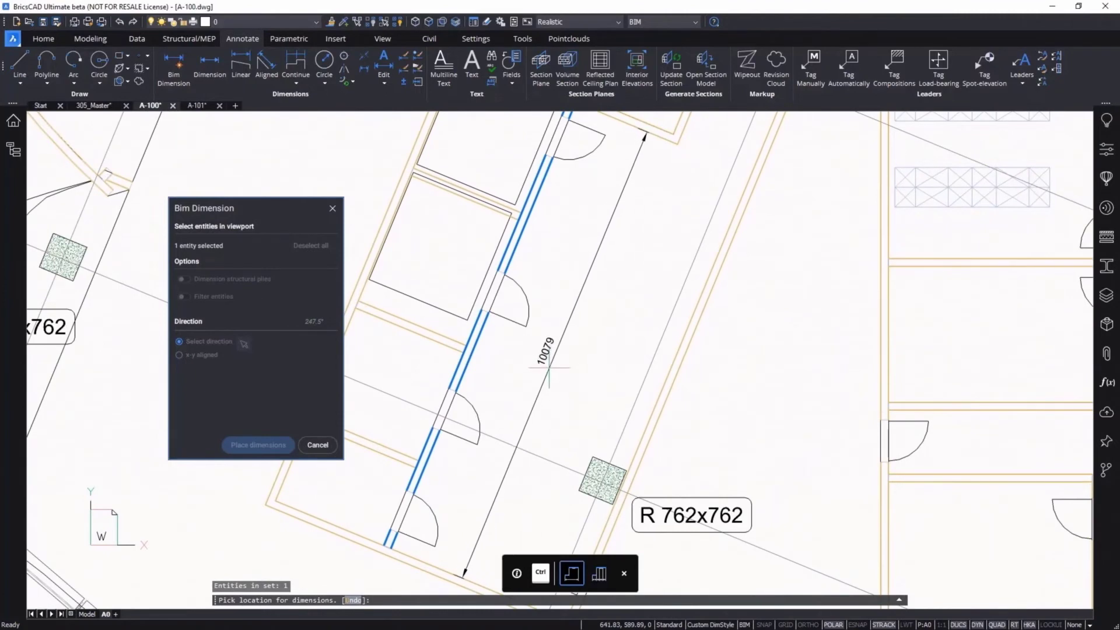
{"action": "key", "text": "ctrl"}
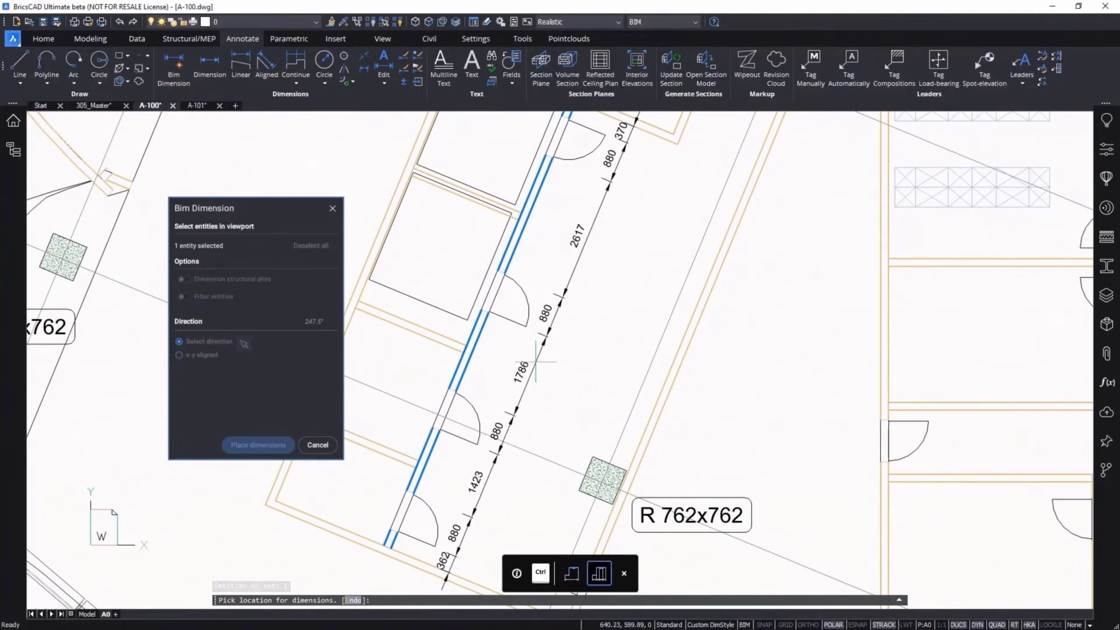
{"action": "scroll", "coordinate": [444, 513], "scroll_direction": "up", "scroll_amount": 5}
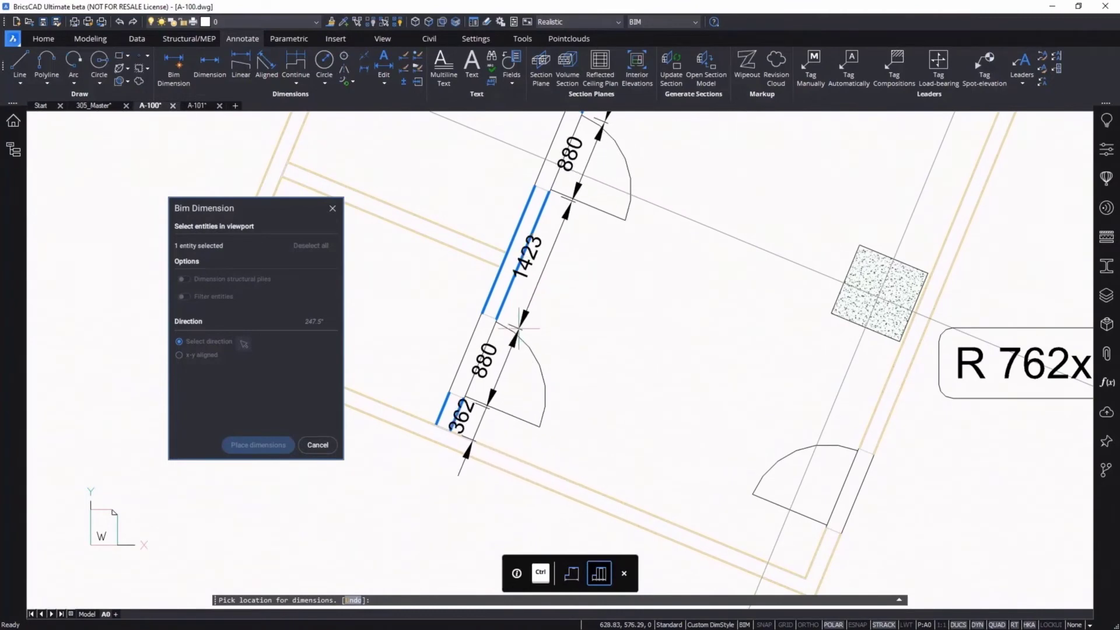
{"action": "key", "text": "ctrl"}
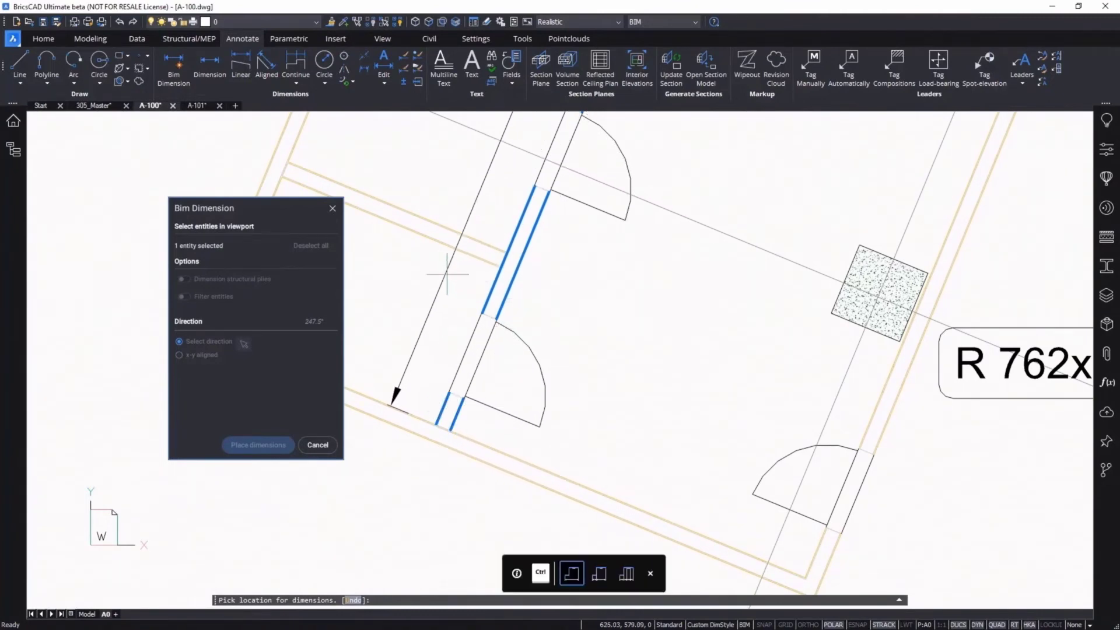
{"action": "scroll", "coordinate": [437, 269], "scroll_direction": "down", "scroll_amount": 3}
{"action": "middle_click_drag", "start_coordinate": [438, 269], "coordinate": [451, 371]}
{"action": "scroll", "coordinate": [452, 378], "scroll_direction": "down", "scroll_amount": 1}
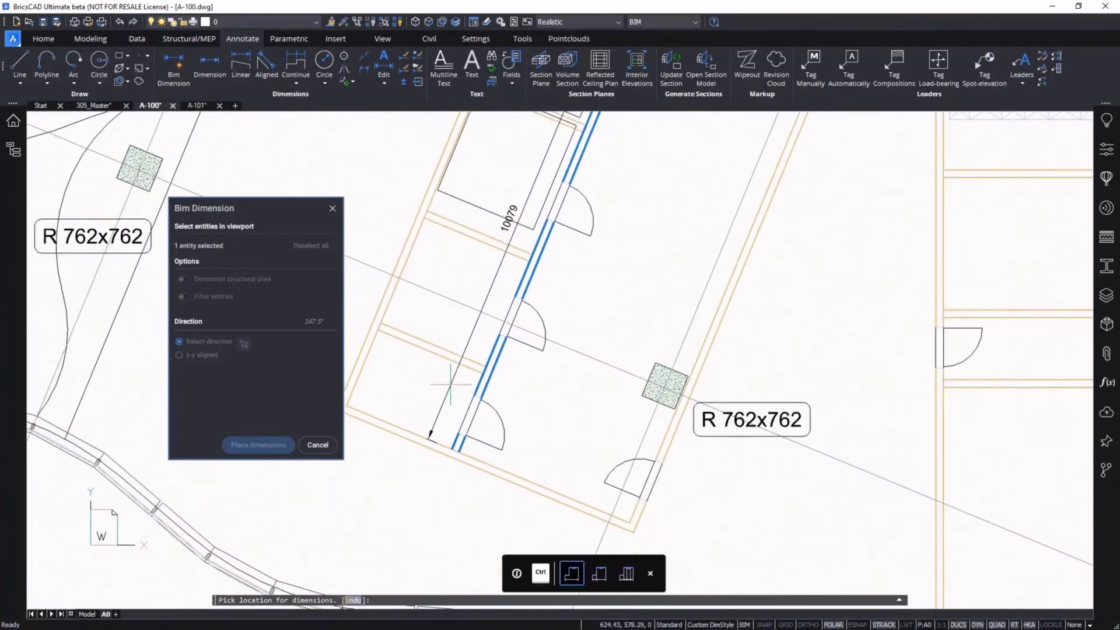
{"action": "key", "text": "ctrl"}
{"action": "scroll", "coordinate": [450, 385], "scroll_direction": "up", "scroll_amount": 5}
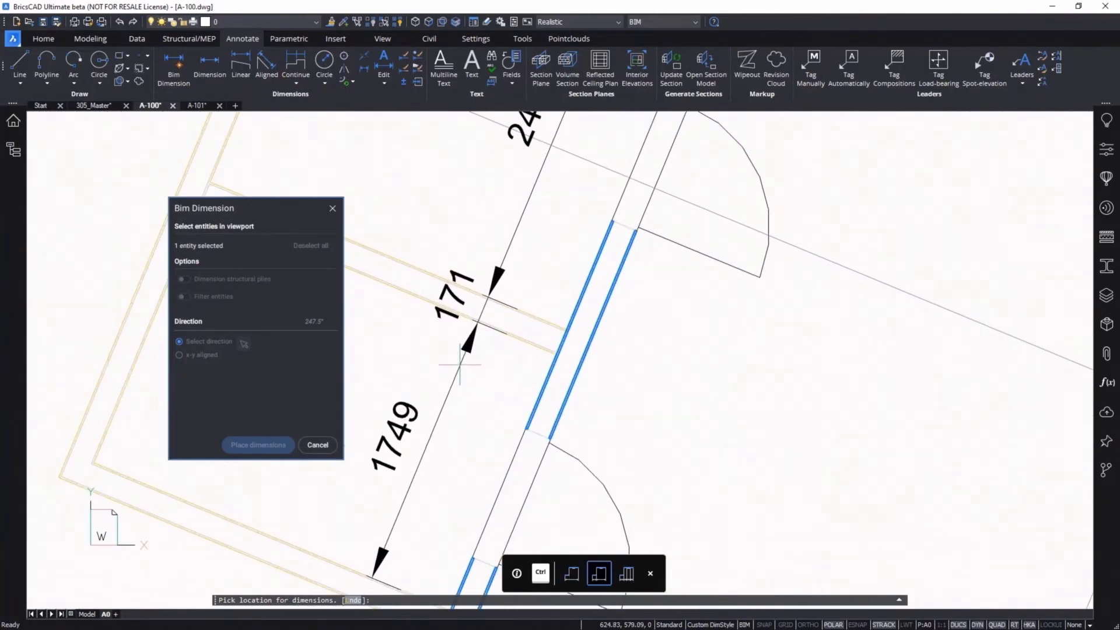
{"action": "scroll", "coordinate": [463, 358], "scroll_direction": "down", "scroll_amount": 4}
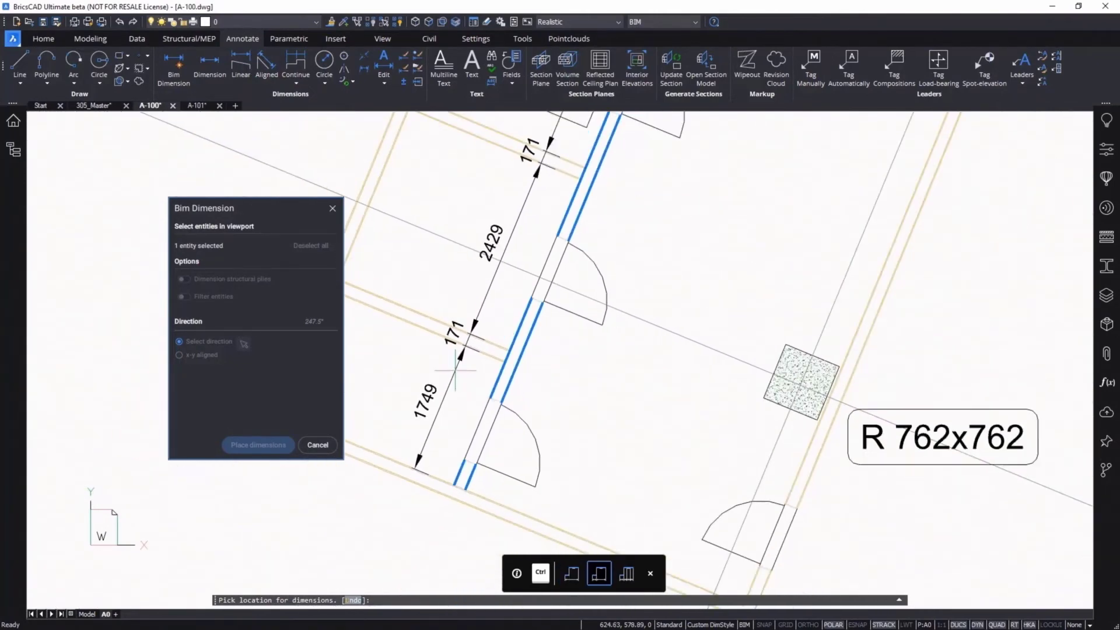
{"action": "key", "text": "ctrl"}
{"action": "key", "text": "ctrl"}
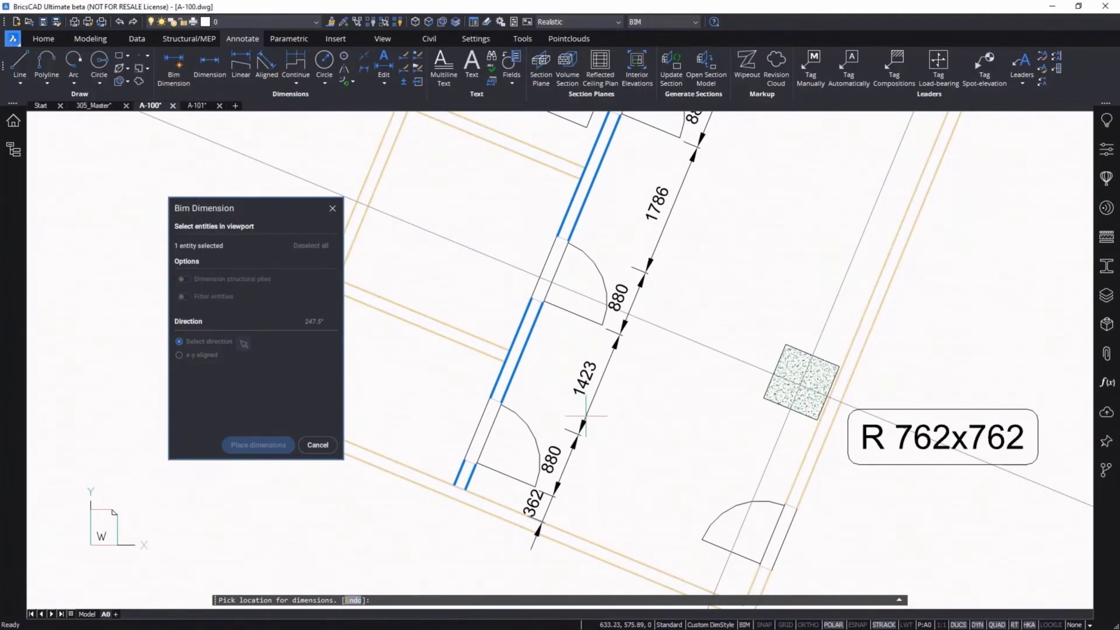
Place the detailed dimension chain of wall segments and door openings on the door-swing side of the wall.
{"action": "key", "text": "ctrl"}
{"action": "left_click", "coordinate": [616, 388]}
{"action": "scroll", "coordinate": [613, 387], "scroll_direction": "down", "scroll_amount": 5}
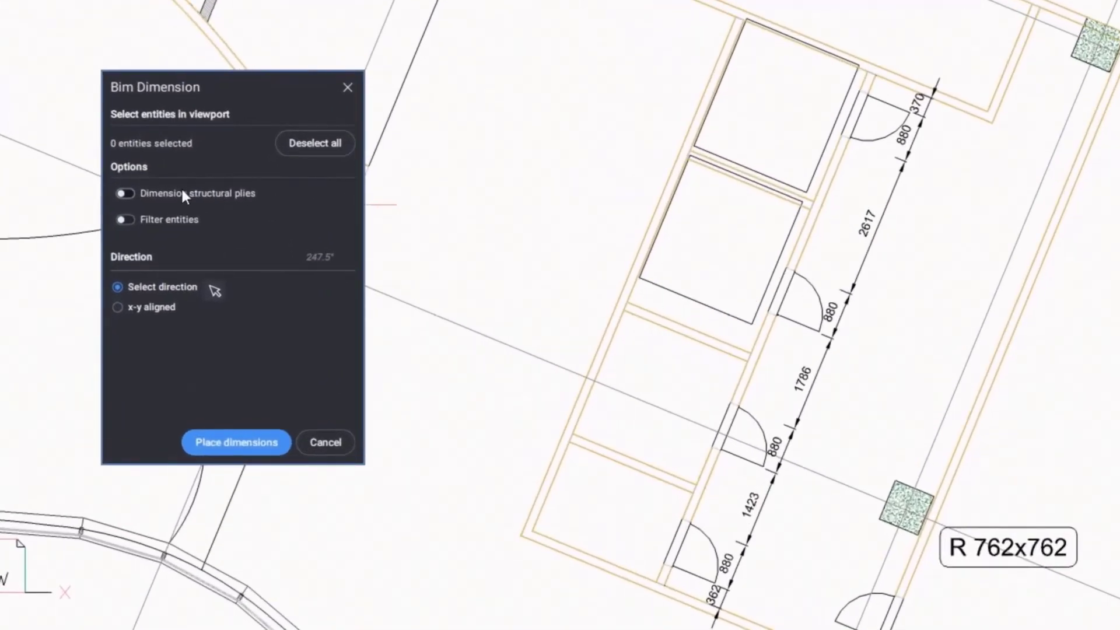
Enable entity filtering for BIM dimensions and add the filter Type (BIM) contains Wall.
{"action": "left_click", "coordinate": [124, 220]}
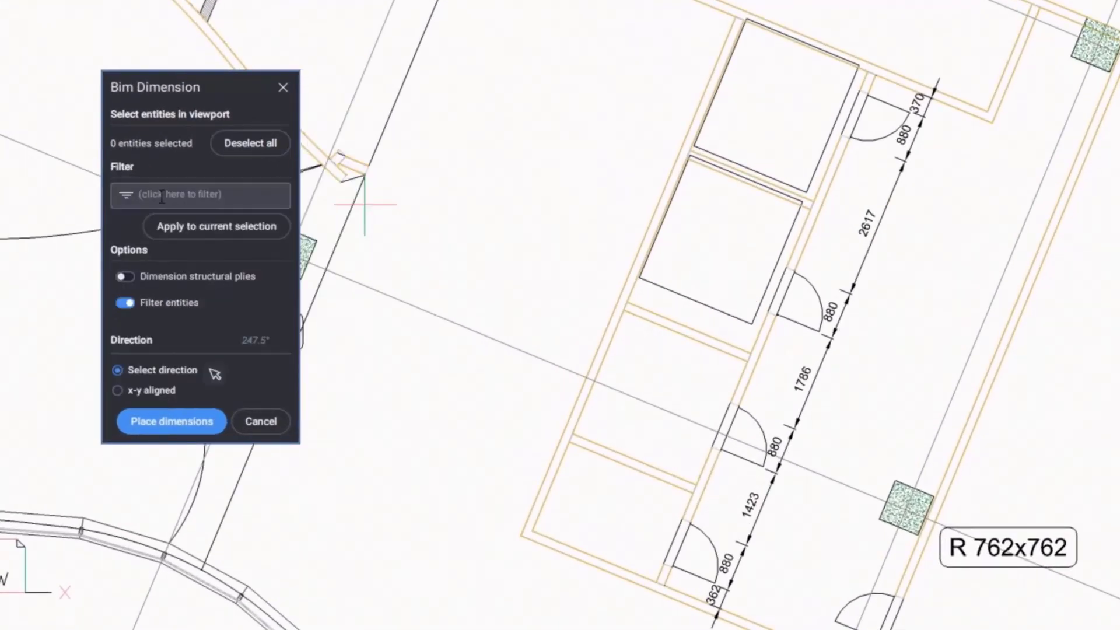
{"action": "left_click", "coordinate": [161, 196]}
{"action": "type", "text": "type"}
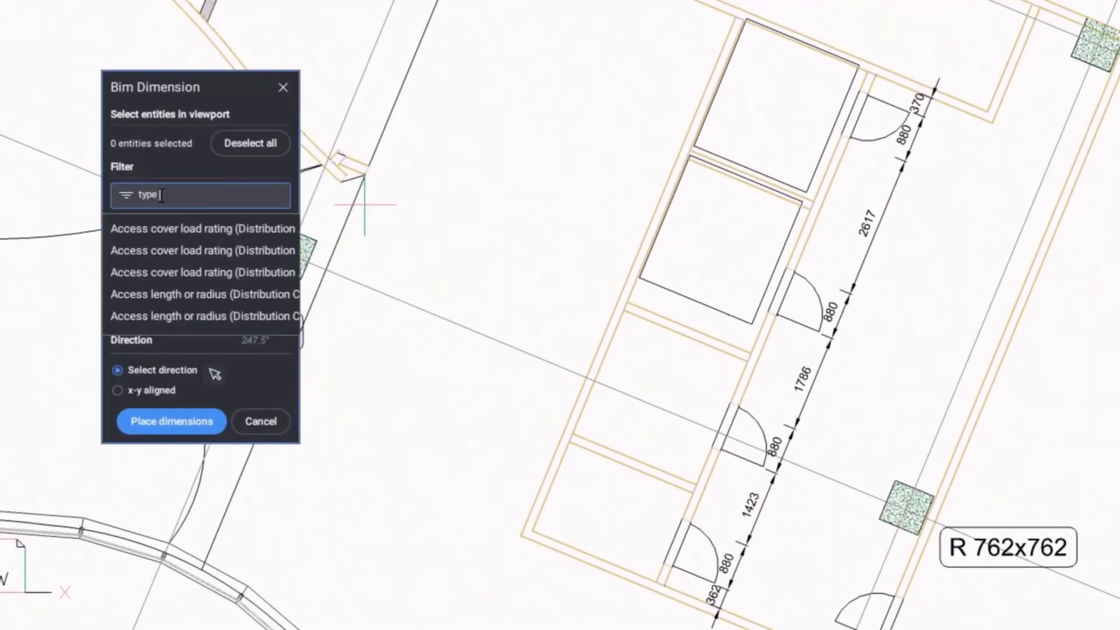
{"action": "type", "text": " (bim)"}
{"action": "scroll", "coordinate": [163, 253], "scroll_direction": "down", "scroll_amount": 10}
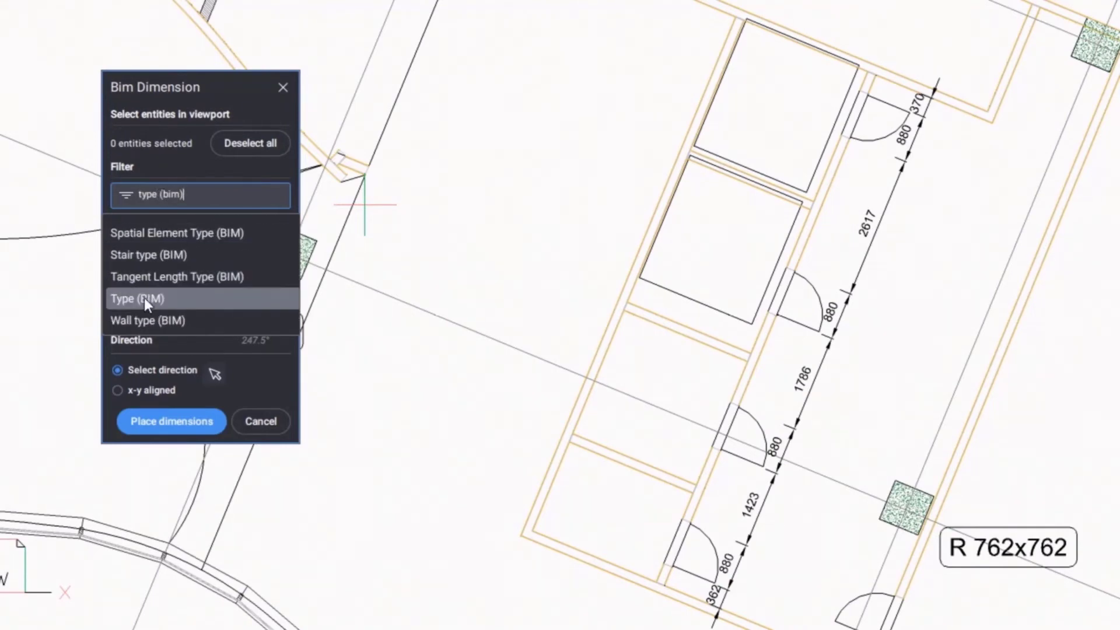
{"action": "left_click", "coordinate": [144, 299]}
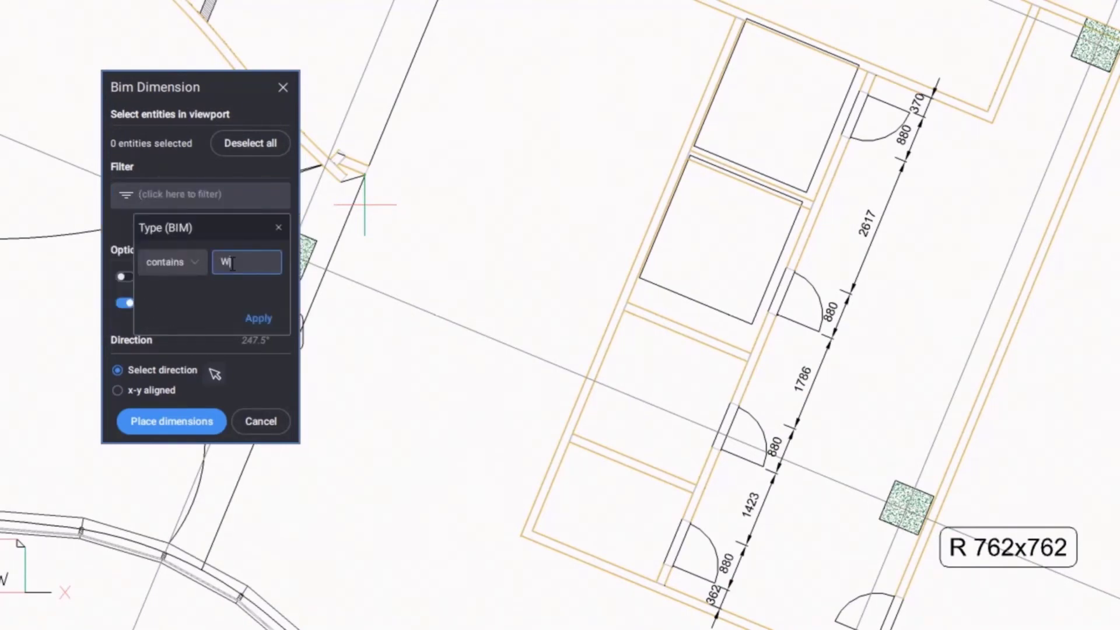
{"action": "left_click", "coordinate": [257, 319]}
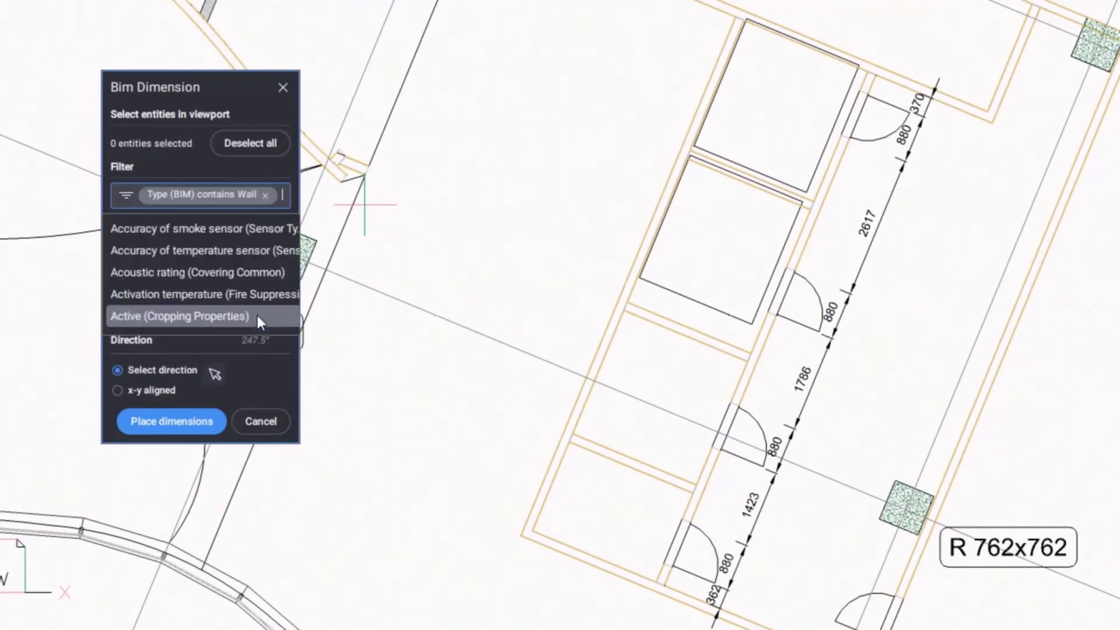
{"action": "left_click", "coordinate": [216, 170]}
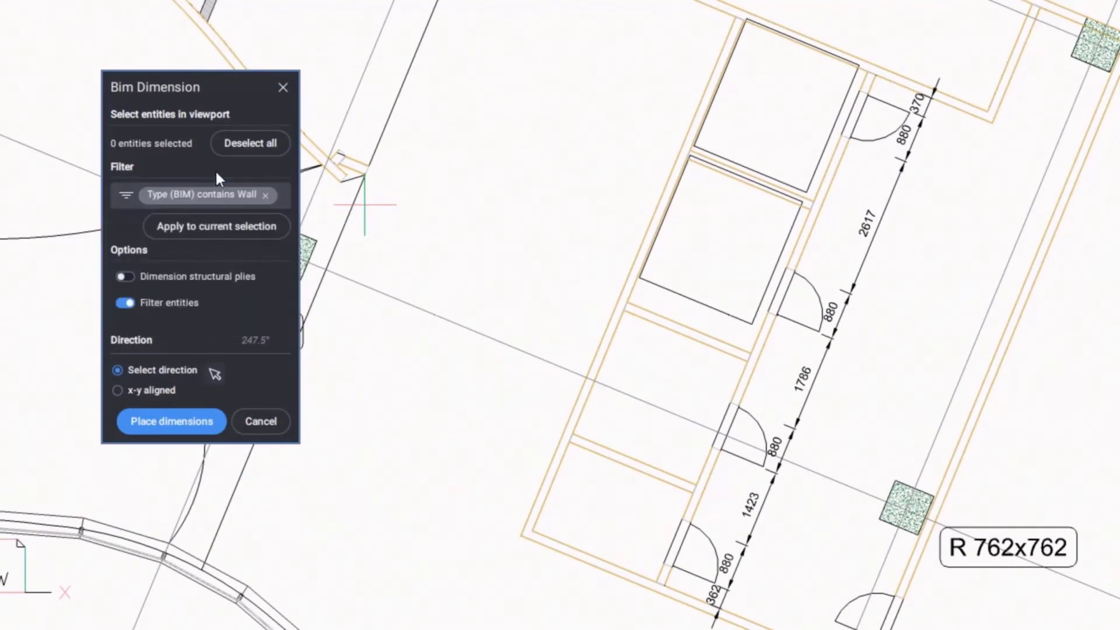
Turn on dimensioning of structural plies and select the walls of the small-room block for dimensioning.
{"action": "left_click", "coordinate": [125, 277]}
{"action": "left_click_drag", "start_coordinate": [495, 585], "coordinate": [908, 5]}
{"action": "left_click_drag", "start_coordinate": [477, 623], "coordinate": [901, 34]}
{"action": "left_click", "coordinate": [577, 557]}
{"action": "key", "text": "Return"}
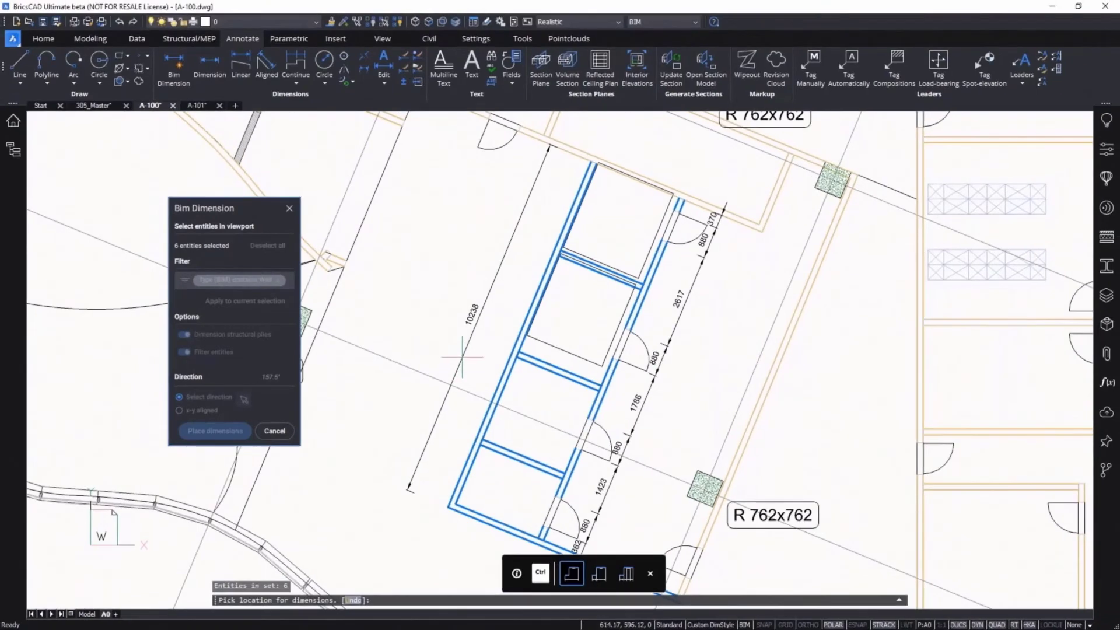
Place the structural-ply dimension chain of the partition walls along the side of the room block opposite the doors.
{"action": "key", "text": "ctrl"}
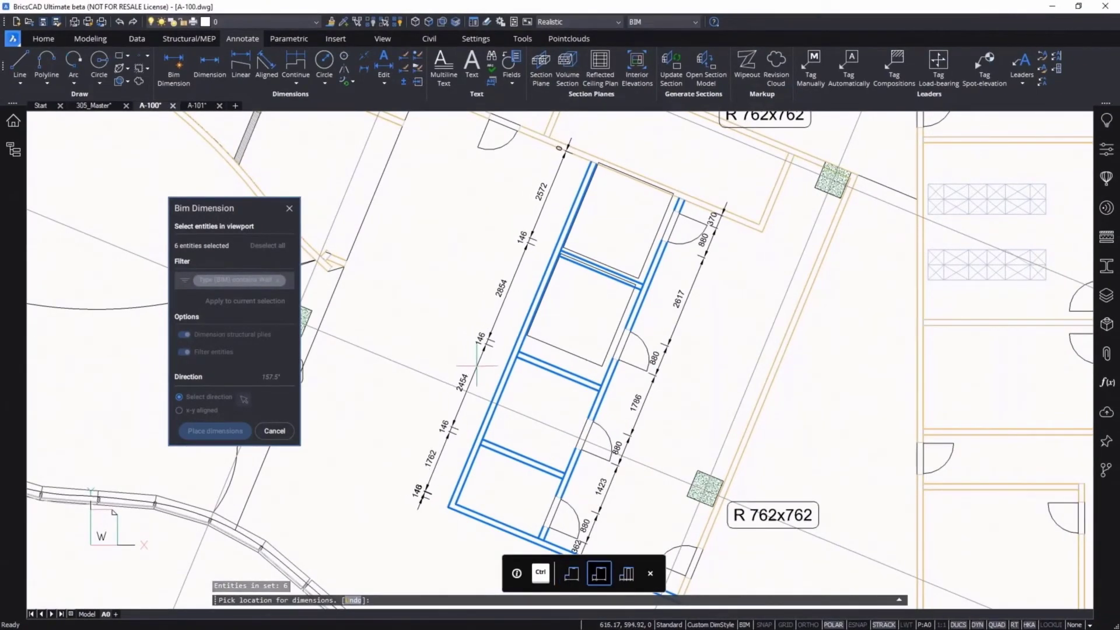
{"action": "scroll", "coordinate": [486, 368], "scroll_direction": "up", "scroll_amount": 8}
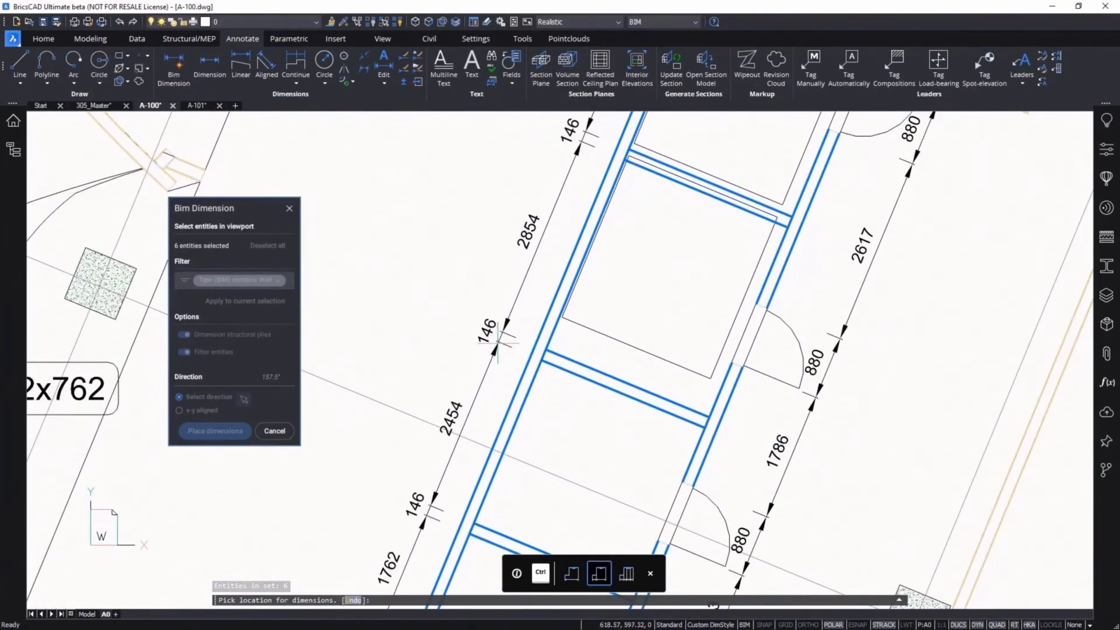
{"action": "scroll", "coordinate": [729, 432], "scroll_direction": "up", "scroll_amount": 5}
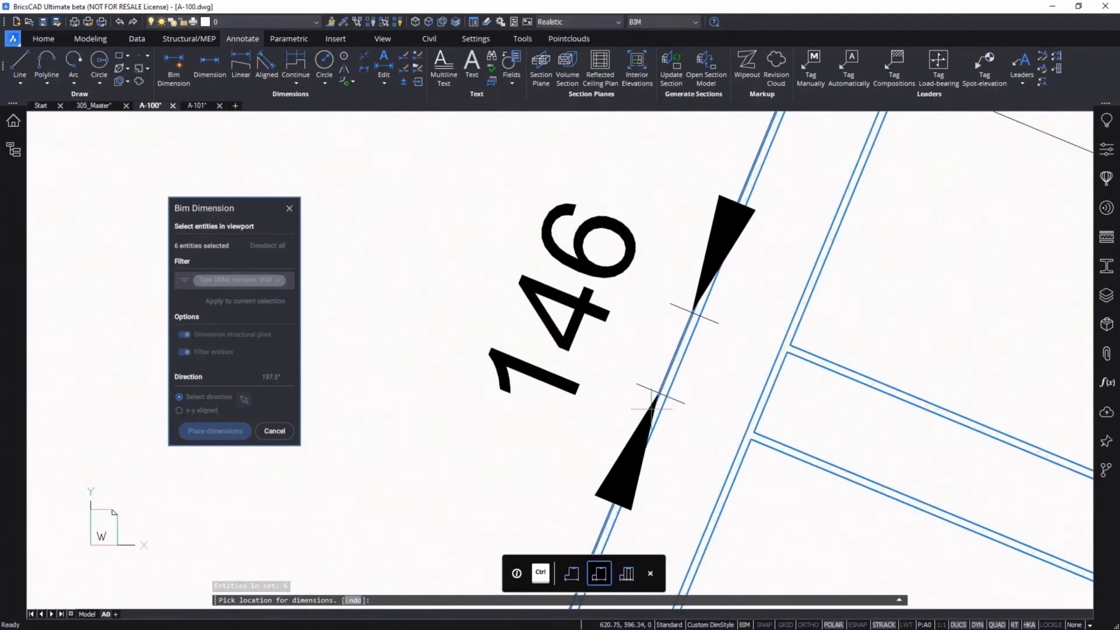
{"action": "scroll", "coordinate": [749, 445], "scroll_direction": "up", "scroll_amount": 4}
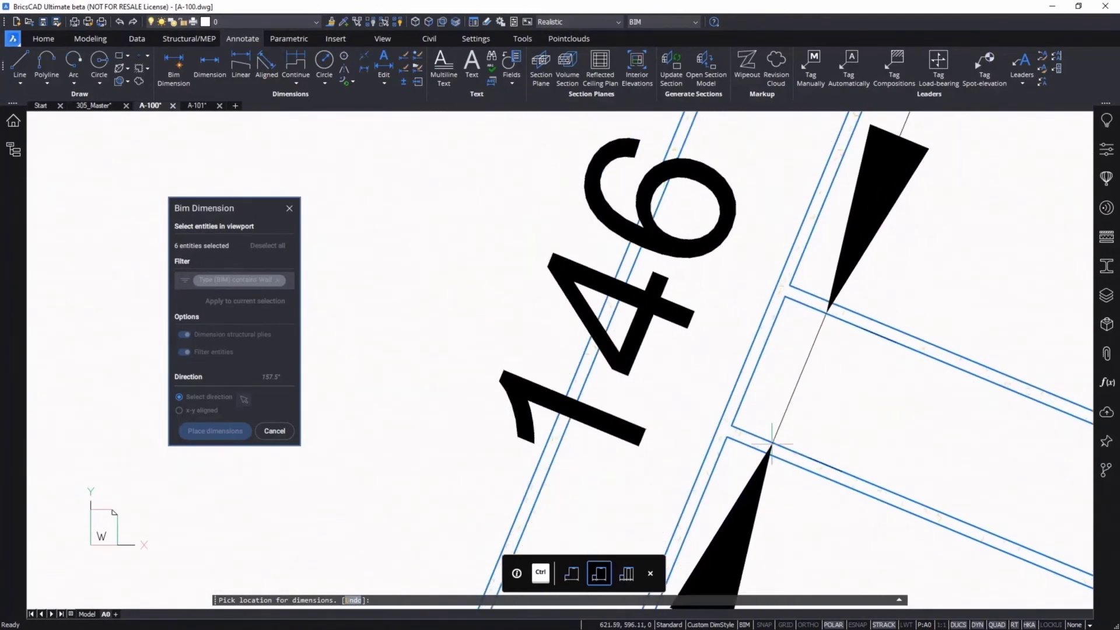
{"action": "scroll", "coordinate": [514, 359], "scroll_direction": "down", "scroll_amount": 3}
{"action": "scroll", "coordinate": [514, 353], "scroll_direction": "down", "scroll_amount": 8}
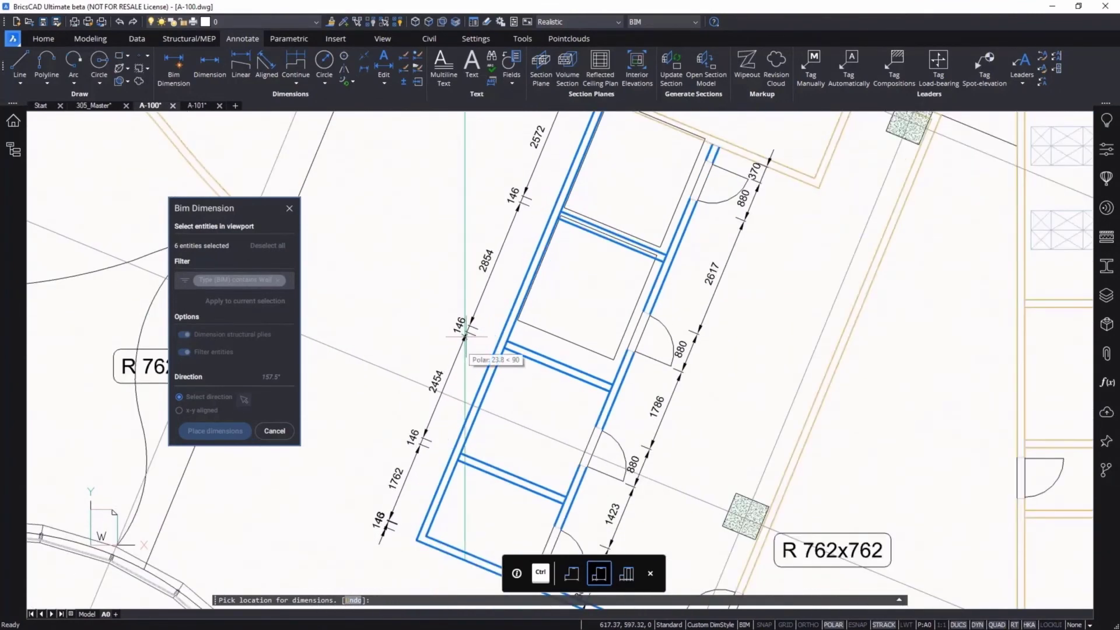
{"action": "left_click", "coordinate": [464, 337]}
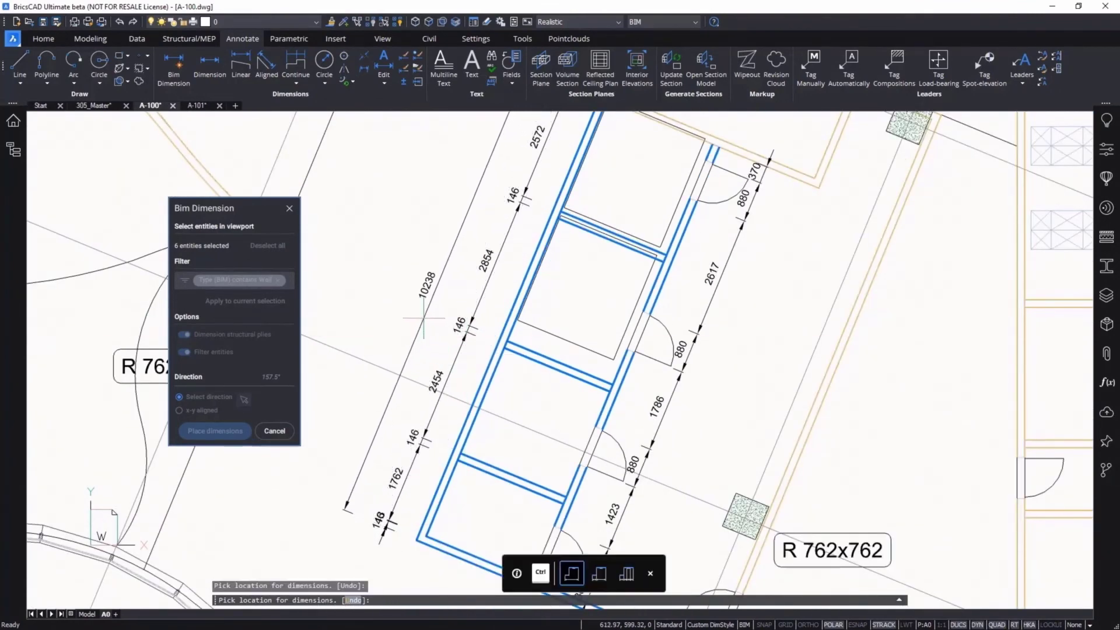
{"action": "left_click", "coordinate": [423, 316]}
{"action": "scroll", "coordinate": [449, 350], "scroll_direction": "down", "scroll_amount": 6}
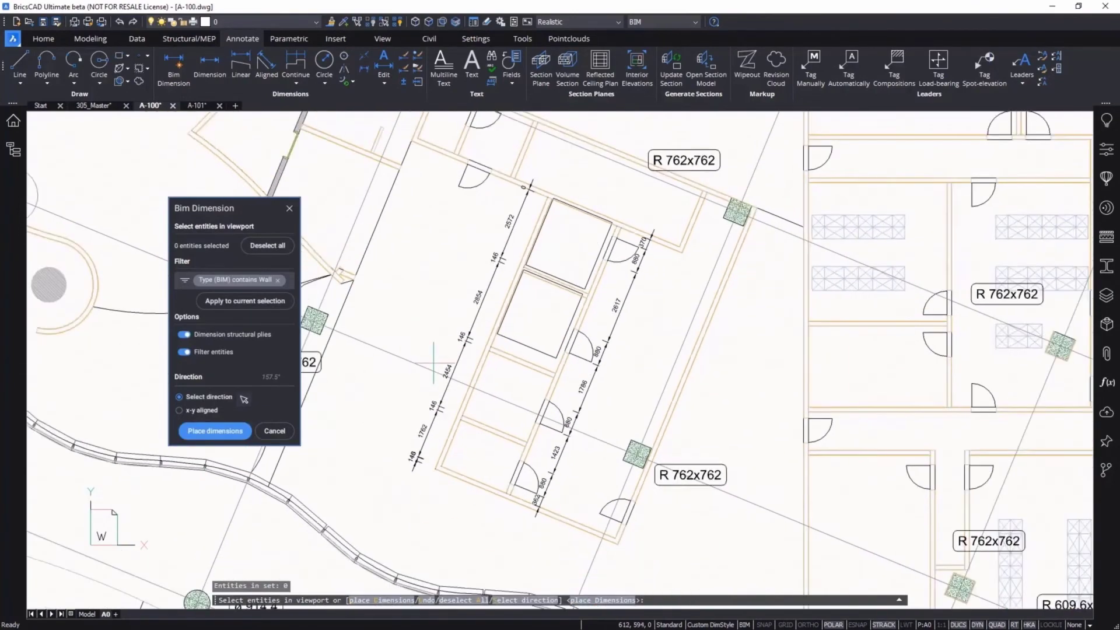
{"action": "scroll", "coordinate": [641, 207], "scroll_direction": "down", "scroll_amount": 5}
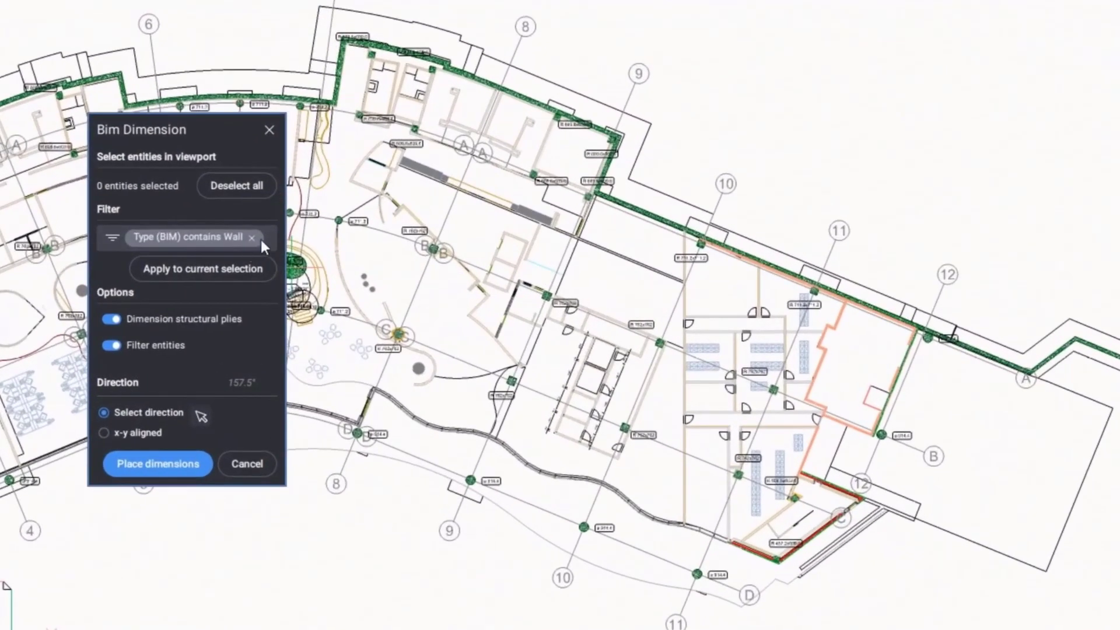
Replace the BIM dimension filter with Type (BIM) contains Axis and turn off dimensioning of structural plies.
{"action": "left_click", "coordinate": [245, 252]}
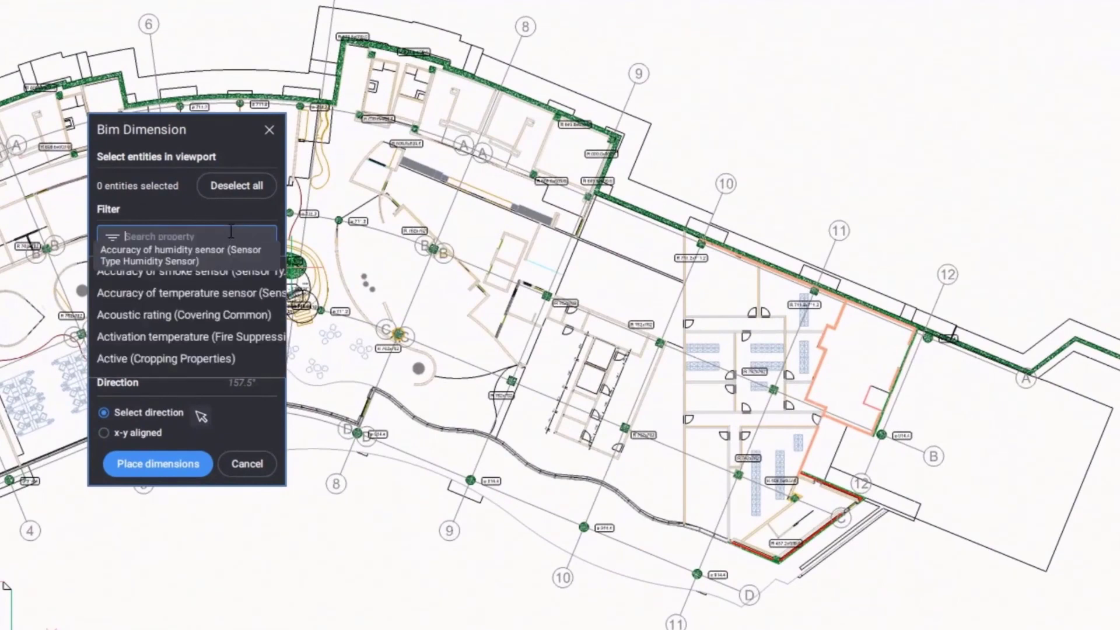
{"action": "type", "text": "type (bim)"}
{"action": "scroll", "coordinate": [227, 324], "scroll_direction": "down", "scroll_amount": 5}
{"action": "left_click", "coordinate": [198, 341]}
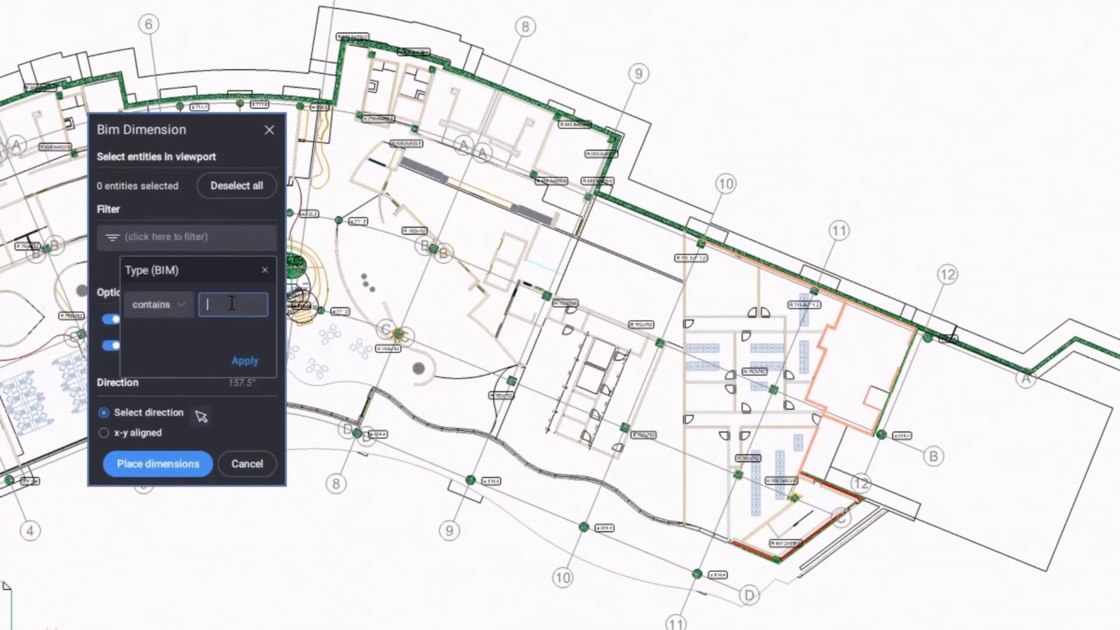
{"action": "left_click", "coordinate": [245, 359]}
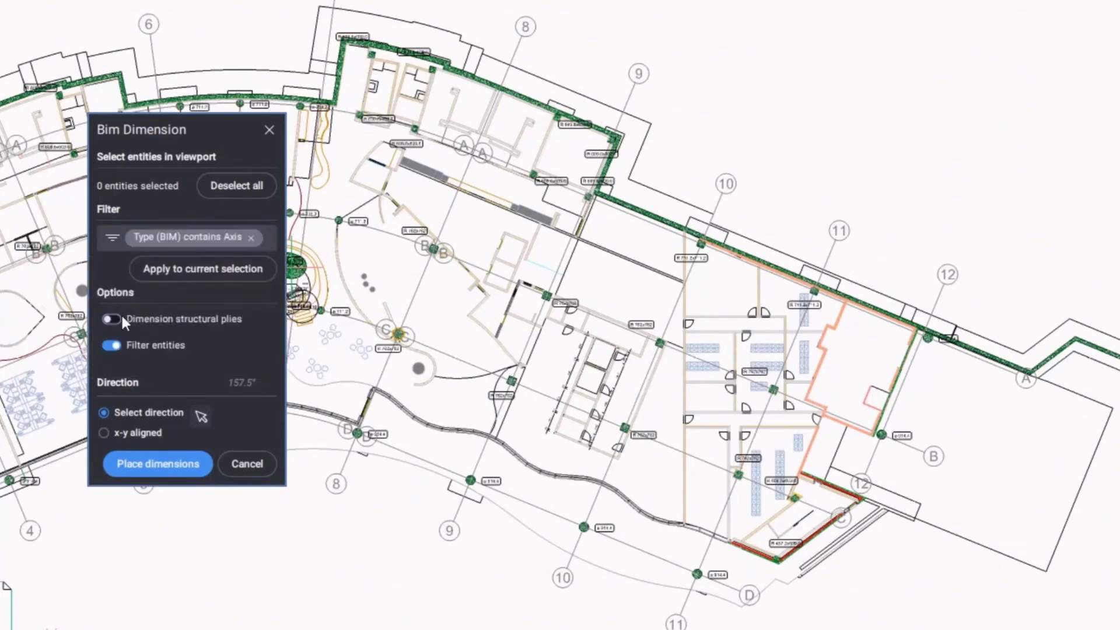
{"action": "left_click", "coordinate": [120, 316]}
Place BIM dimensions between grid axes 9 to 12 outside the facade and set their dimension style to ISO-25.
{"action": "left_click_drag", "start_coordinate": [400, 629], "coordinate": [1044, 42]}
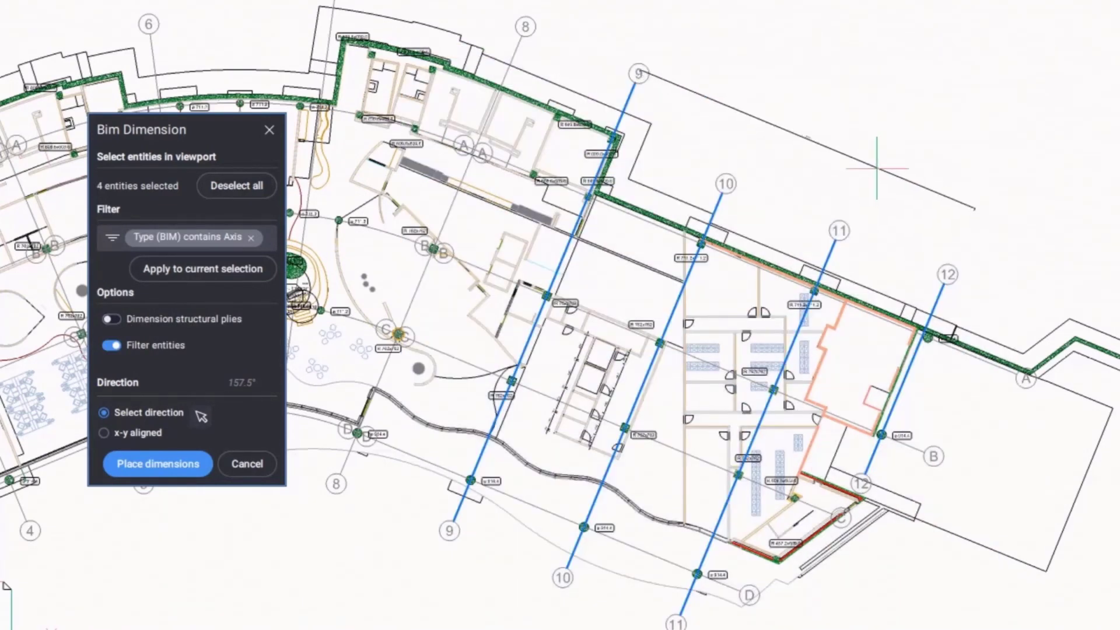
{"action": "scroll", "coordinate": [860, 152], "scroll_direction": "up", "scroll_amount": 3}
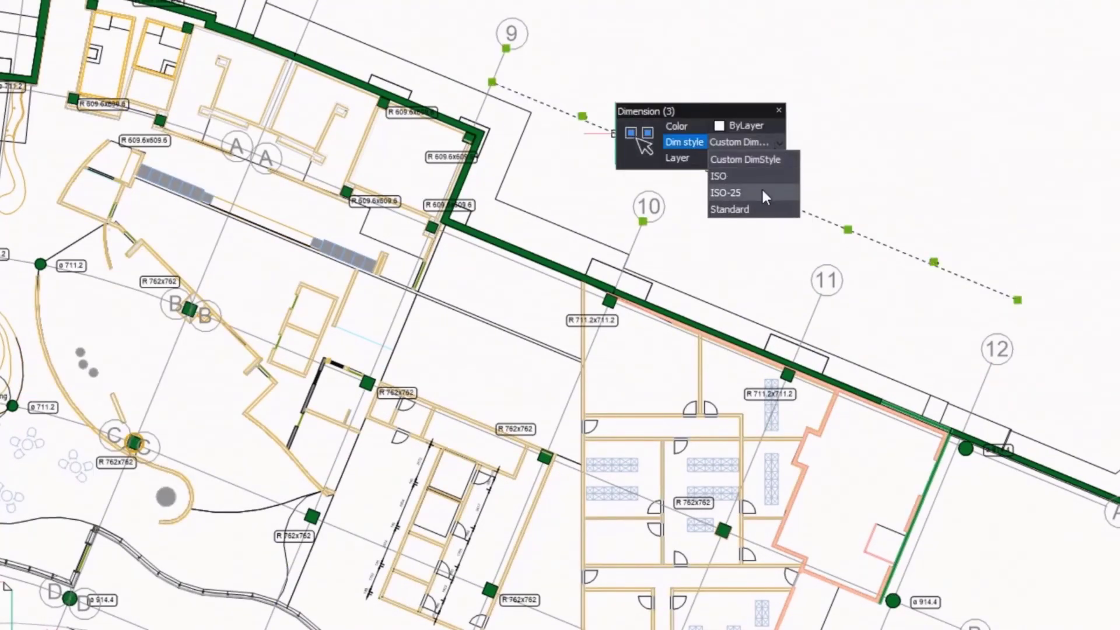
{"action": "left_click", "coordinate": [762, 190]}
{"action": "key", "text": "Escape"}
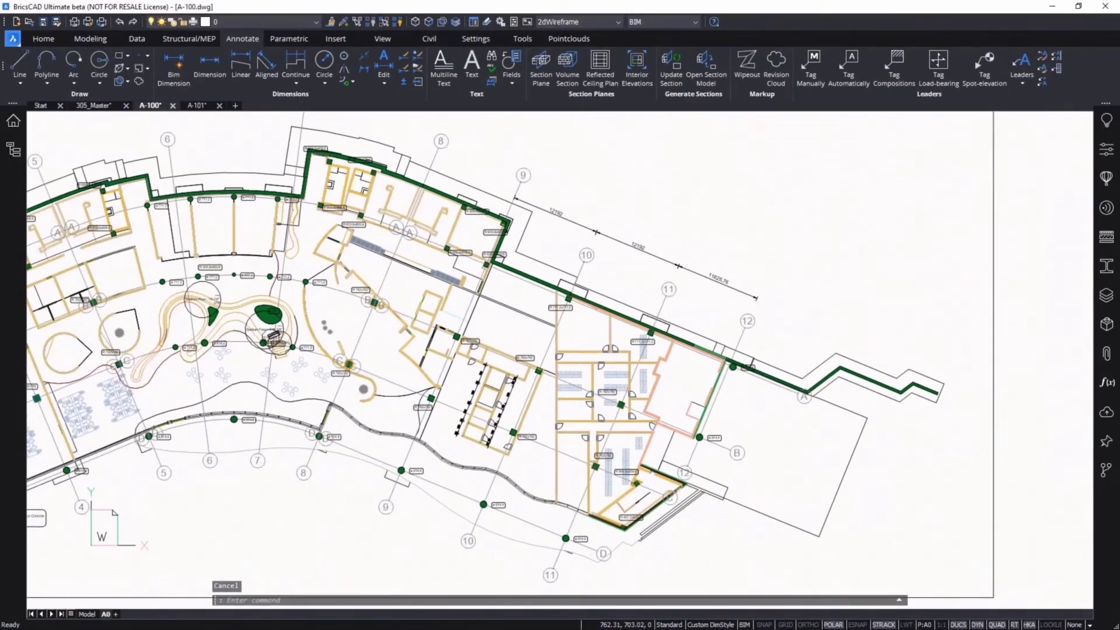
{"action": "scroll", "coordinate": [675, 262], "scroll_direction": "down", "scroll_amount": 5}
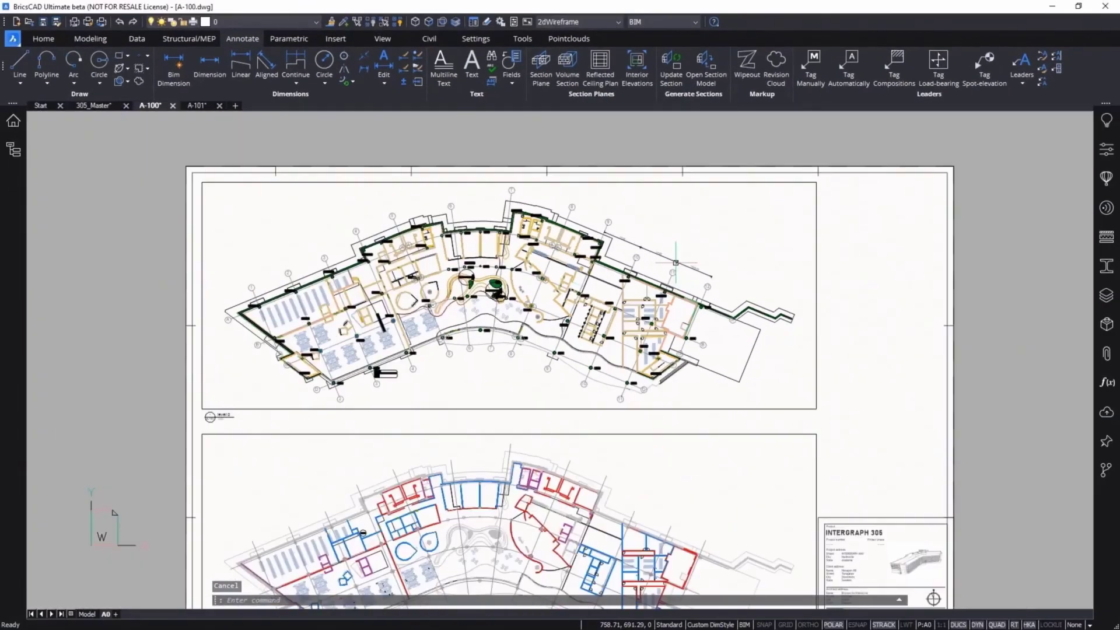
{"action": "scroll", "coordinate": [675, 263], "scroll_direction": "down", "scroll_amount": 5}
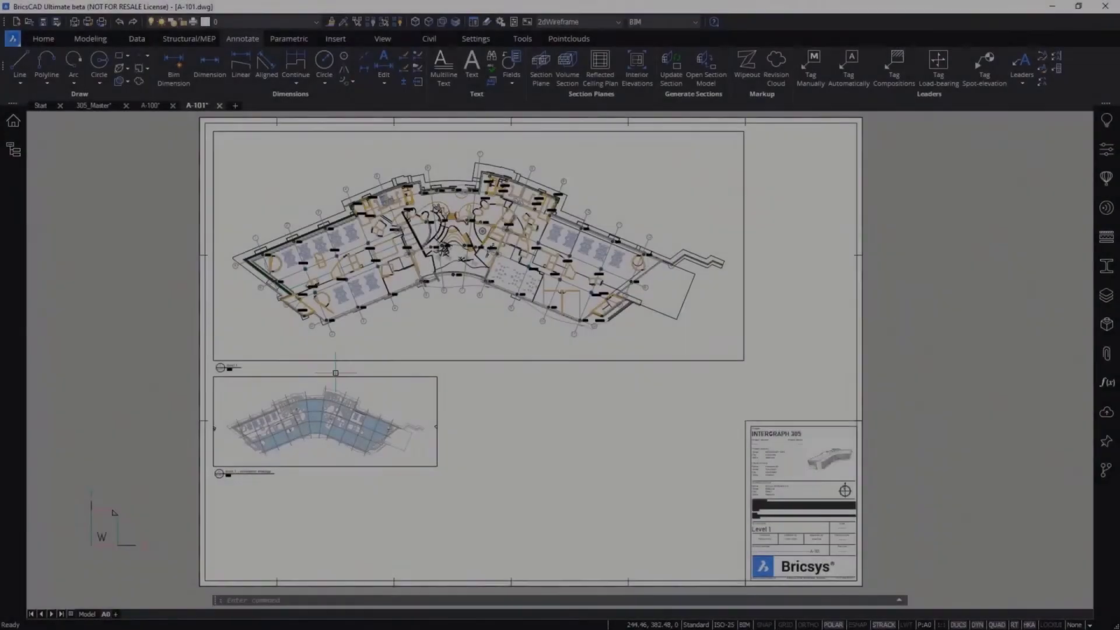
On sheet A-101, copy the Level 1 ventilation strategy viewport about 440 mm along X so it sits beside the original.
{"action": "left_click", "coordinate": [356, 377]}
{"action": "mouse_move", "coordinate": [357, 385]}
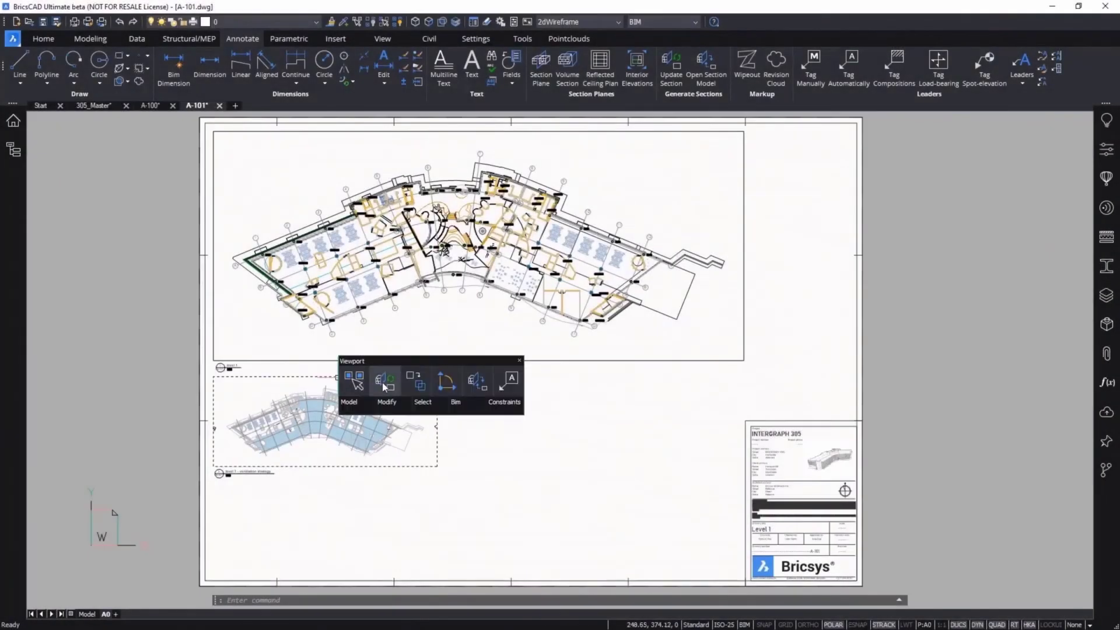
{"action": "left_click", "coordinate": [415, 385]}
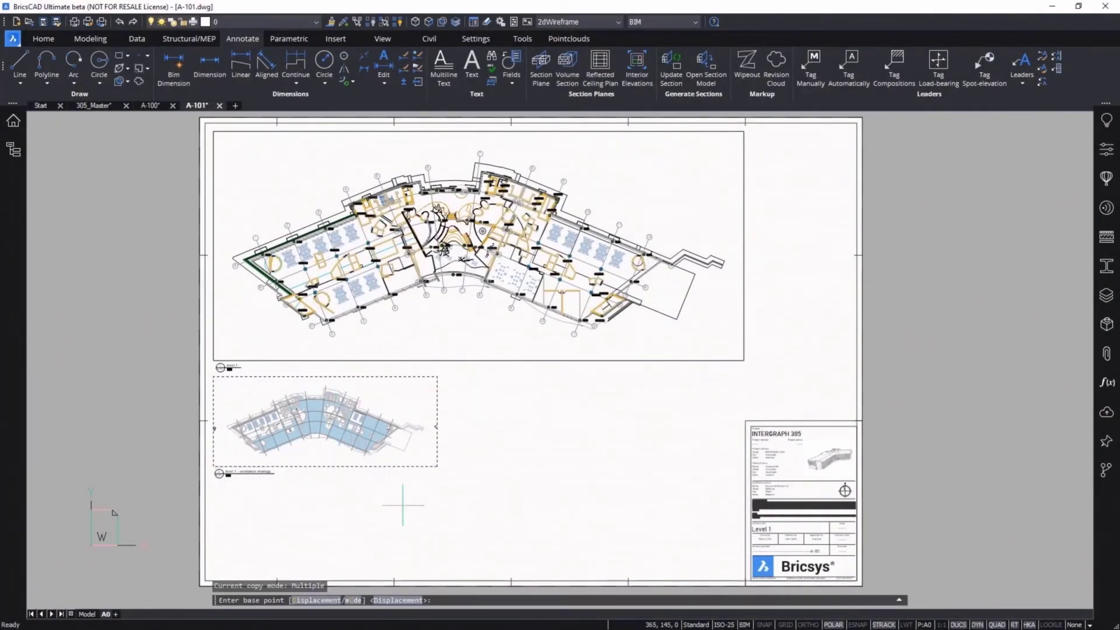
{"action": "left_click", "coordinate": [402, 505]}
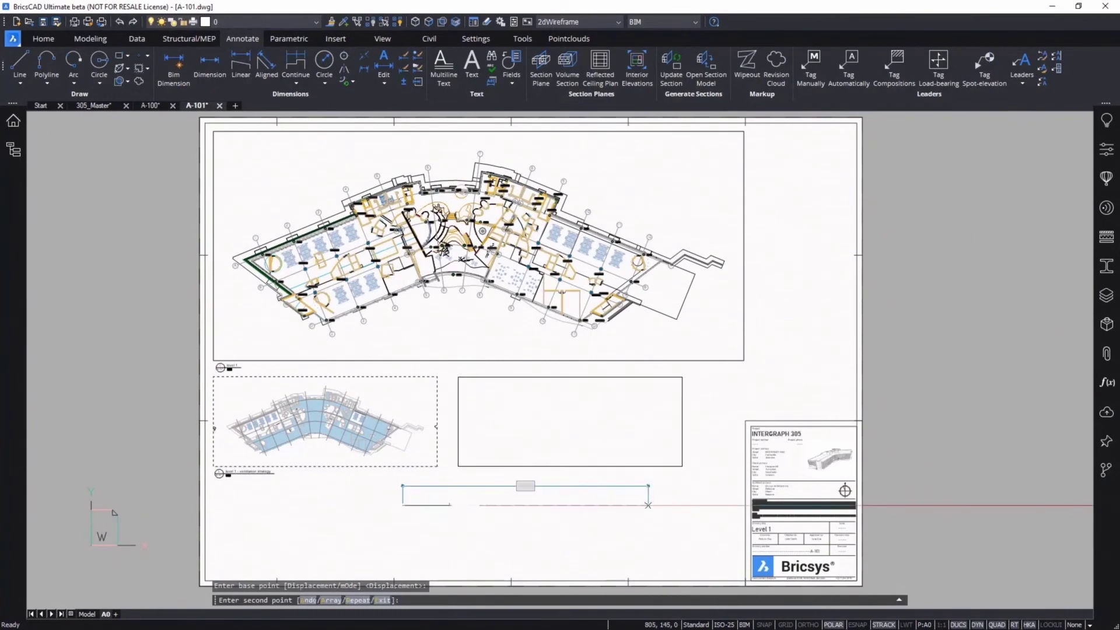
{"action": "left_click", "coordinate": [648, 505]}
{"action": "key", "text": "Return"}
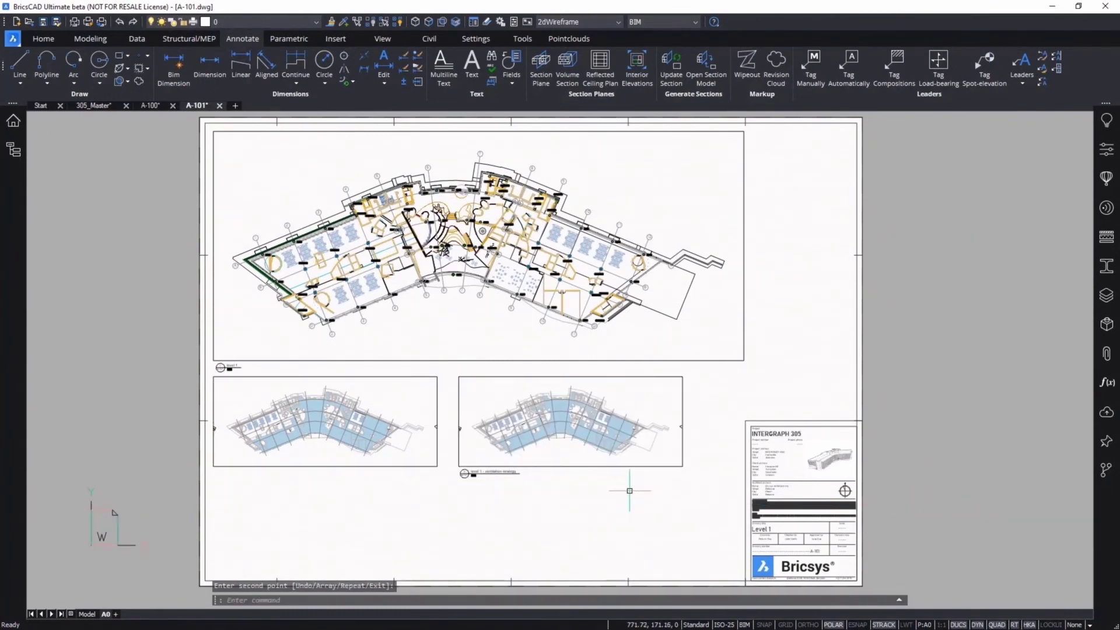
{"action": "middle_click_drag", "start_coordinate": [303, 365], "coordinate": [289, 353]}
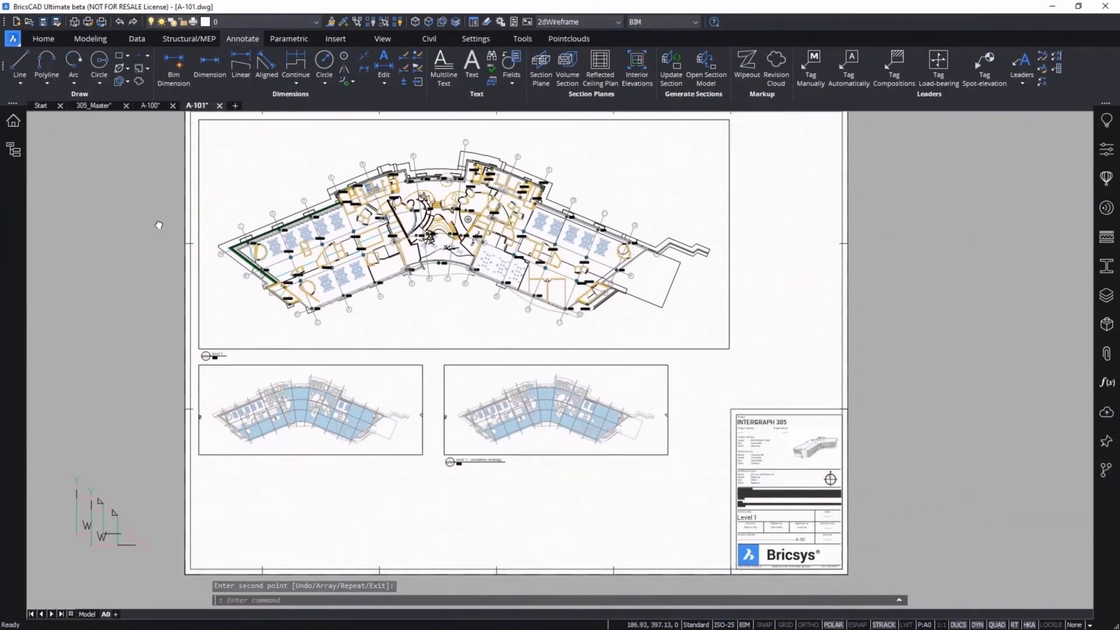
Set the copied viewport's drawing customization to Space occupation and update the view.
{"action": "left_click", "coordinate": [13, 121]}
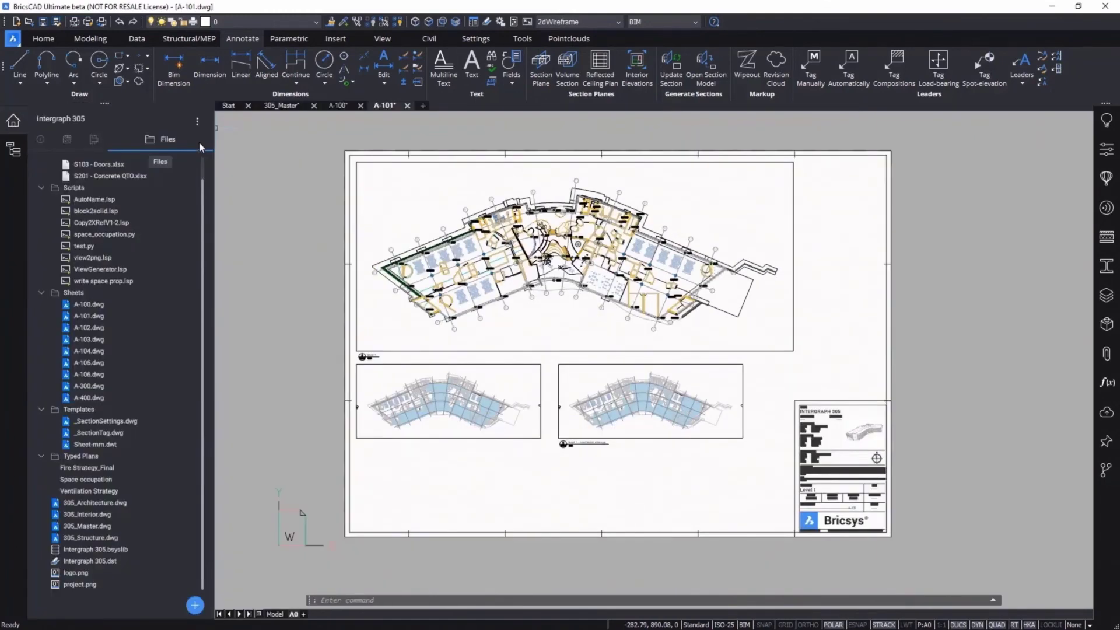
{"action": "left_click_drag", "start_coordinate": [90, 484], "coordinate": [723, 423]}
{"action": "left_click", "coordinate": [1107, 149]}
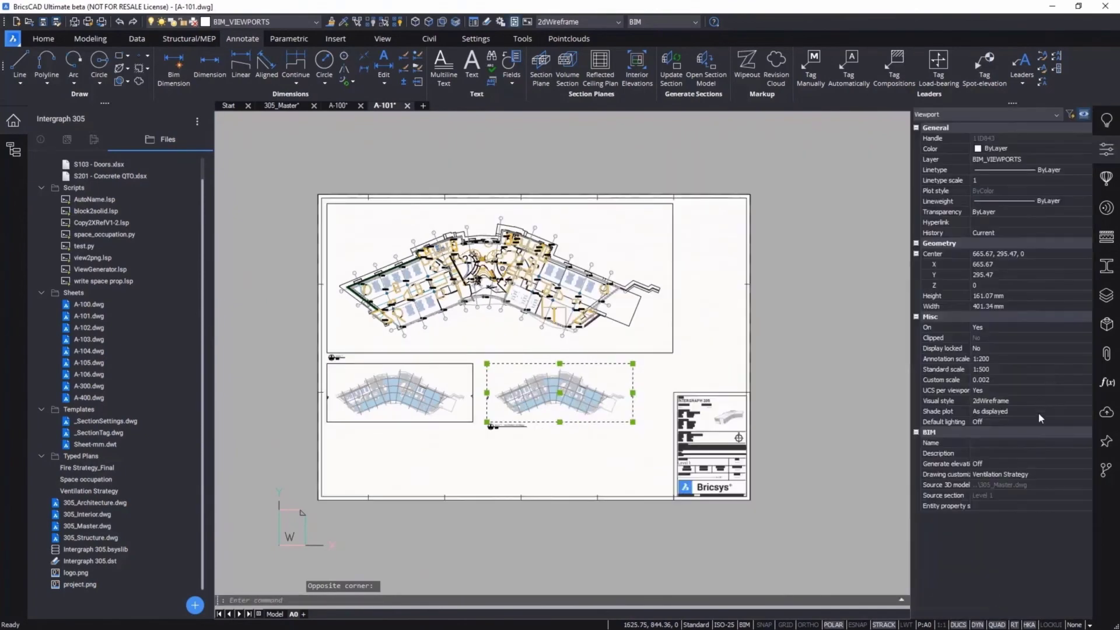
{"action": "left_click", "coordinate": [1030, 473]}
{"action": "left_click", "coordinate": [1031, 474]}
{"action": "left_click", "coordinate": [1015, 509]}
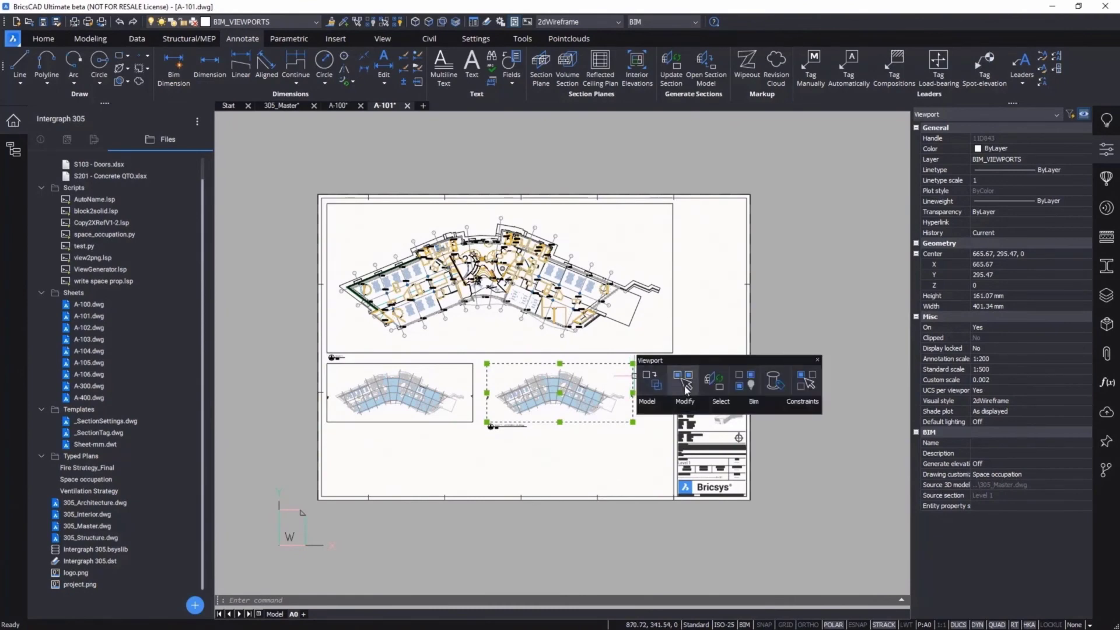
{"action": "key", "text": "Escape"}
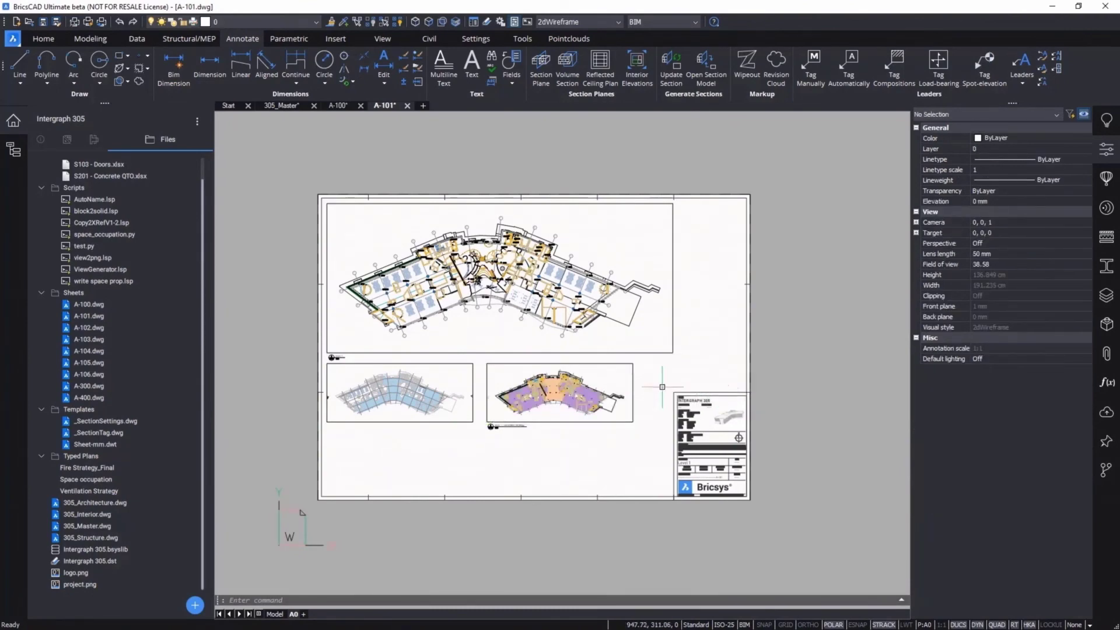
Examine the colour-coded spaces of the Space occupation plan up close, from the office wing to the atrium.
{"action": "scroll", "coordinate": [505, 435], "scroll_direction": "up", "scroll_amount": 15}
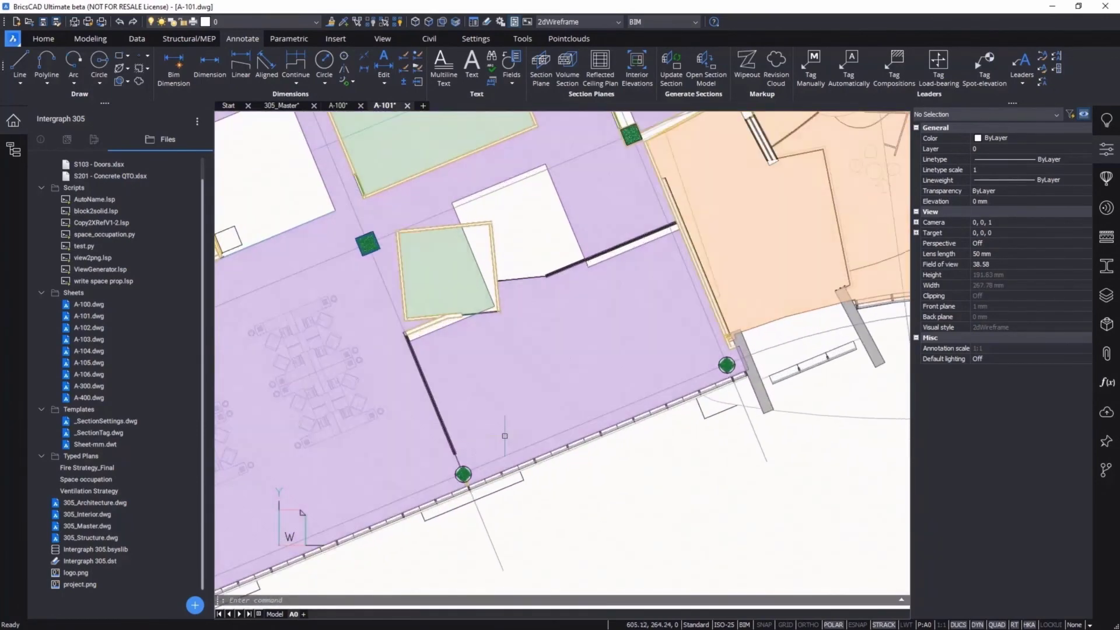
{"action": "scroll", "coordinate": [505, 435], "scroll_direction": "up", "scroll_amount": 3}
{"action": "middle_click_drag", "start_coordinate": [408, 480], "coordinate": [550, 458]}
{"action": "scroll", "coordinate": [720, 317], "scroll_direction": "down", "scroll_amount": 3}
{"action": "middle_click_drag", "start_coordinate": [723, 309], "coordinate": [368, 448]}
{"action": "scroll", "coordinate": [671, 362], "scroll_direction": "down", "scroll_amount": 6}
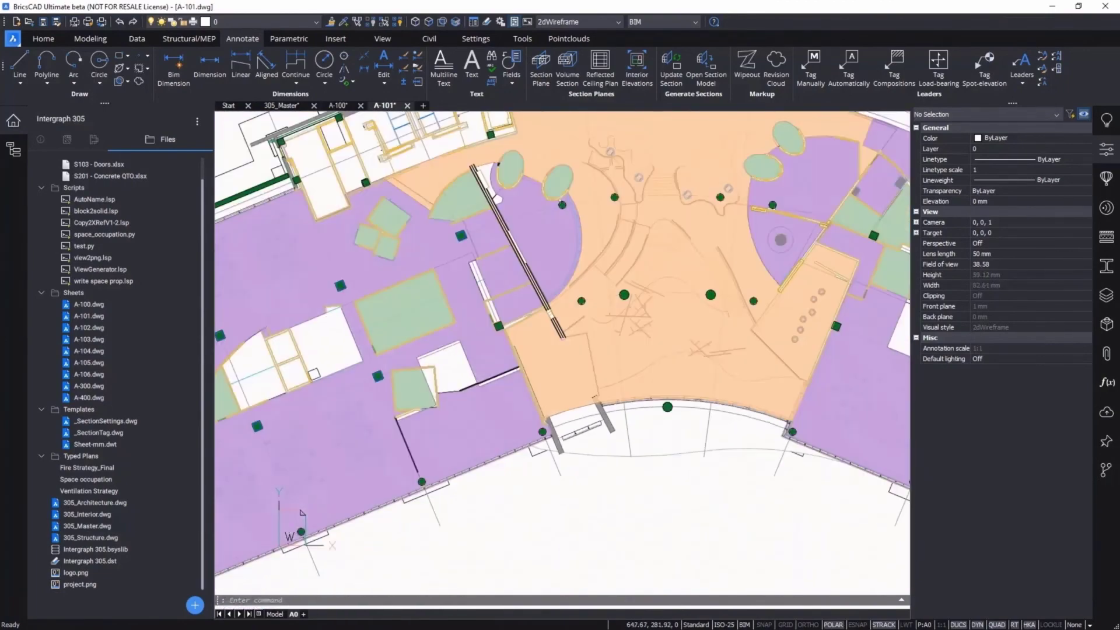
{"action": "scroll", "coordinate": [604, 434], "scroll_direction": "down", "scroll_amount": 3}
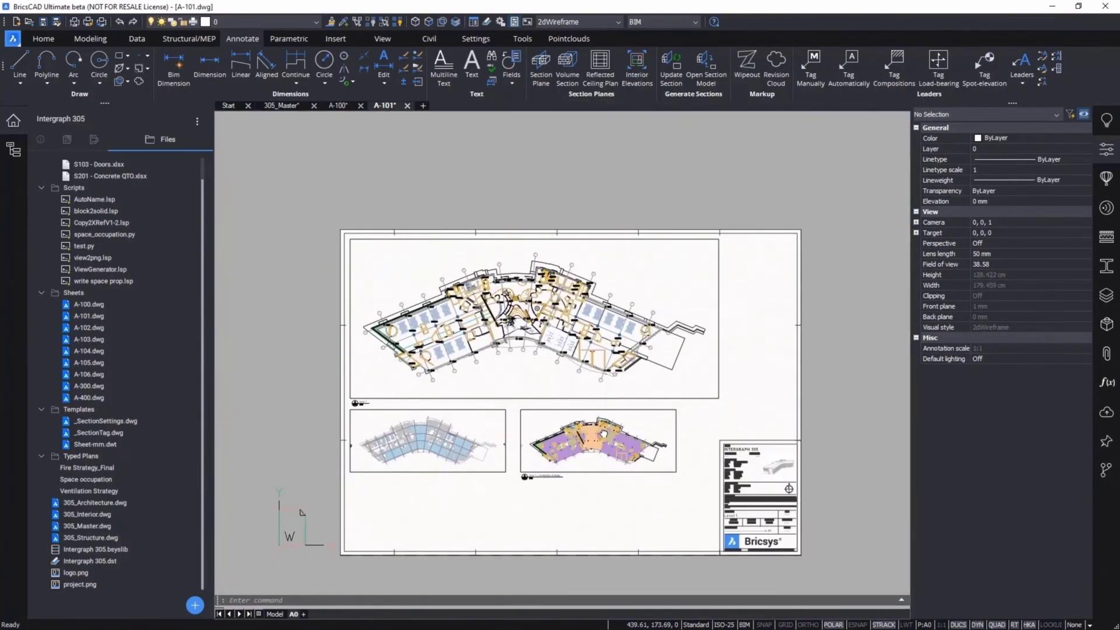
{"action": "scroll", "coordinate": [631, 441], "scroll_direction": "up", "scroll_amount": 1}
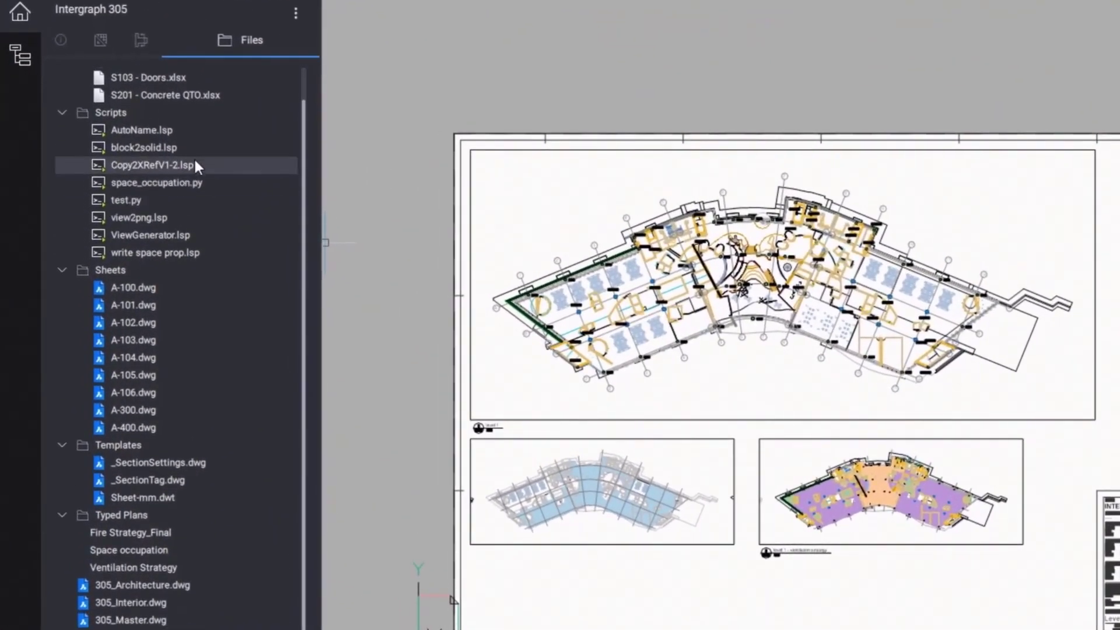
Switch to the 305_Master model and run the space_occupation.py script from the project files.
{"action": "left_click", "coordinate": [184, 182]}
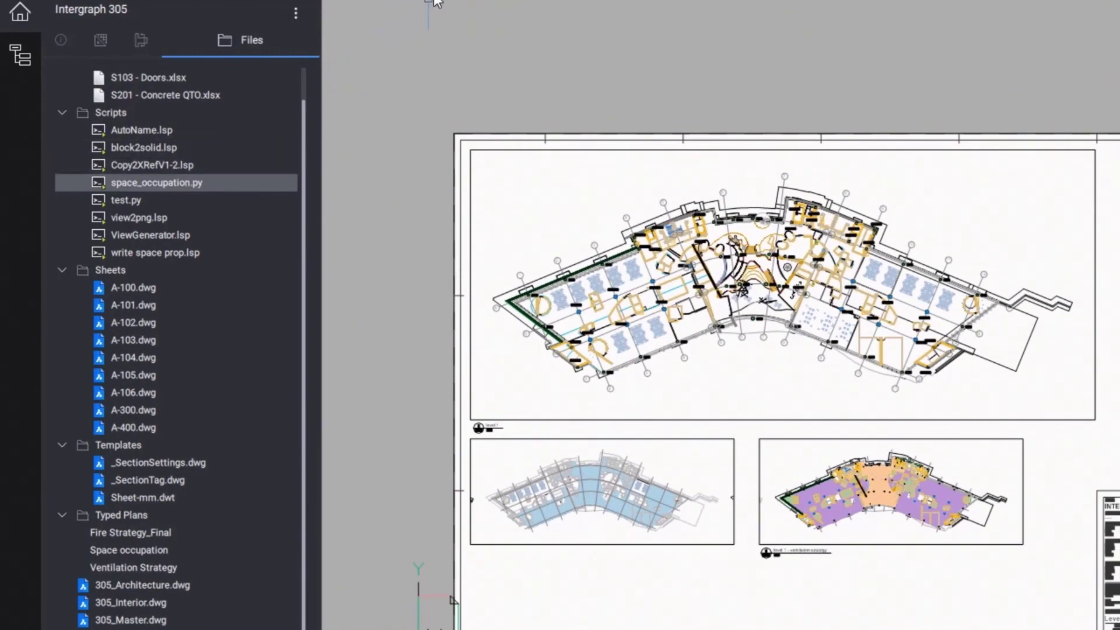
{"action": "left_click", "coordinate": [434, 0]}
{"action": "right_click", "coordinate": [214, 183]}
{"action": "left_click", "coordinate": [296, 13]}
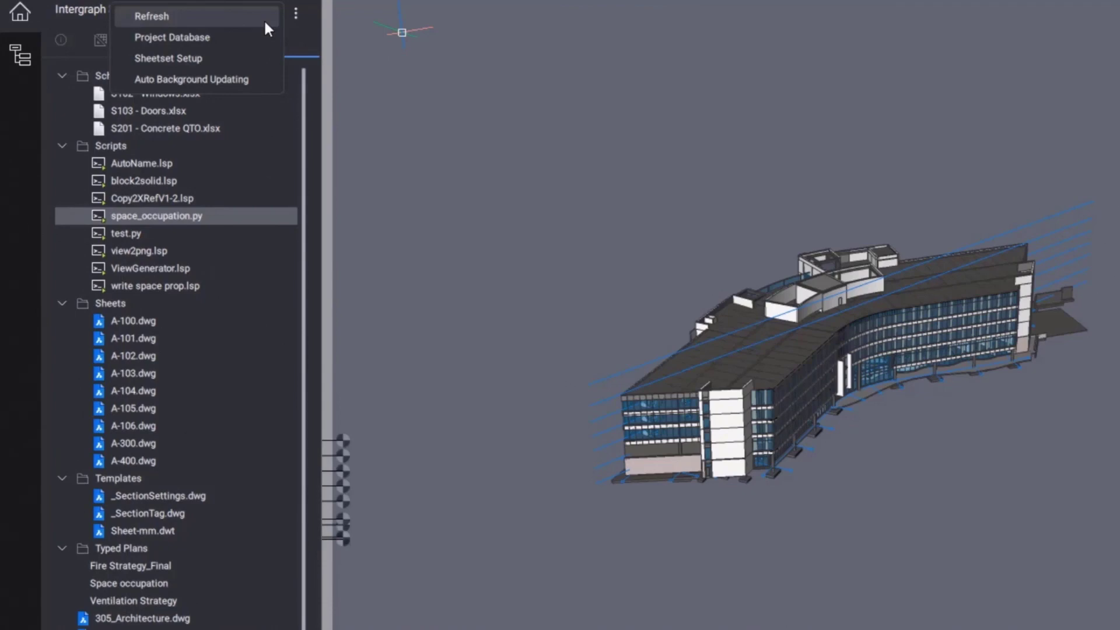
{"action": "left_click", "coordinate": [263, 18]}
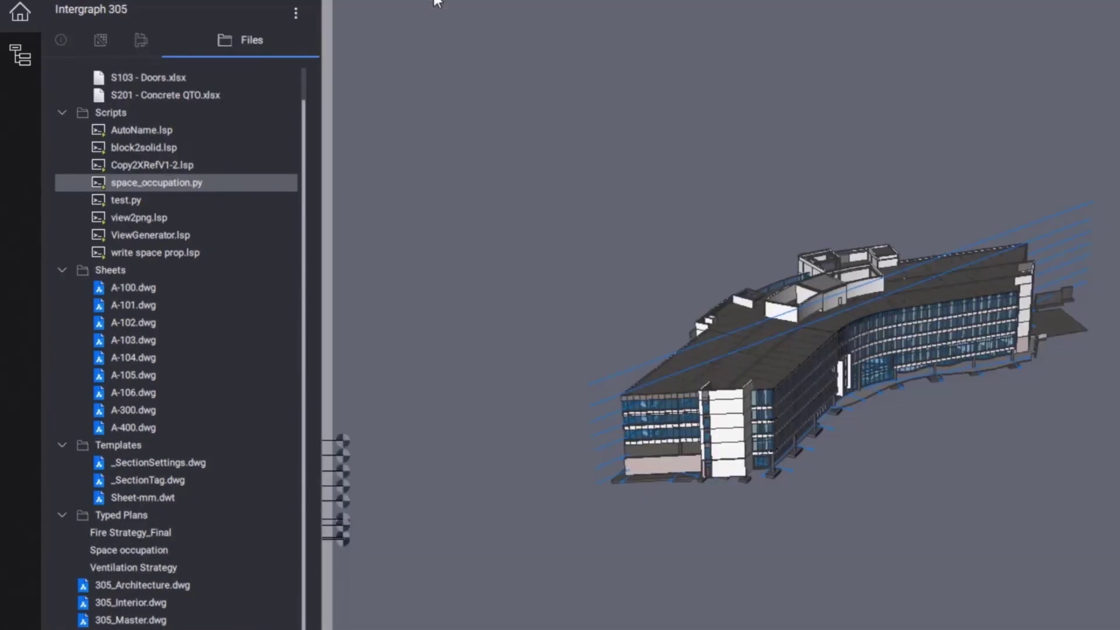
{"action": "right_click", "coordinate": [216, 183]}
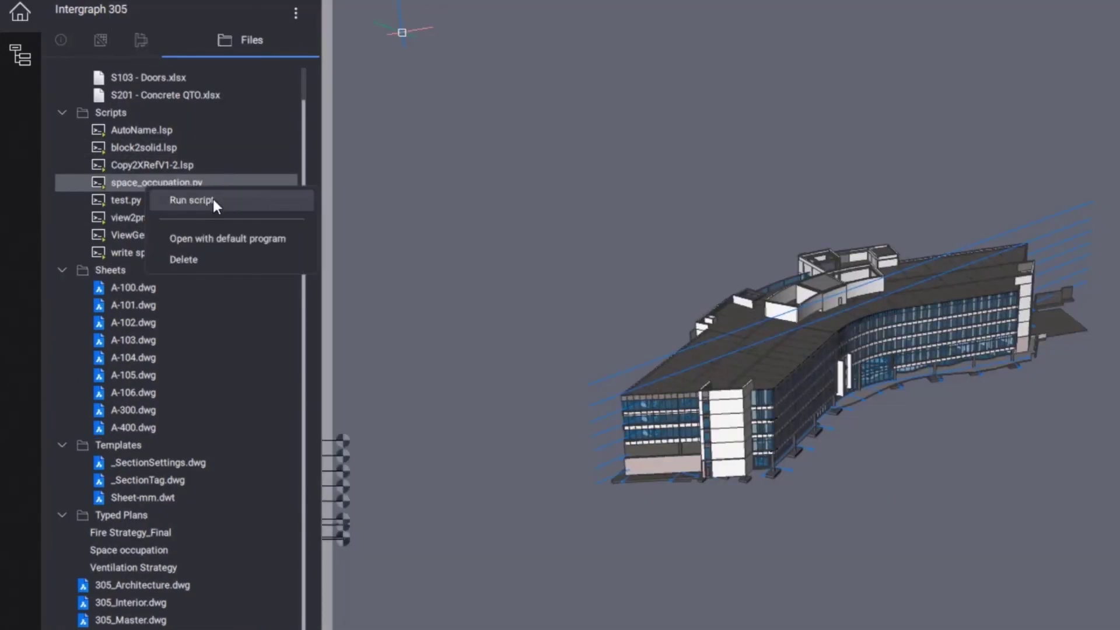
{"action": "left_click", "coordinate": [212, 200]}
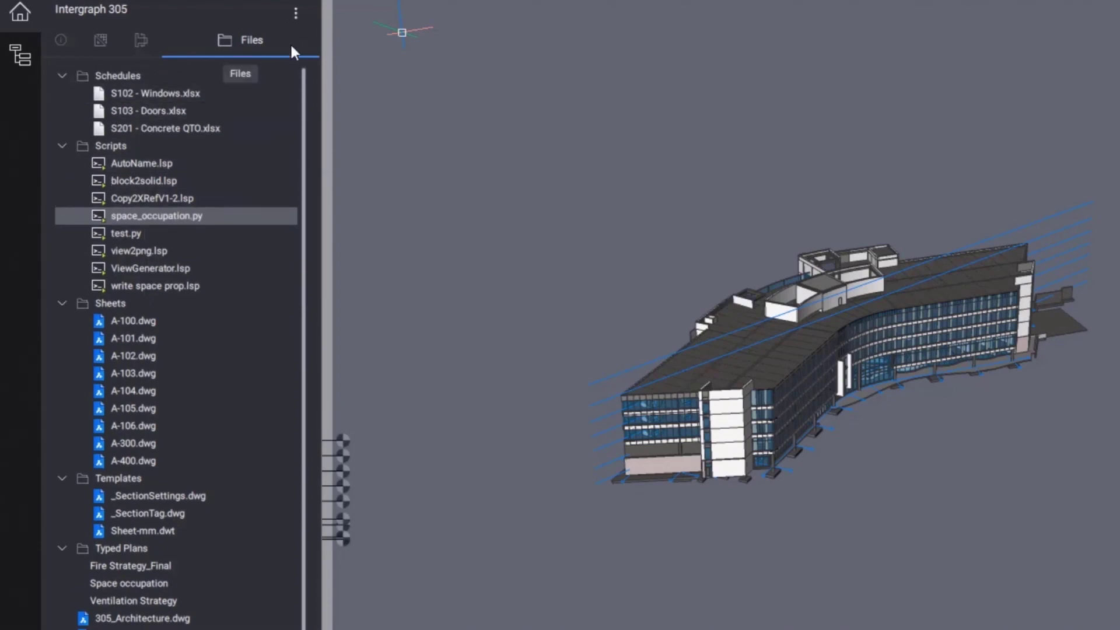
Refresh the project files and review the generated Level 1 area chart, SpaceOccupationArea01-LEVEL1.png.
{"action": "left_click", "coordinate": [295, 14]}
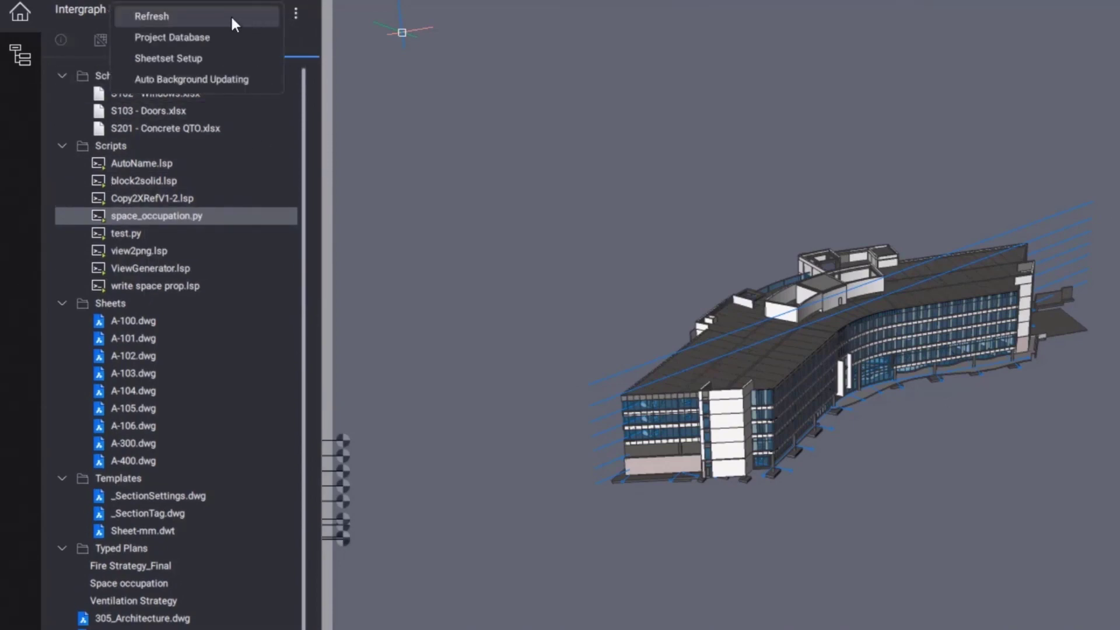
{"action": "left_click", "coordinate": [231, 18]}
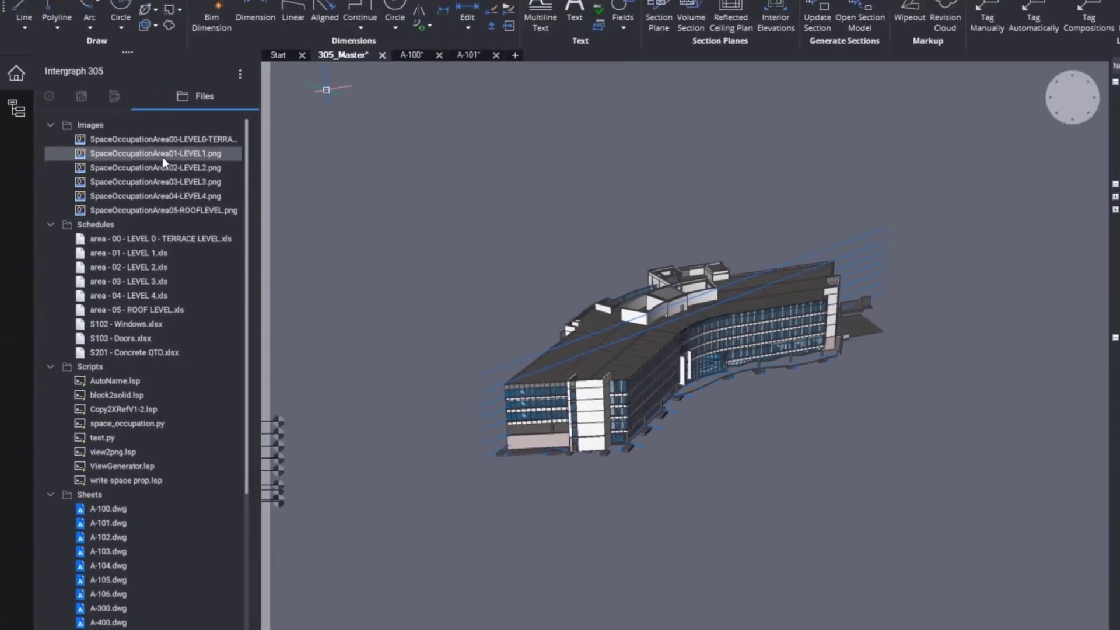
{"action": "double_click", "coordinate": [163, 155]}
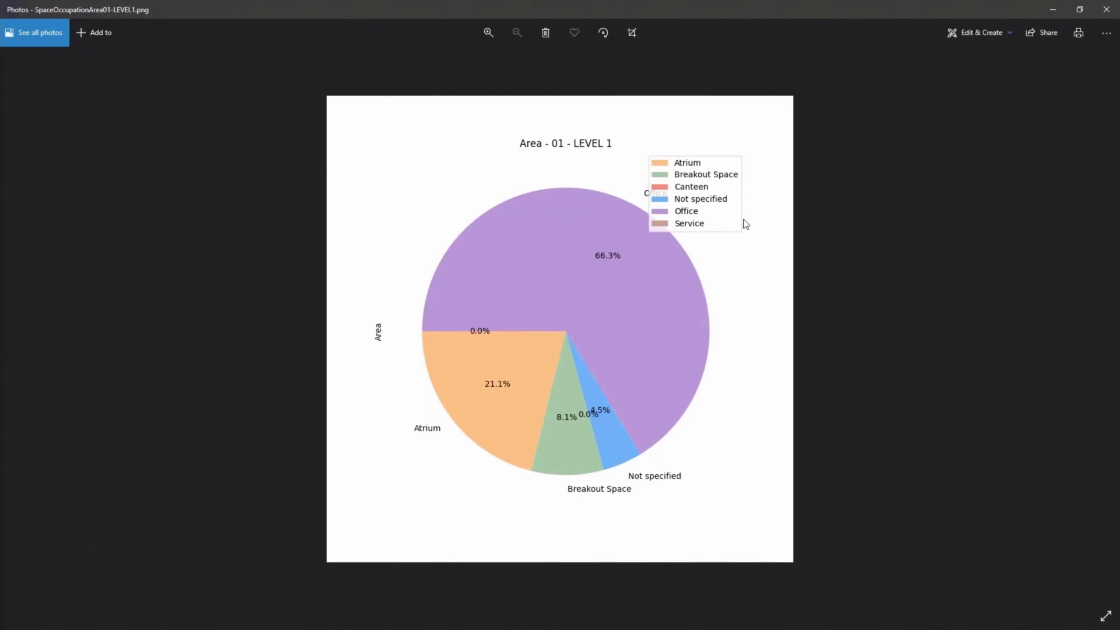
{"action": "left_click", "coordinate": [1098, 14]}
Return to sheet A-101 and attach the image SpaceOccupationArea01-LEVEL1.png to it.
{"action": "left_click", "coordinate": [386, 105]}
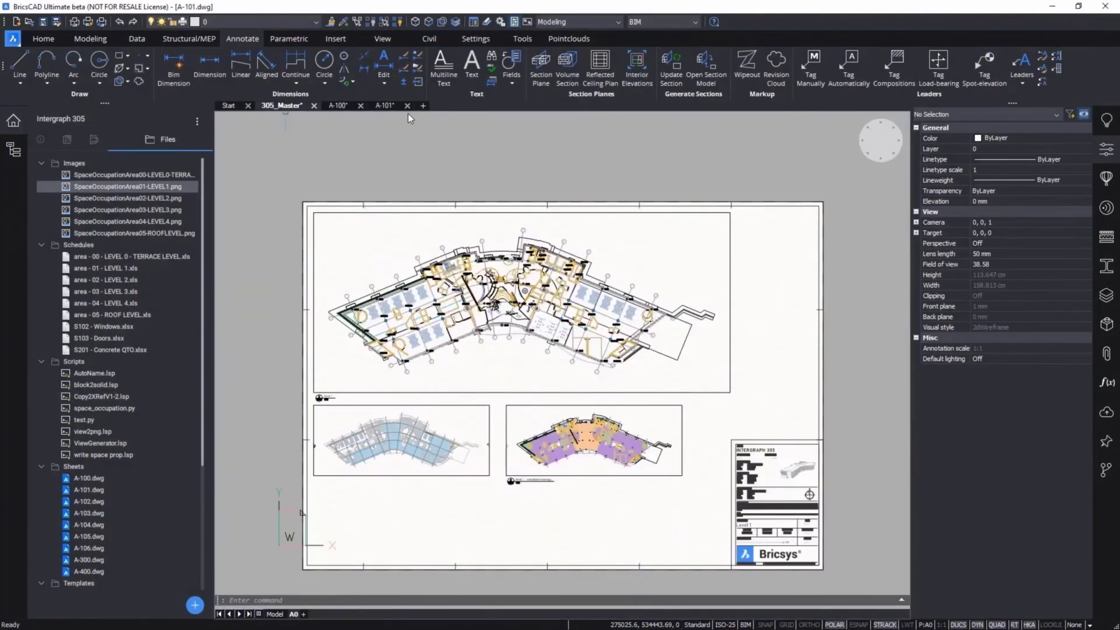
{"action": "right_click", "coordinate": [101, 193]}
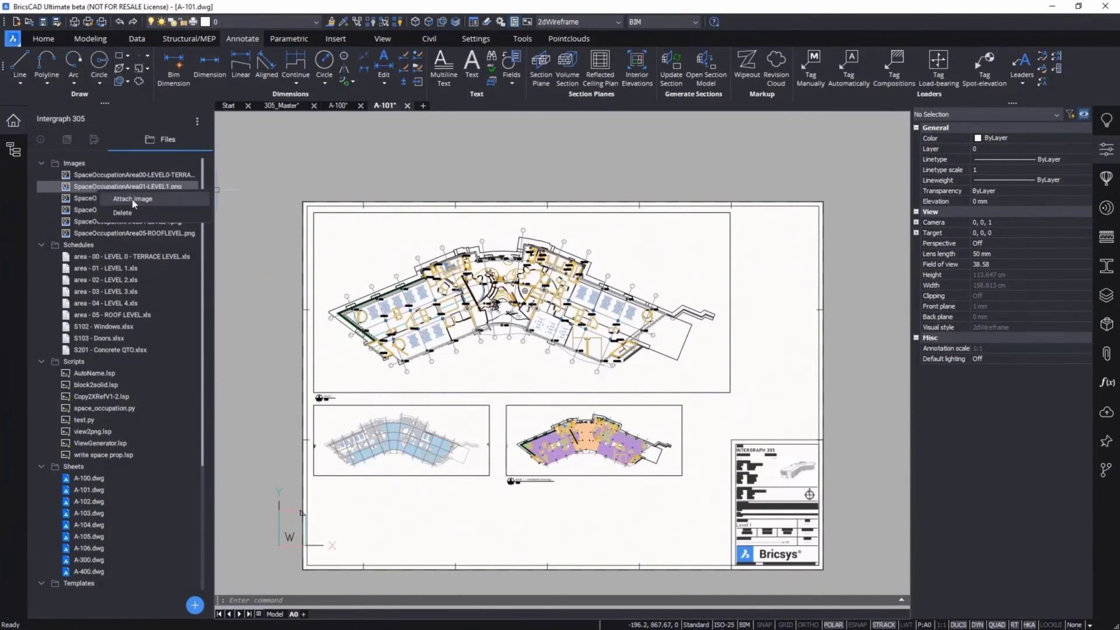
{"action": "left_click", "coordinate": [133, 199]}
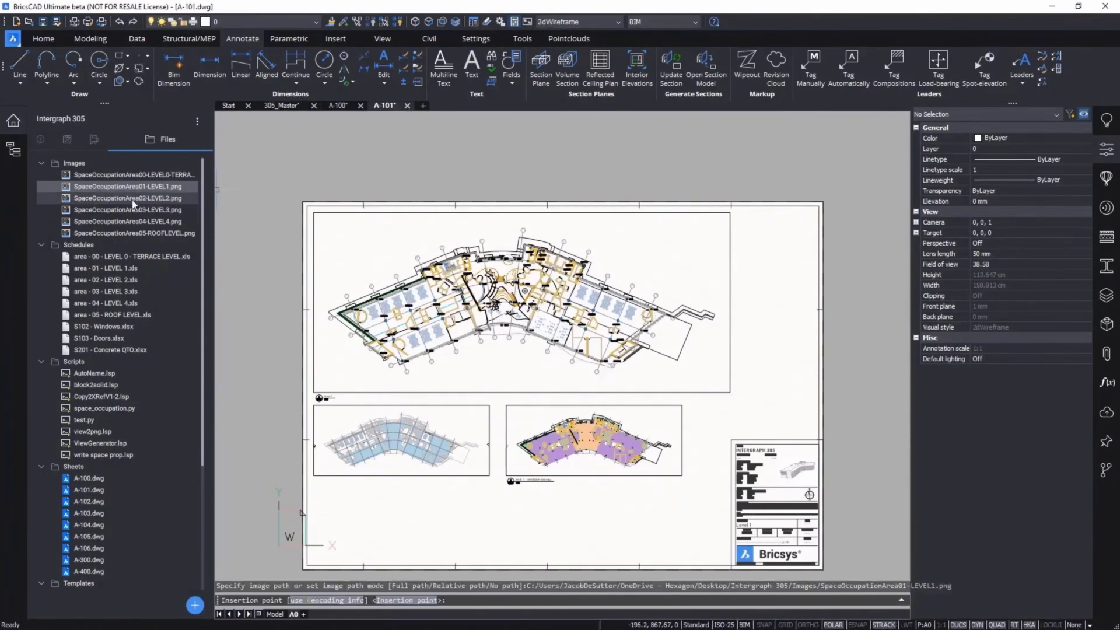